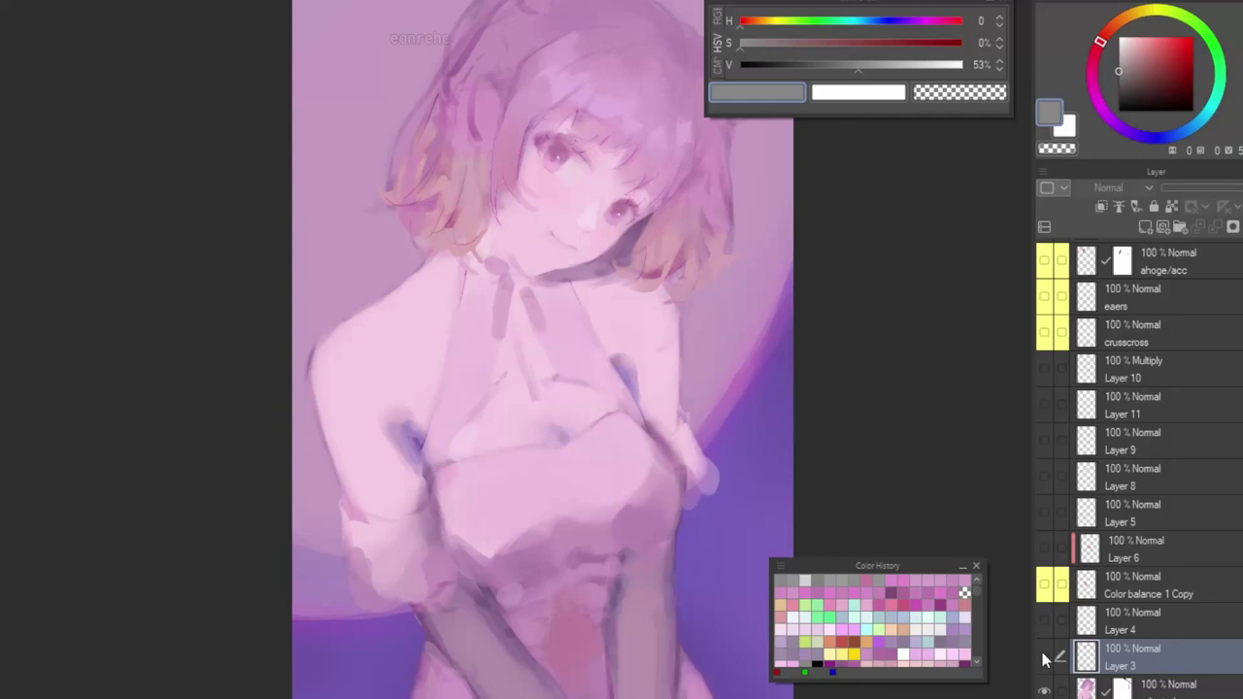
# Show the Color balance 1 Copy layer and Layers 5, 8, 9, 11 and 10.
pyautogui.click(1044, 583)
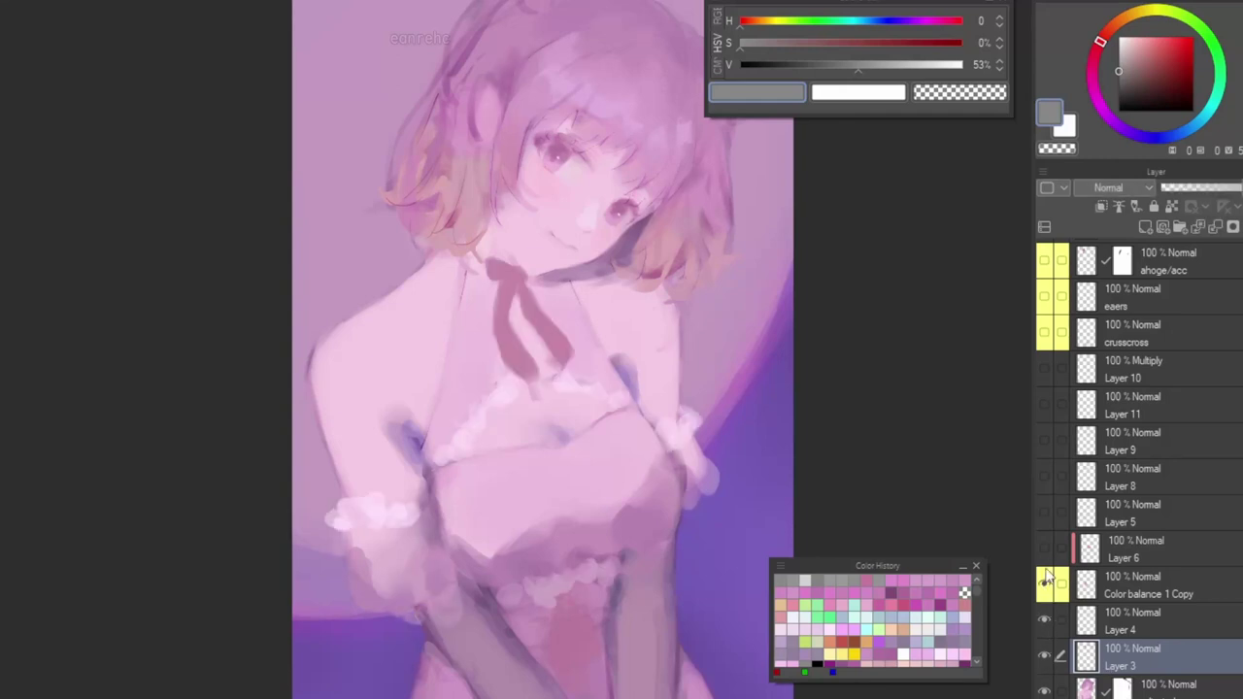
pyautogui.click(1046, 512)
pyautogui.click(1044, 474)
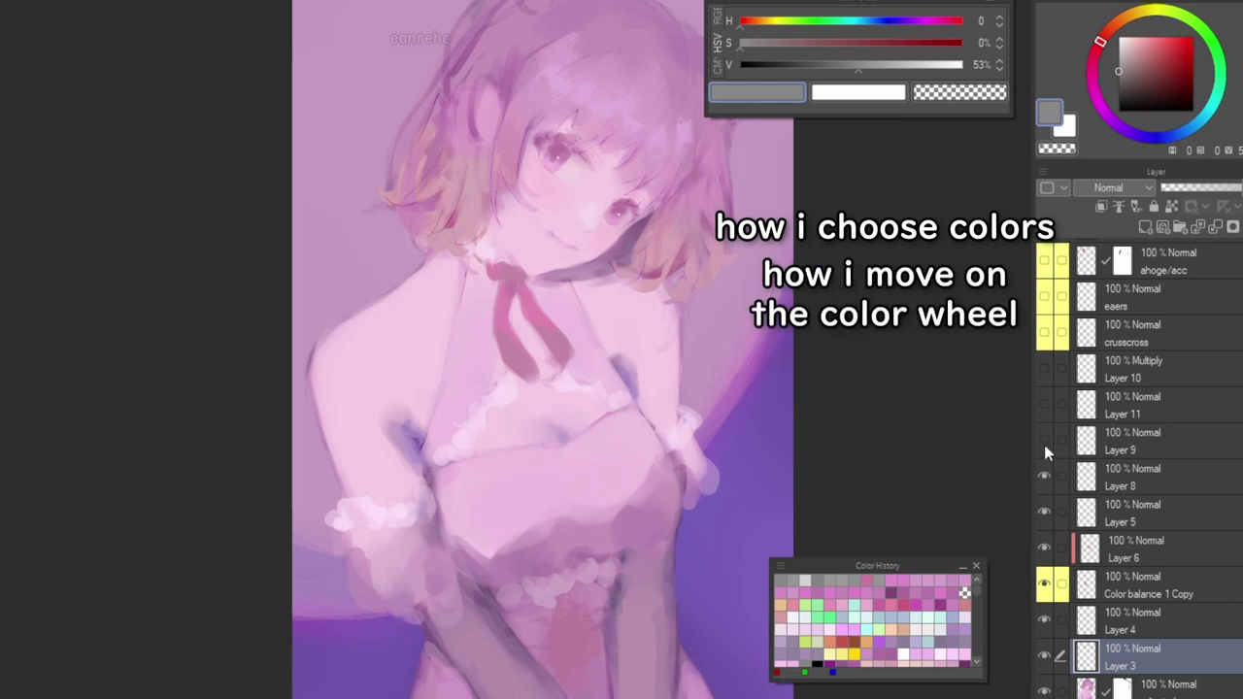
pyautogui.click(1044, 442)
pyautogui.click(1042, 407)
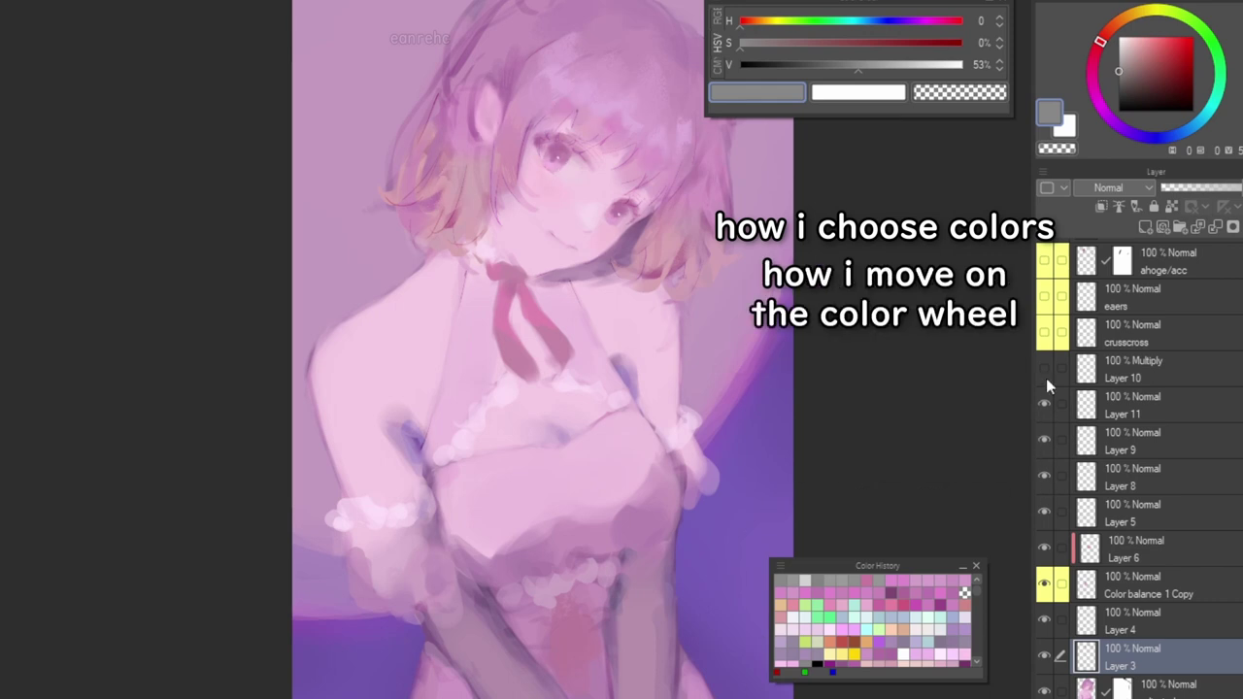
pyautogui.click(1044, 379)
# Show the crusscross, eaers, ahoge/acc, ears and Layer 12 ribbon layers.
pyautogui.scroll(5, 1046, 408)
pyautogui.click(1044, 509)
pyautogui.click(1044, 476)
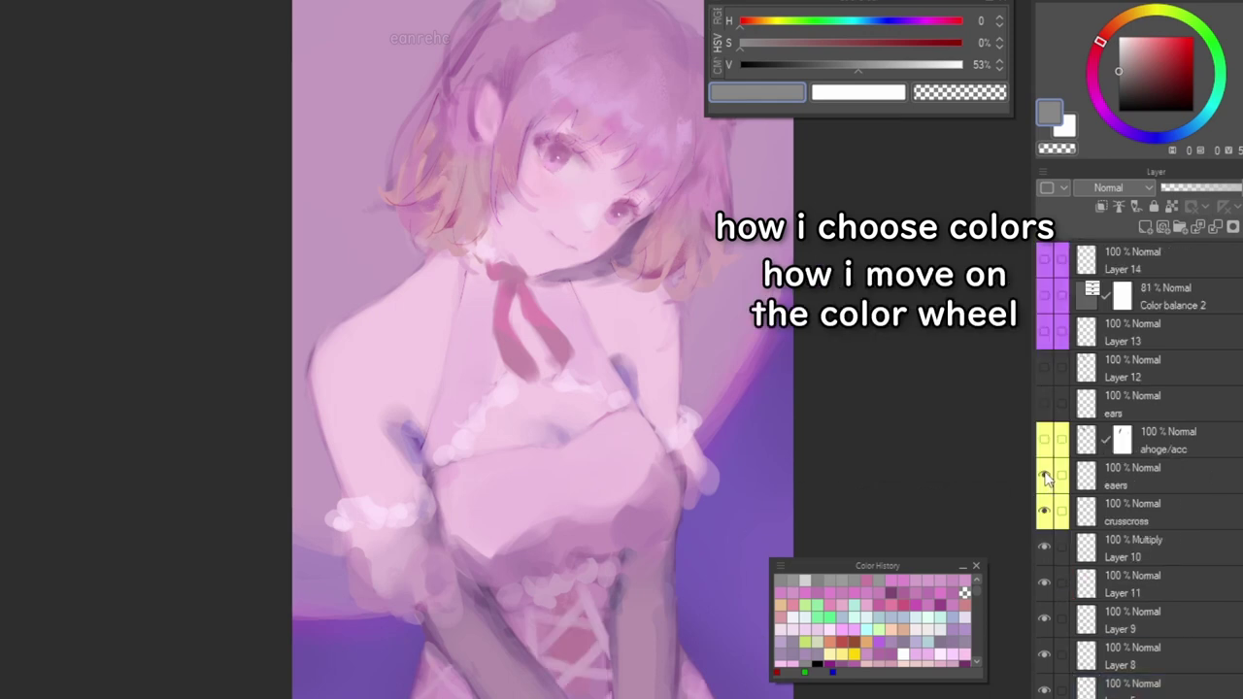
pyautogui.click(1044, 439)
pyautogui.click(1044, 402)
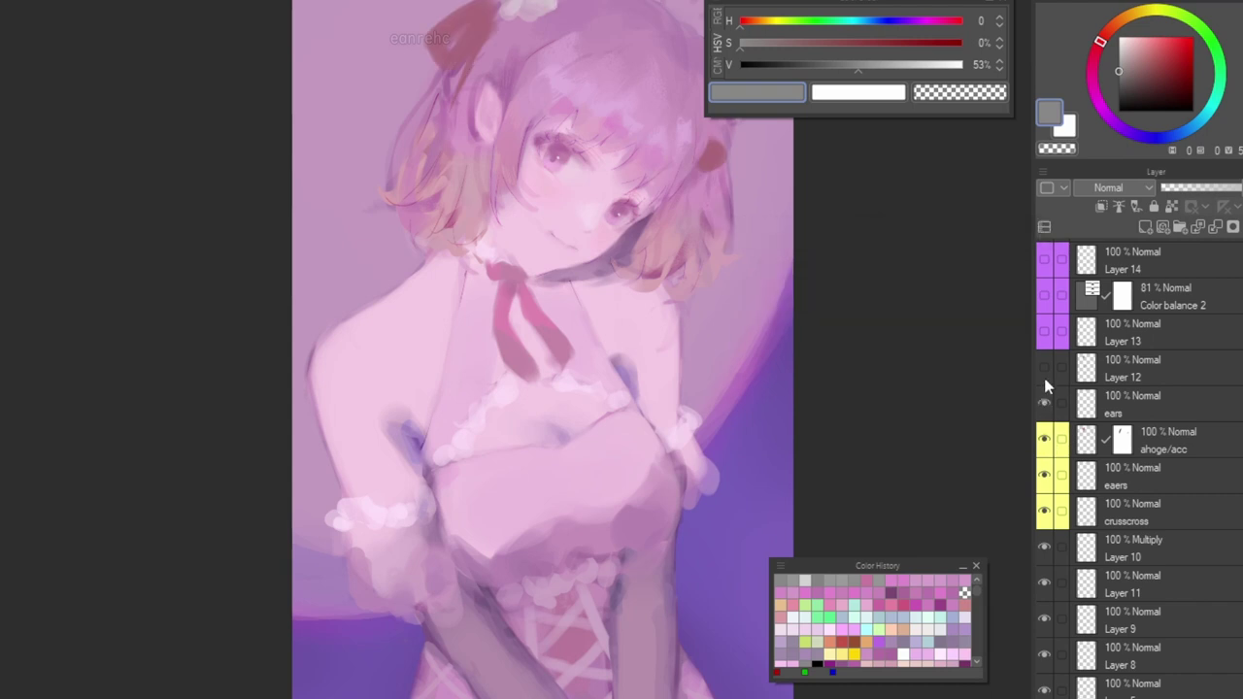
pyautogui.click(1043, 367)
# Show Layer 13, Color balance 2, Layers 14, 22, 18 and the highlights layer.
pyautogui.scroll(4, 1046, 602)
pyautogui.click(1044, 606)
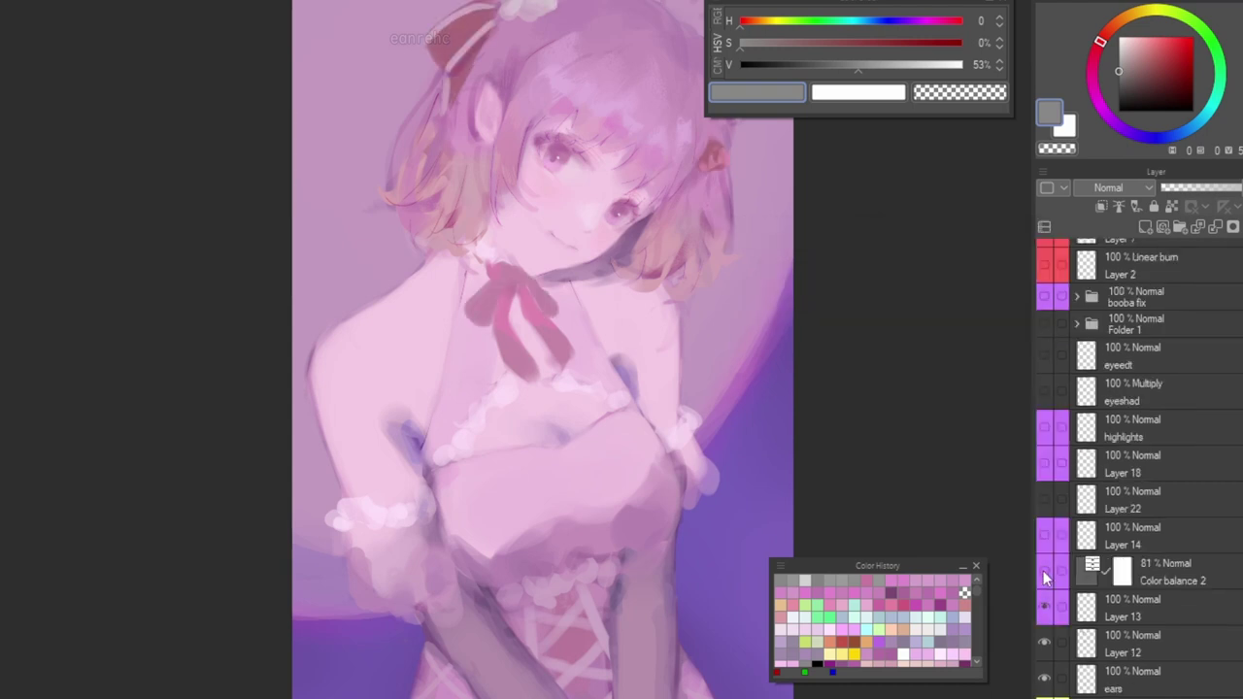
pyautogui.click(1044, 571)
pyautogui.click(1045, 534)
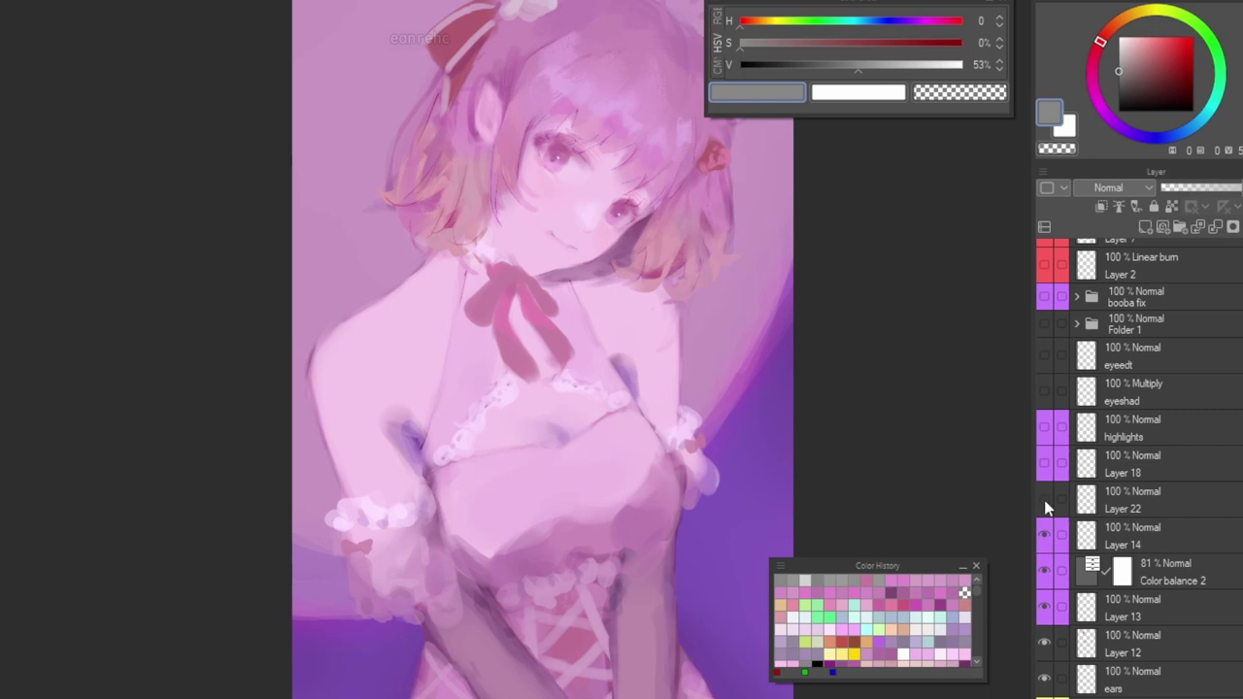
pyautogui.click(1044, 499)
pyautogui.click(1045, 463)
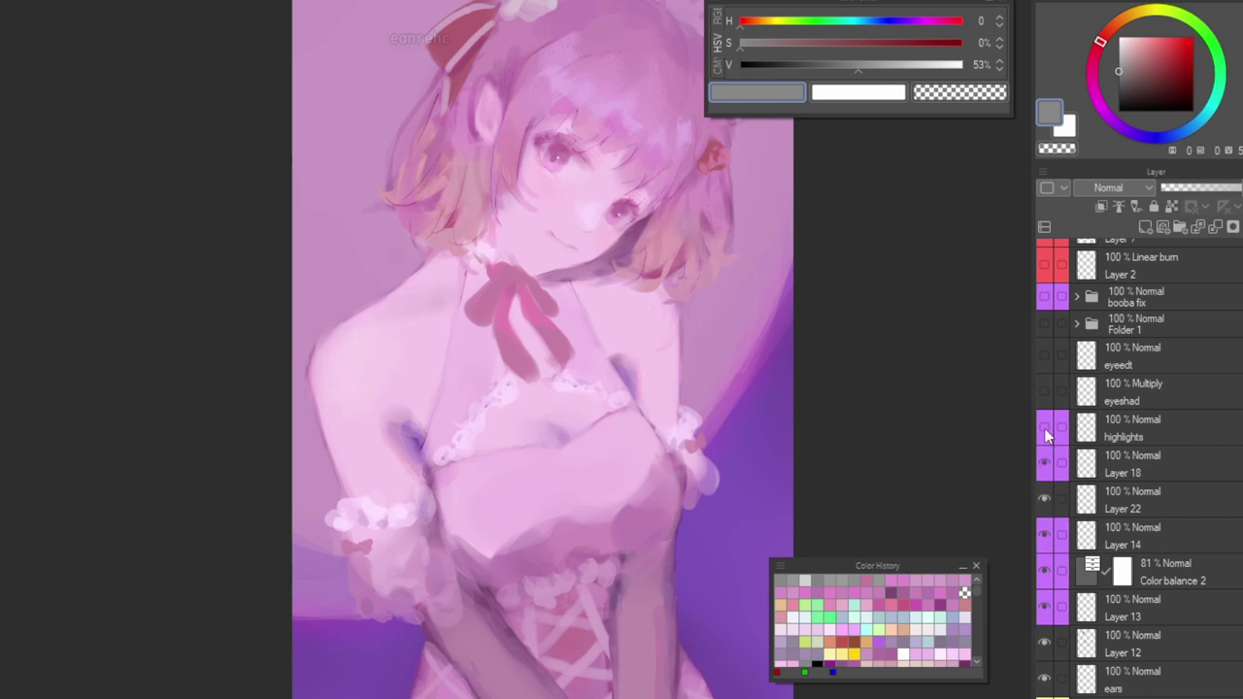
pyautogui.click(1045, 429)
# Handwrite 'BG first' with an arrow below it, then sample a colour from the figure's chest.
pyautogui.moveTo(707, 373)
pyautogui.mouseDown()
pyautogui.moveTo(706, 388)
pyautogui.moveTo(738, 386)
pyautogui.mouseUp()
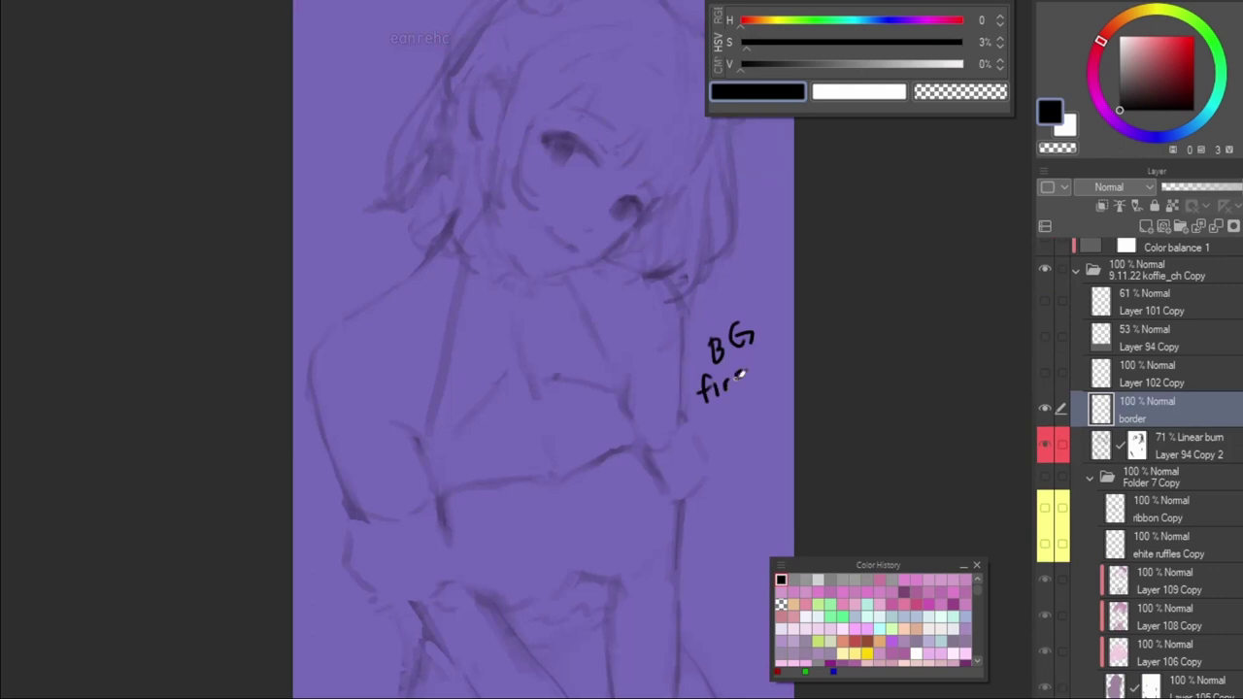
pyautogui.moveTo(748, 366); pyautogui.dragTo(749, 385)
pyautogui.moveTo(745, 373); pyautogui.dragTo(755, 373)
pyautogui.moveTo(774, 433)
pyautogui.mouseDown()
pyautogui.moveTo(727, 443)
pyautogui.moveTo(735, 453)
pyautogui.mouseUp()
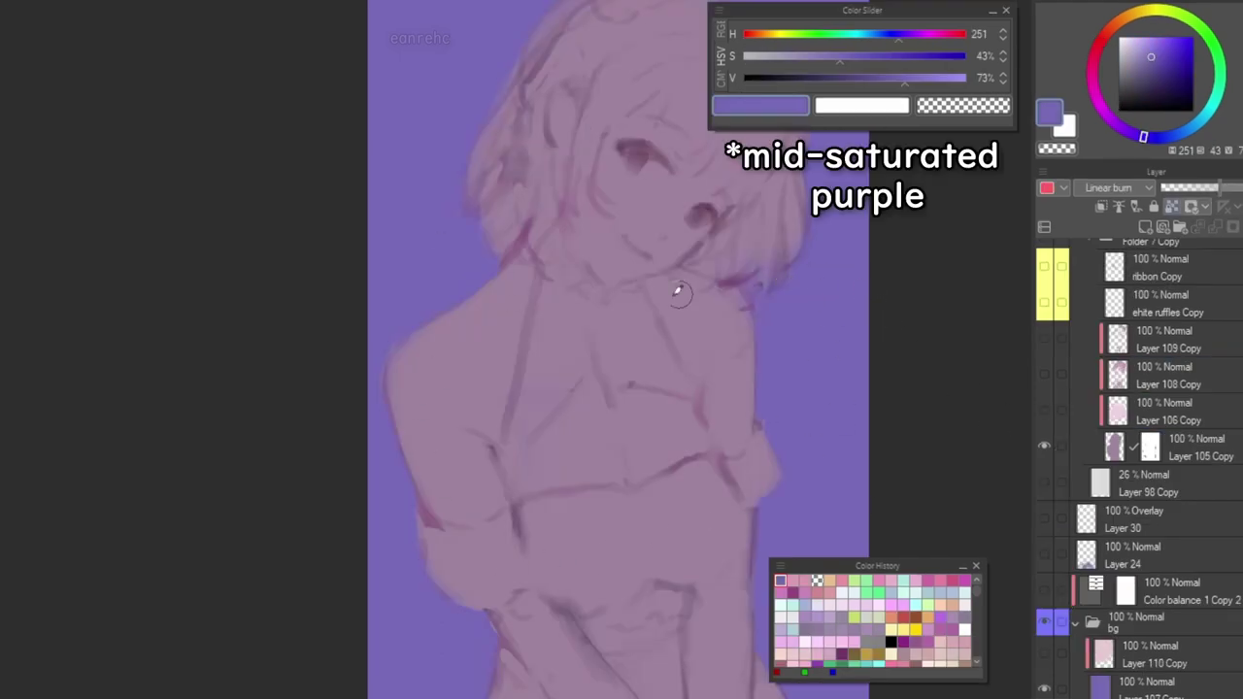
pyautogui.keyDown('alt'); pyautogui.click(687, 329); pyautogui.keyUp('alt')
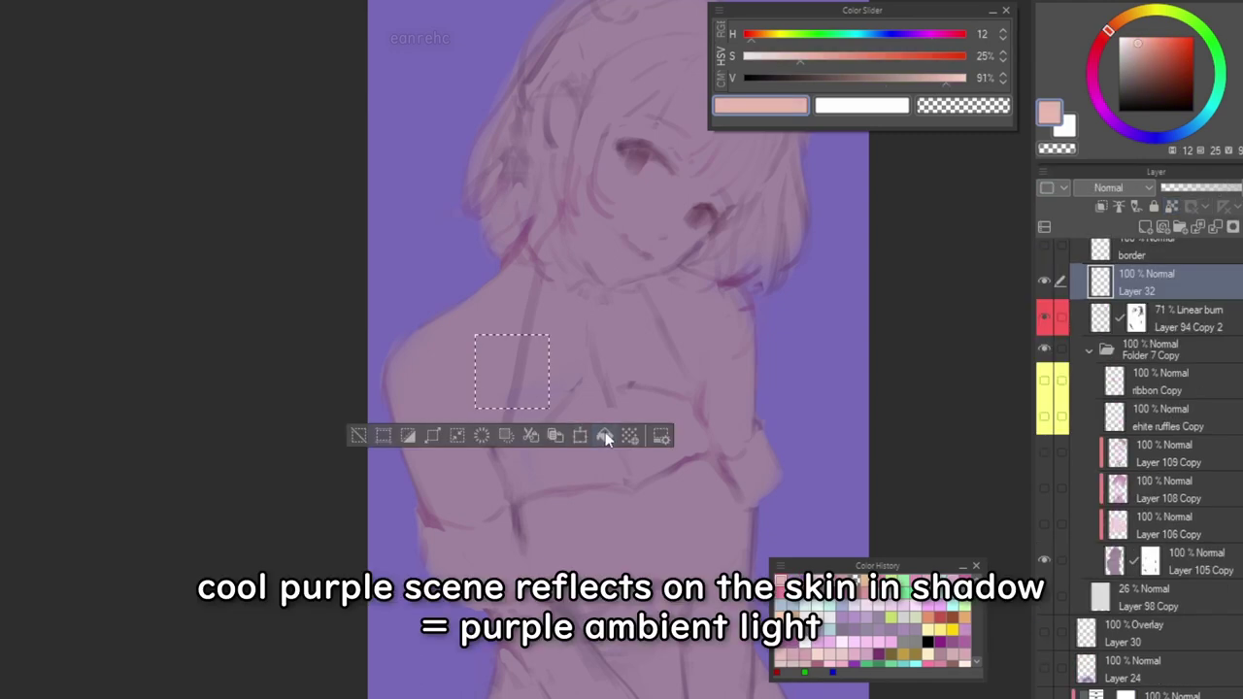
# Fill one square with the skin colour and the square beside it with background purple.
pyautogui.click(604, 437)
pyautogui.moveTo(460, 365); pyautogui.dragTo(573, 366)
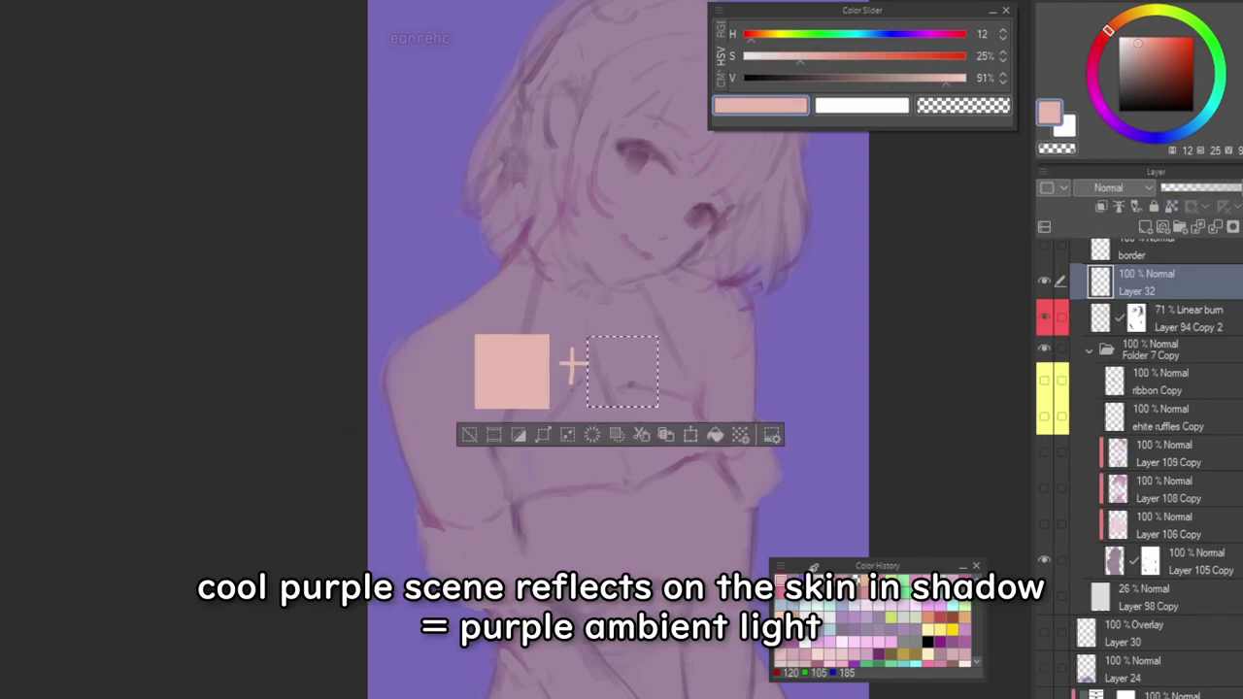
pyautogui.keyDown('alt'); pyautogui.click(427, 292); pyautogui.keyUp('alt')
pyautogui.click(714, 434)
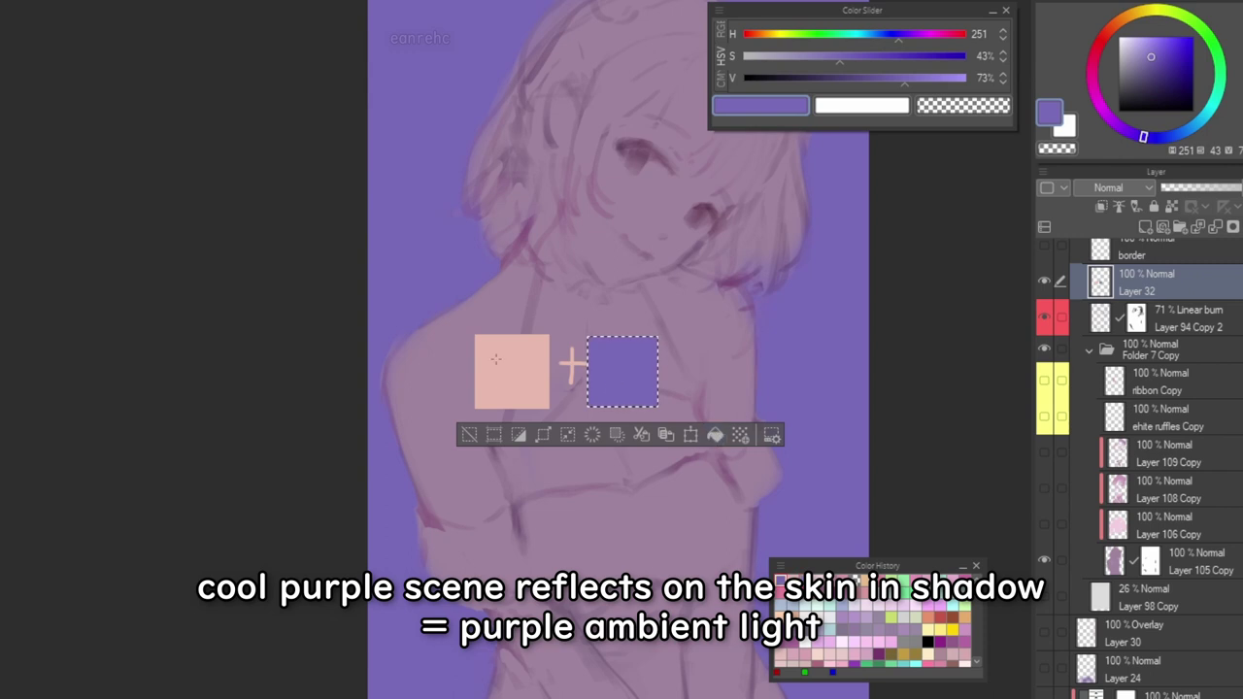
pyautogui.hotkey('ctrl', 'd')
# Blend the pink and purple swatches together with the brush between them.
pyautogui.keyDown('alt'); pyautogui.click(541, 364); pyautogui.keyUp('alt')
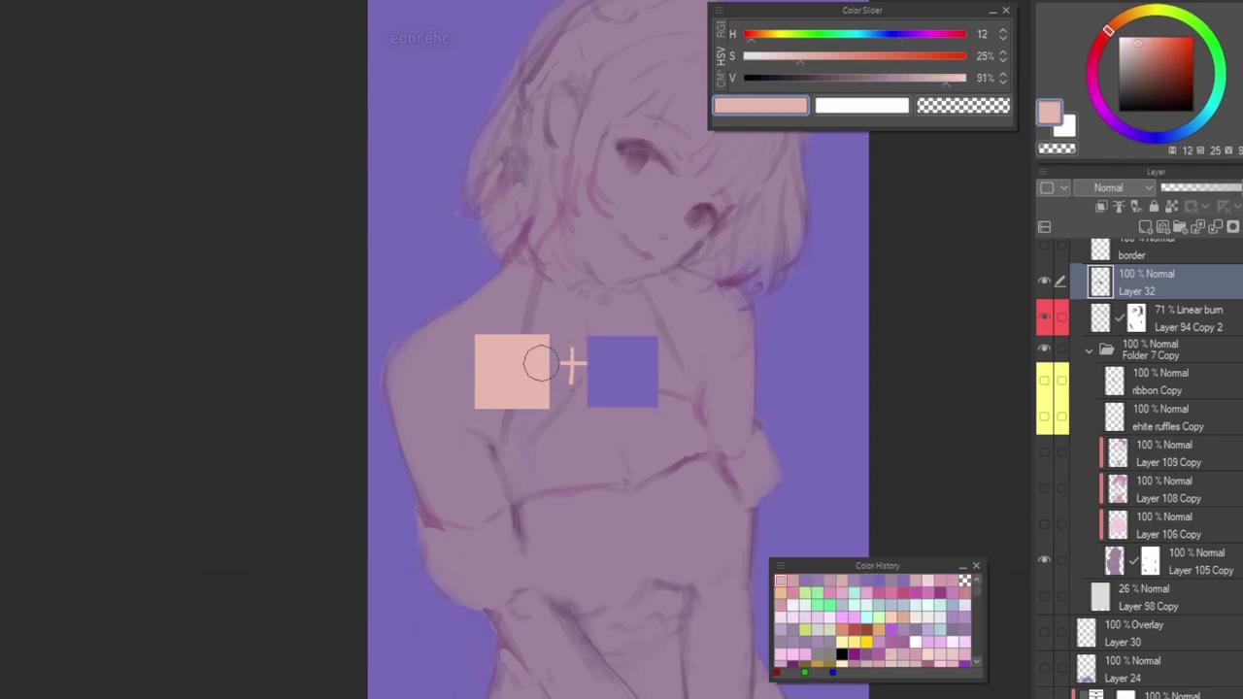
pyautogui.moveTo(541, 364)
pyautogui.mouseDown()
pyautogui.moveTo(579, 356)
pyautogui.moveTo(578, 387)
pyautogui.moveTo(554, 356)
pyautogui.mouseUp()
pyautogui.keyDown('alt'); pyautogui.click(590, 353); pyautogui.keyUp('alt')
pyautogui.keyDown('alt'); pyautogui.click(544, 365); pyautogui.keyUp('alt')
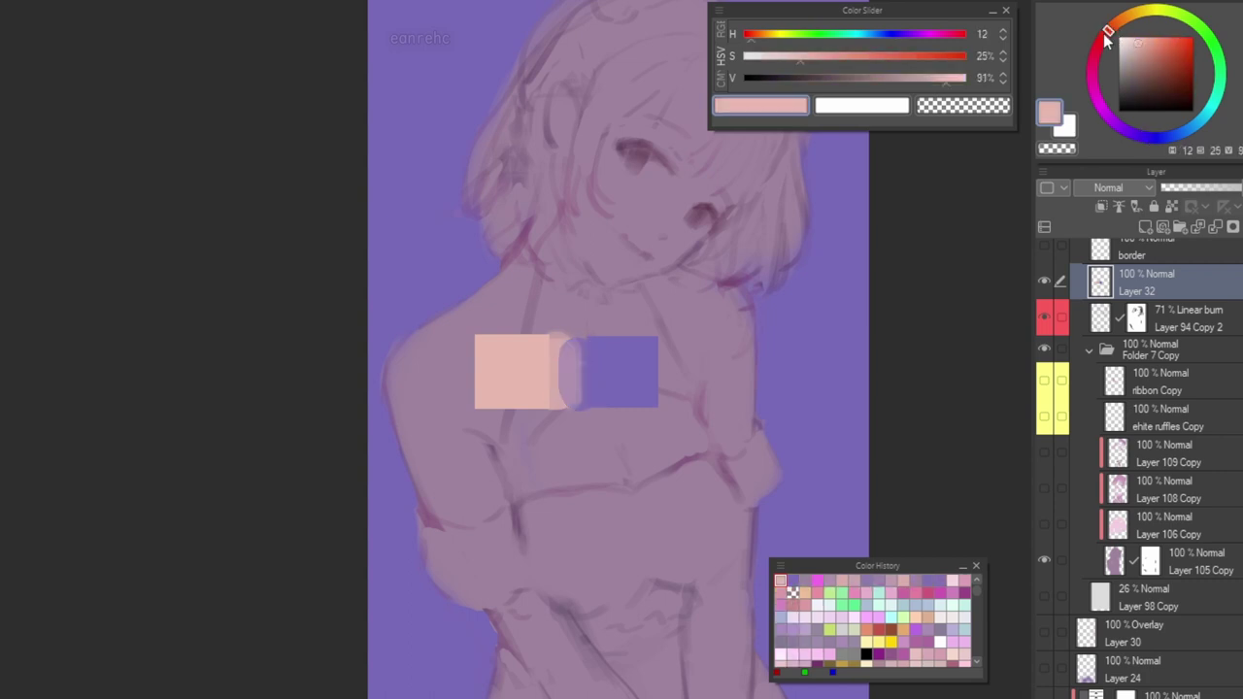
# Shift the colour wheel toward a greyer, darker pink-magenta mauve.
pyautogui.moveTo(1108, 34); pyautogui.dragTo(1098, 97)
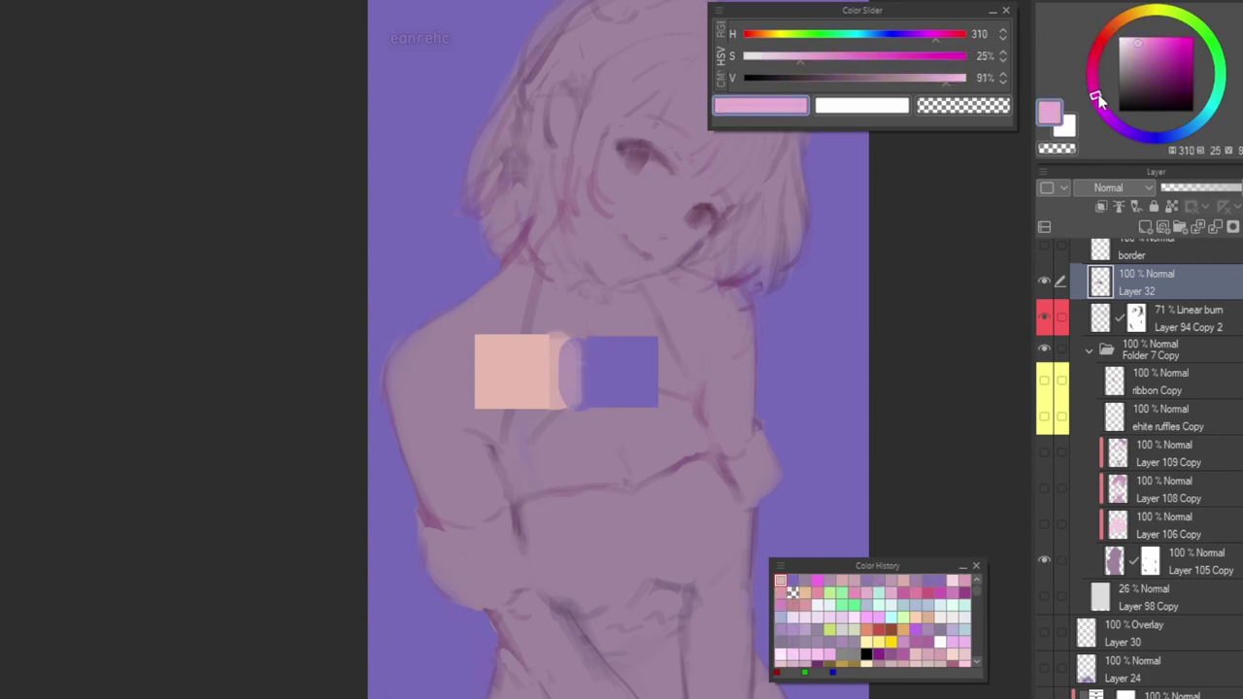
pyautogui.moveTo(1144, 39); pyautogui.dragTo(1132, 63)
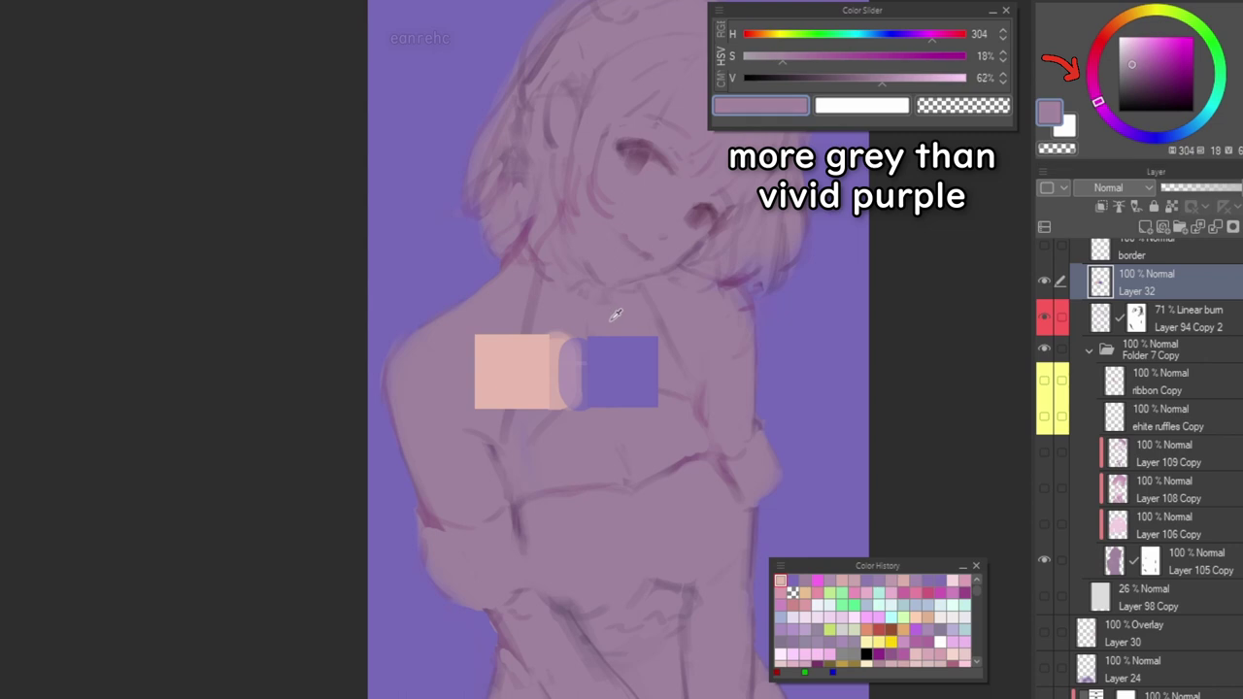
pyautogui.moveTo(1096, 99); pyautogui.dragTo(1080, 114)
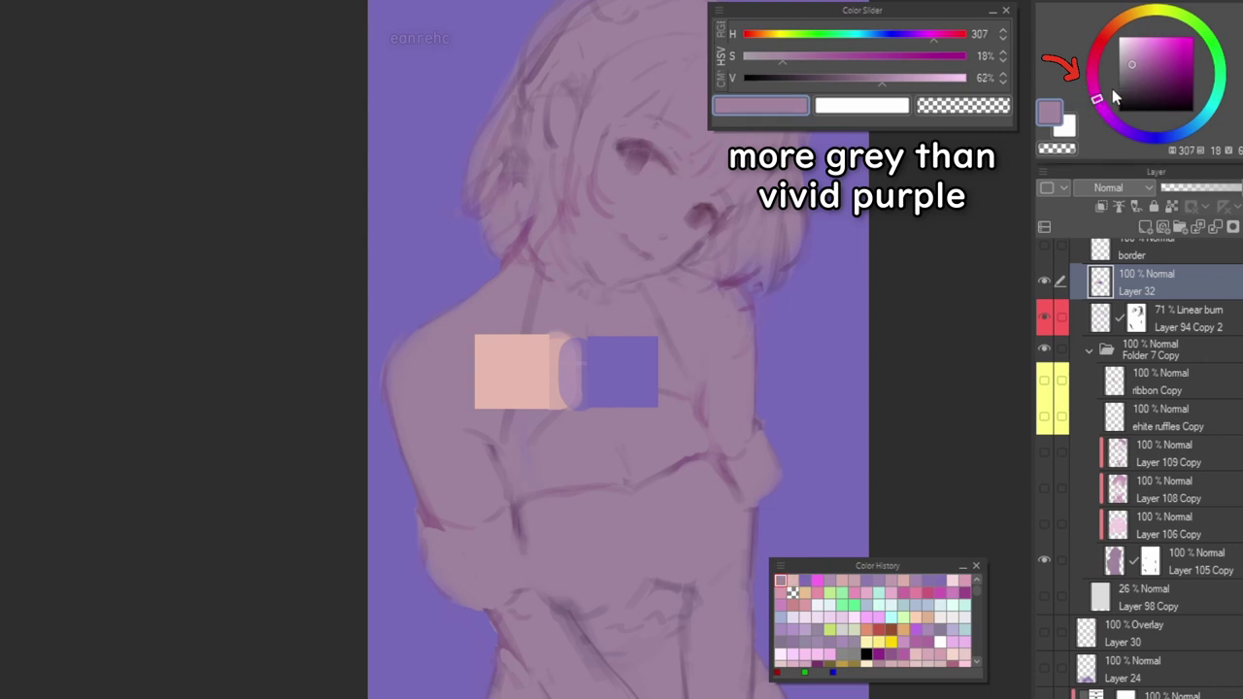
# Handwrite '+ bg' in bright pink below the swatches.
pyautogui.click(1148, 38)
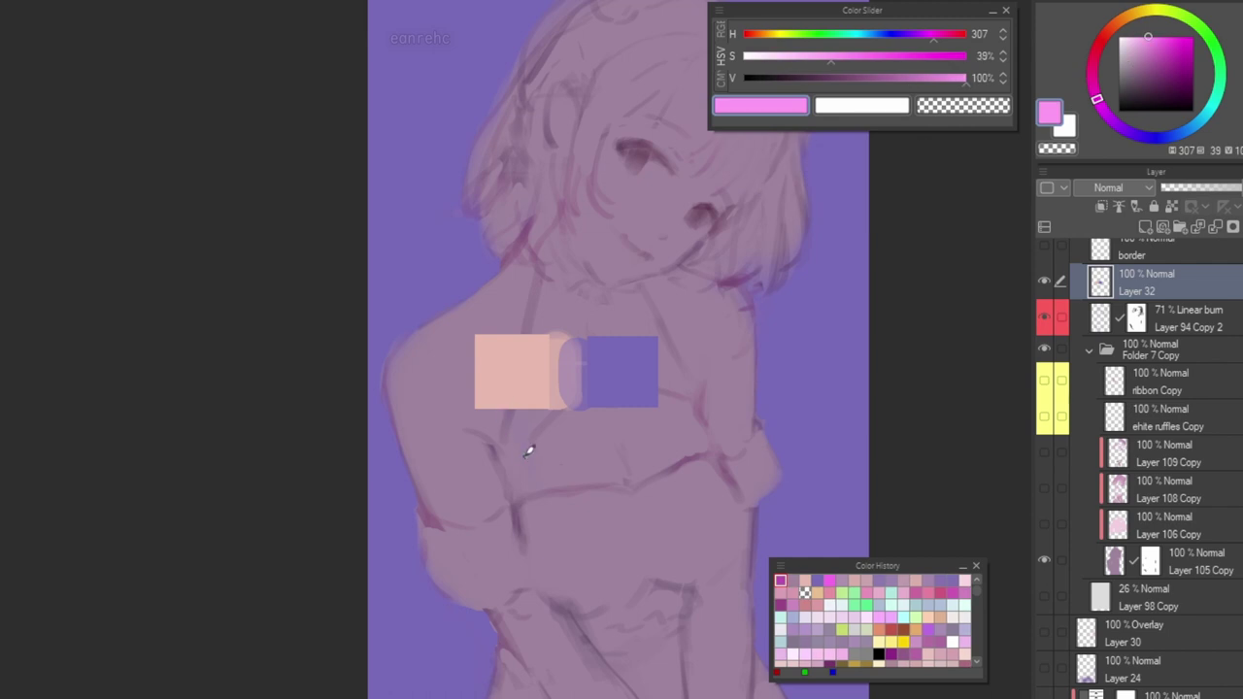
pyautogui.moveTo(524, 457); pyautogui.dragTo(540, 456)
pyautogui.moveTo(532, 446)
pyautogui.mouseDown()
pyautogui.moveTo(531, 468)
pyautogui.moveTo(564, 466)
pyautogui.mouseUp()
pyautogui.moveTo(588, 445); pyautogui.dragTo(581, 471)
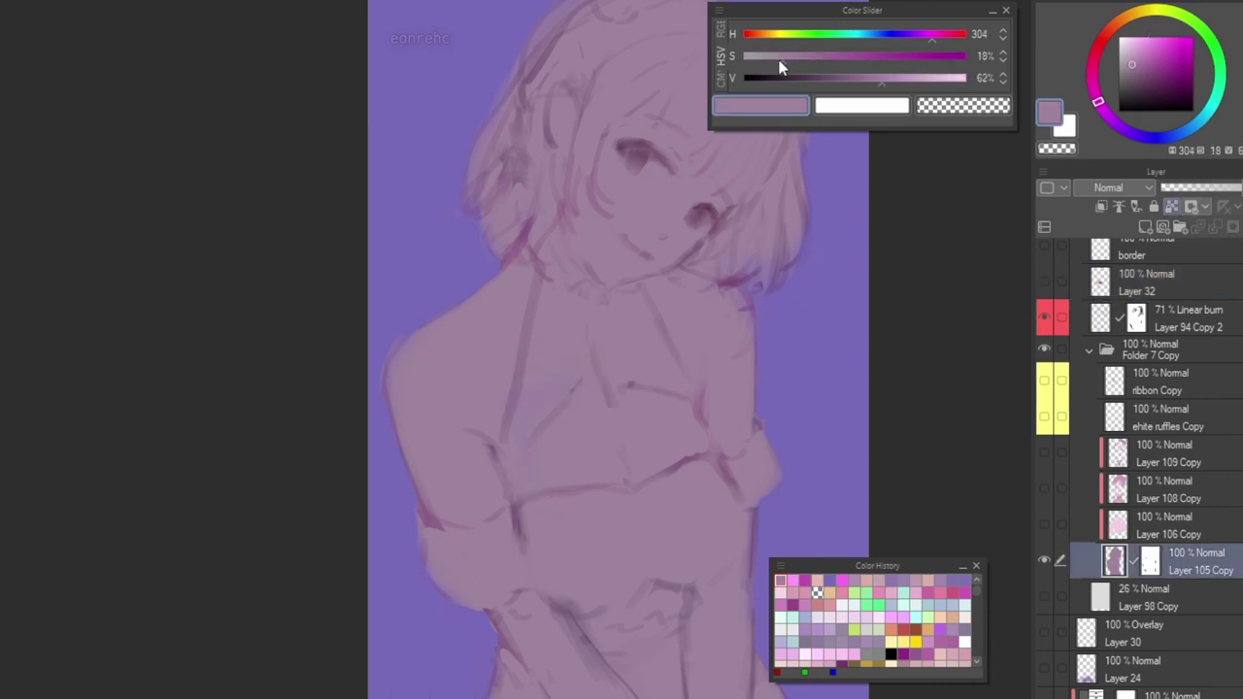
# Lighten the pink and handwrite 'dark first, i make it lighter later' under the note.
pyautogui.moveTo(868, 78); pyautogui.dragTo(908, 82)
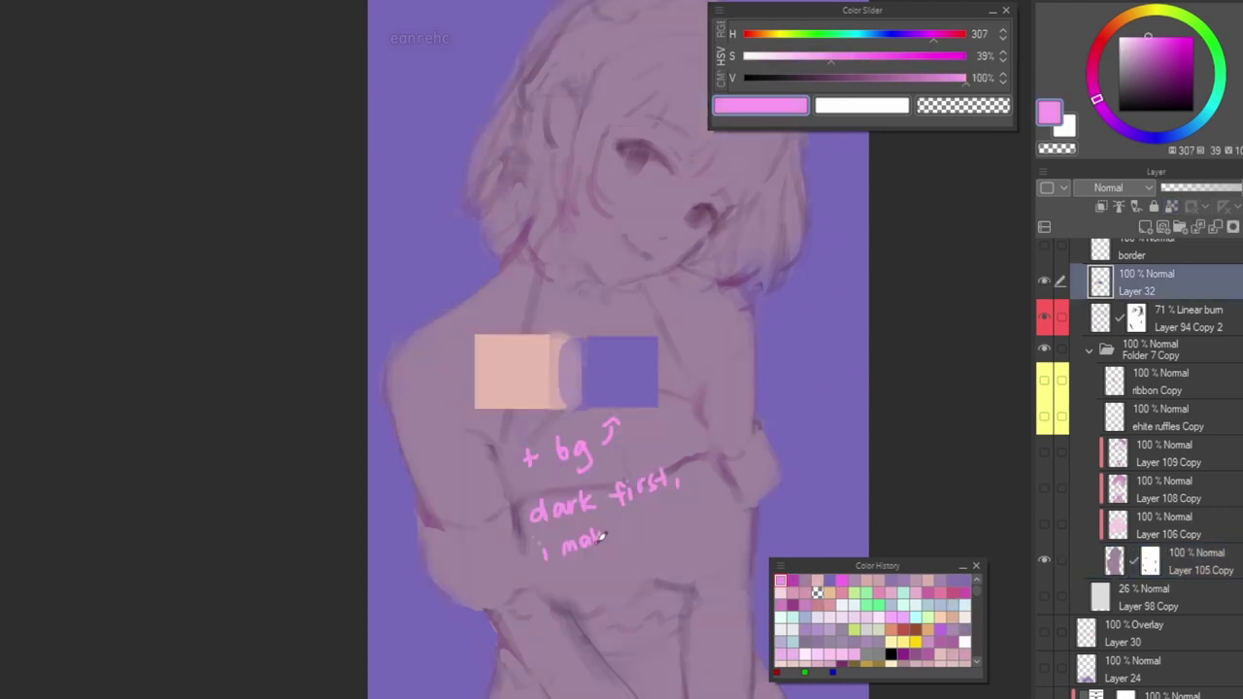
pyautogui.moveTo(596, 525)
pyautogui.mouseDown()
pyautogui.moveTo(632, 527)
pyautogui.moveTo(672, 499)
pyautogui.moveTo(688, 514)
pyautogui.moveTo(721, 492)
pyautogui.mouseUp()
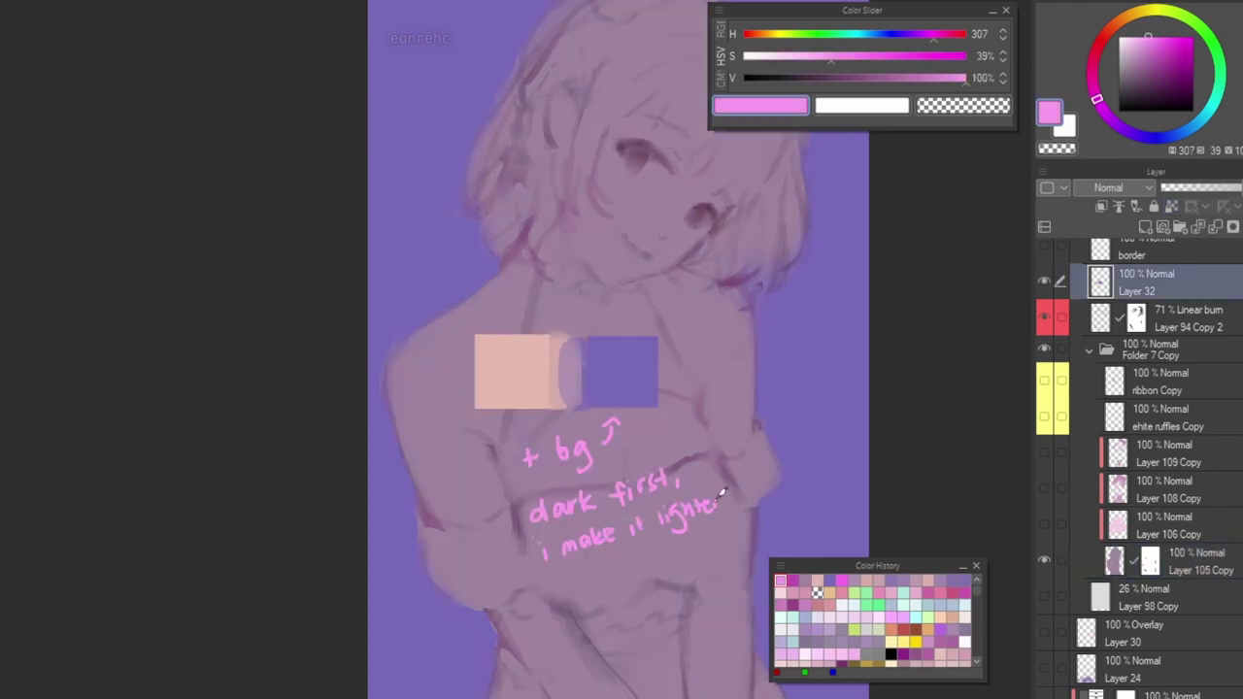
pyautogui.moveTo(570, 581)
pyautogui.mouseDown()
pyautogui.moveTo(582, 586)
pyautogui.moveTo(664, 544)
pyautogui.mouseUp()
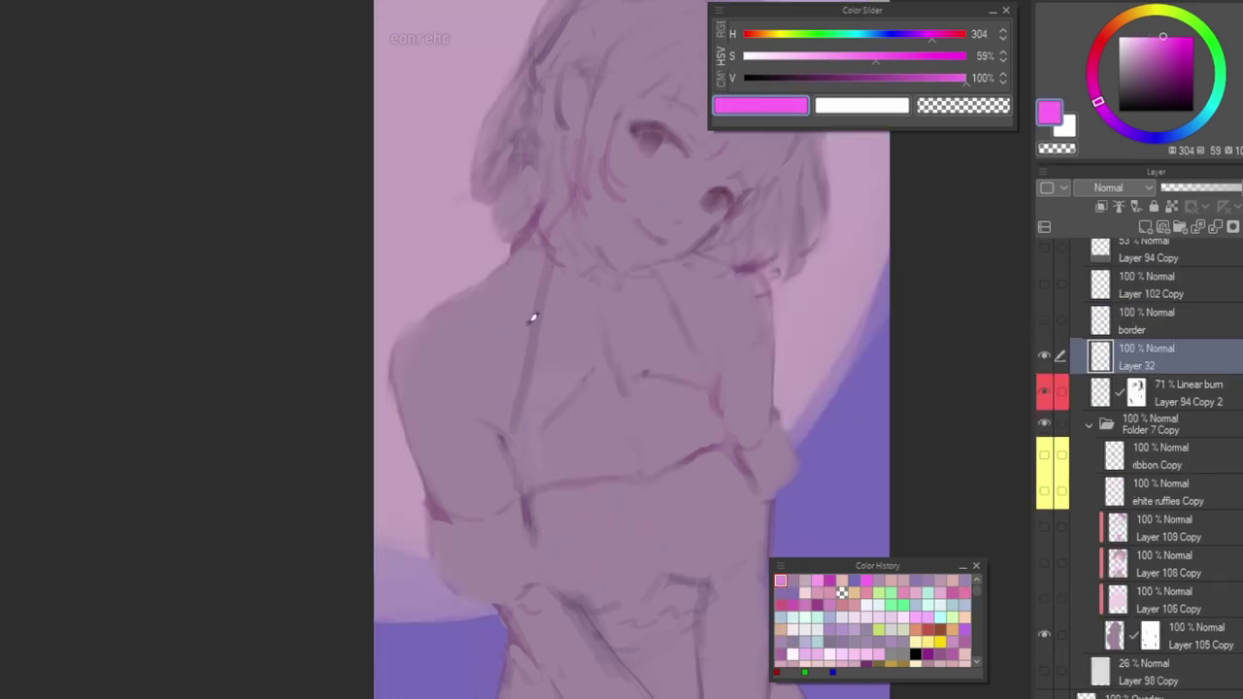
pyautogui.moveTo(544, 376)
pyautogui.mouseDown()
pyautogui.moveTo(575, 402)
pyautogui.moveTo(607, 369)
pyautogui.mouseUp()
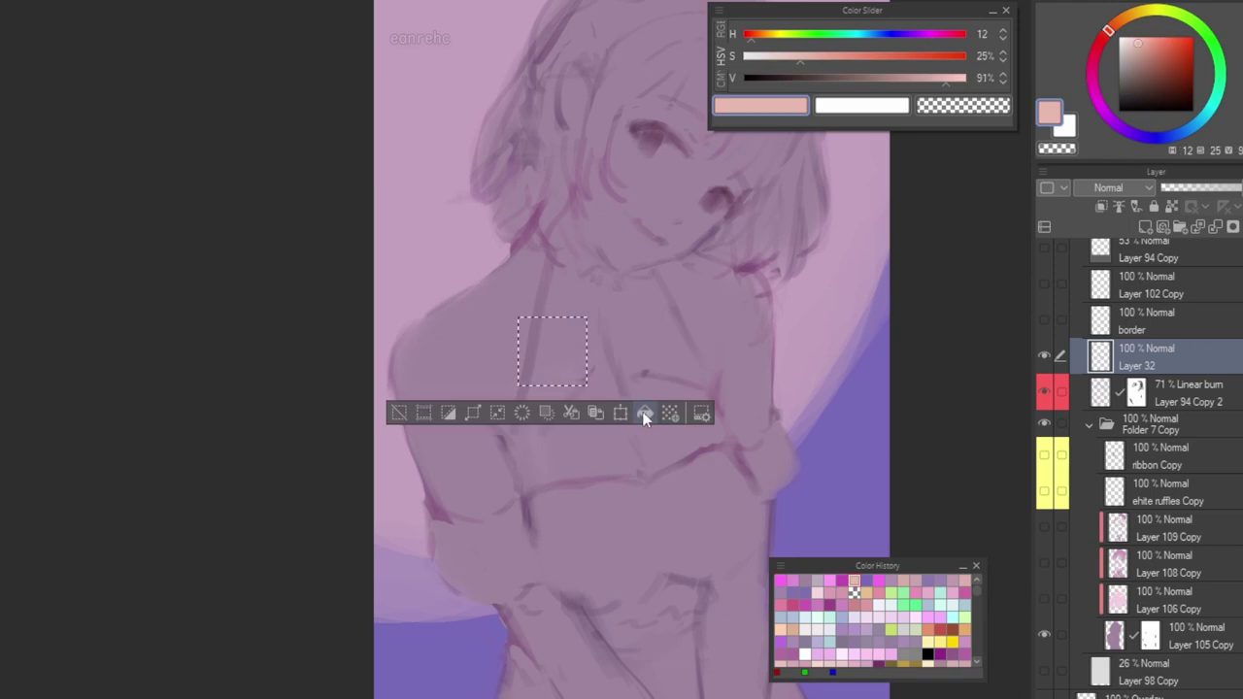
# Paint an orange skin swatch and a near-white swatch beside it, then deselect.
pyautogui.moveTo(649, 316); pyautogui.dragTo(715, 379)
pyautogui.click(775, 407)
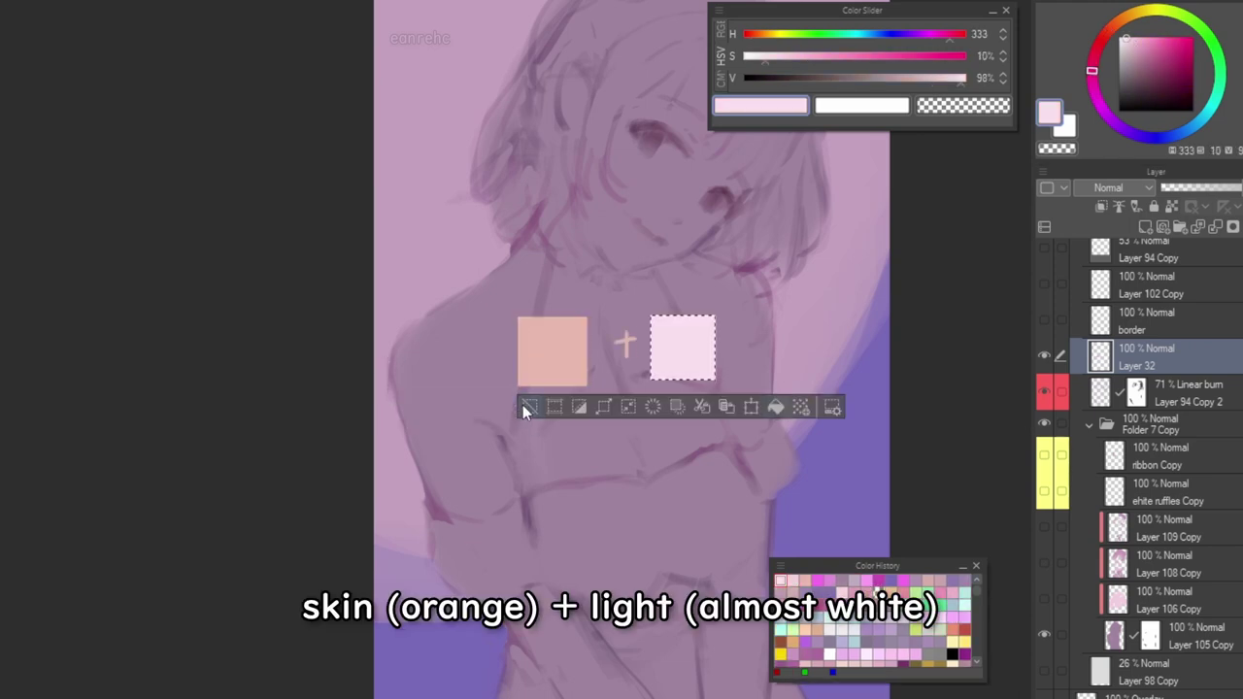
pyautogui.click(527, 407)
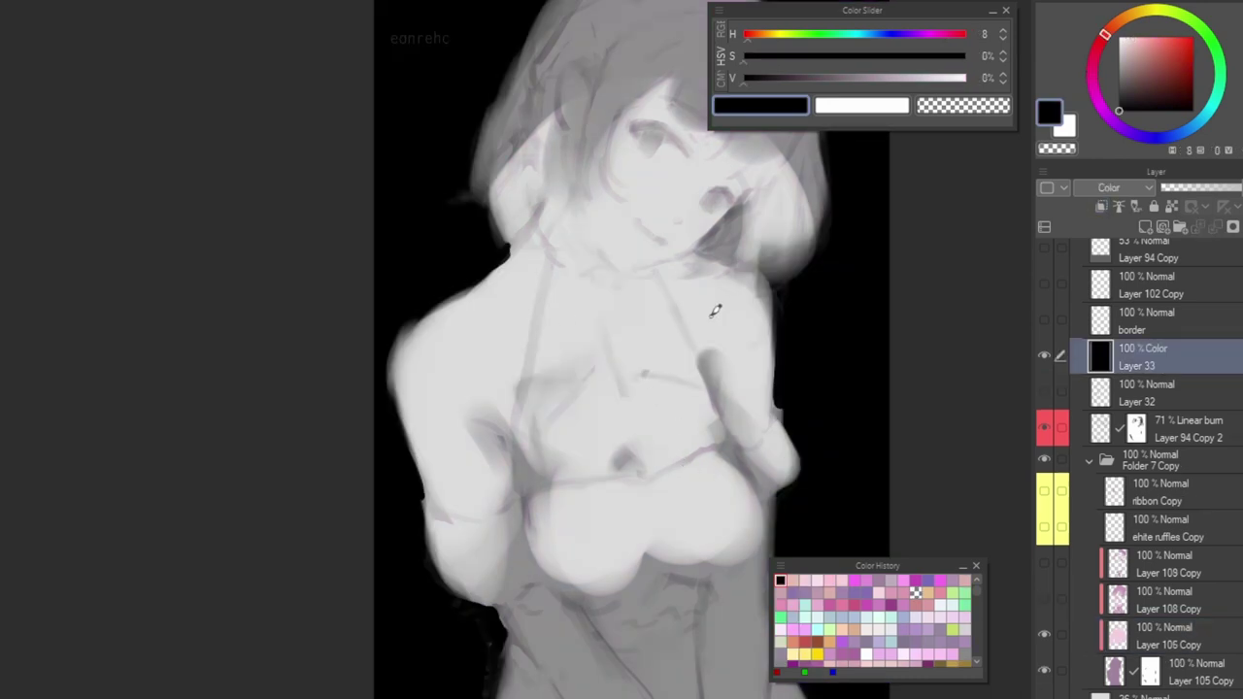
# Sample the 87% light and 56% shadow greys, then handwrite a 'big shape' note on a new layer.
pyautogui.keyDown('alt'); pyautogui.click(724, 298); pyautogui.keyUp('alt')
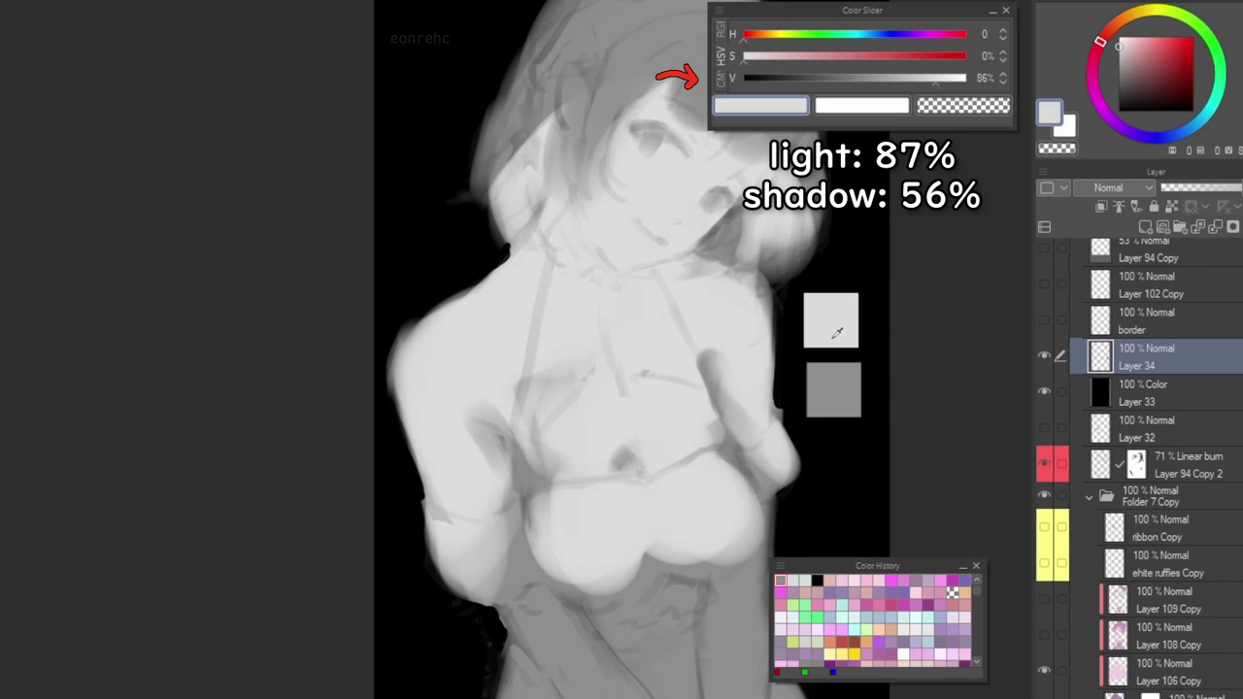
pyautogui.keyDown('alt'); pyautogui.click(832, 390); pyautogui.keyUp('alt')
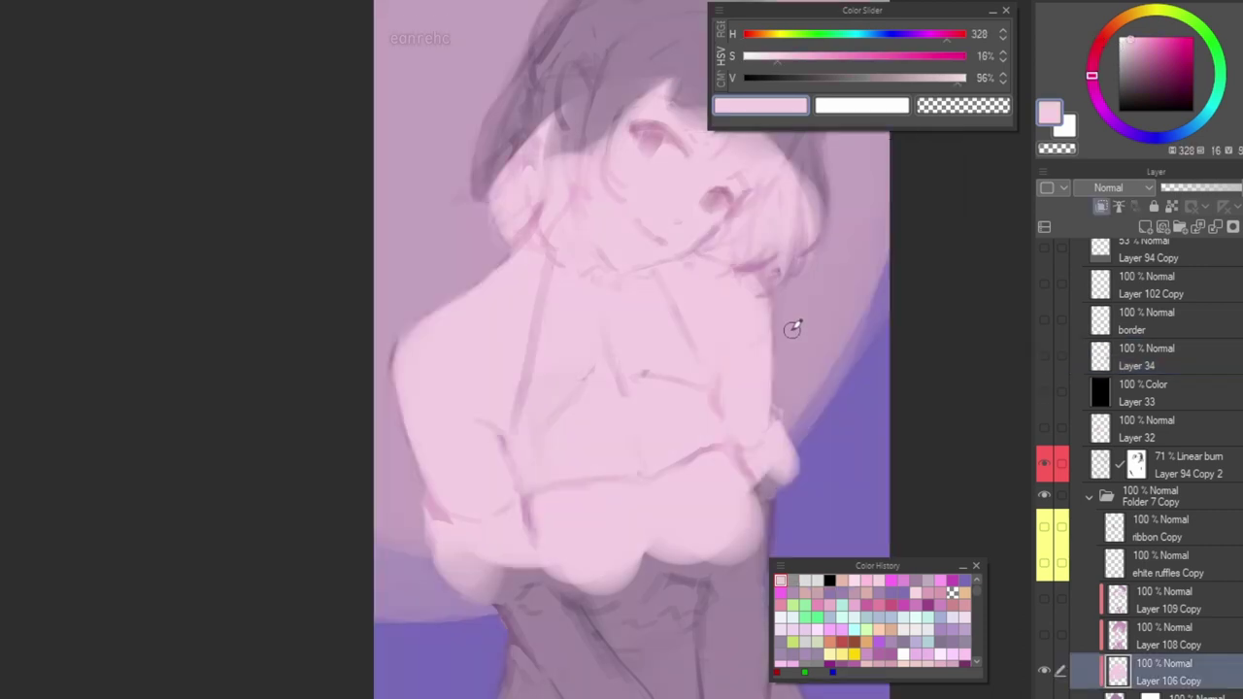
pyautogui.hotkey('ctrl', 'shift', 'n')
pyautogui.moveTo(789, 341)
pyautogui.mouseDown()
pyautogui.moveTo(824, 333)
pyautogui.moveTo(813, 408)
pyautogui.moveTo(860, 408)
pyautogui.moveTo(884, 371)
pyautogui.mouseUp()
pyautogui.hotkey('ctrl', 'z')
pyautogui.hotkey('ctrl', 'z')
pyautogui.hotkey('ctrl', 'z')
pyautogui.hotkey('ctrl', 'z')
pyautogui.hotkey('ctrl', 'z')
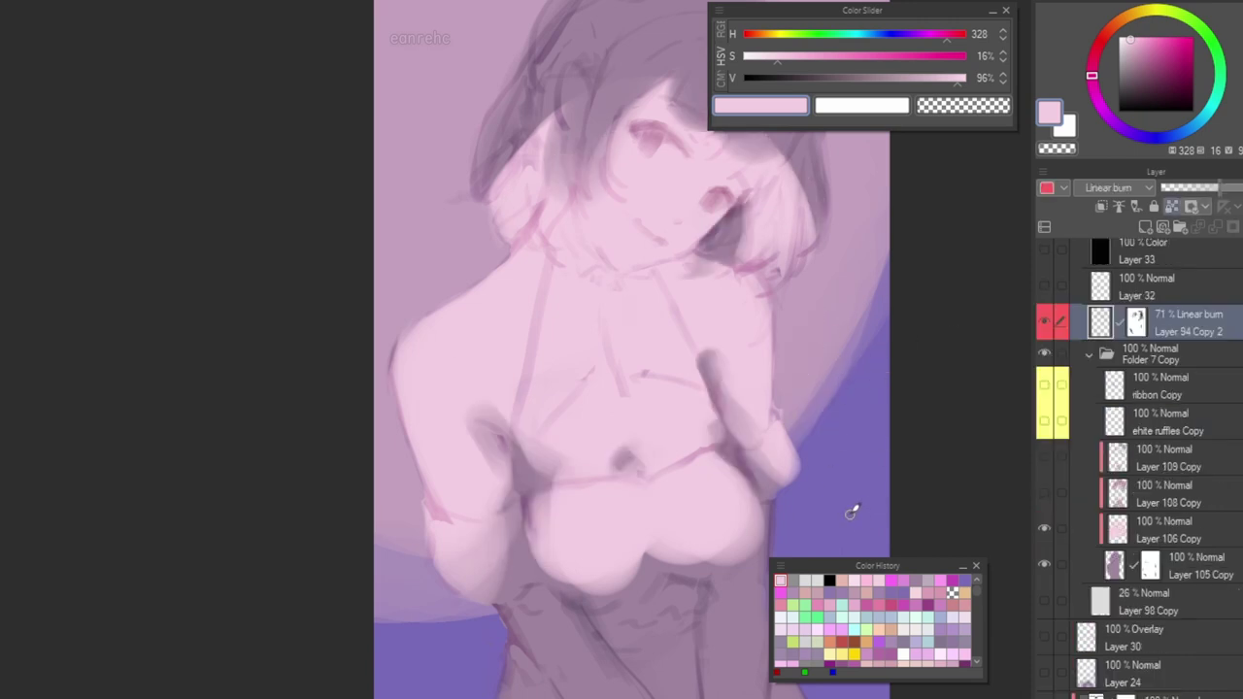
pyautogui.hotkey('ctrl', 'y')
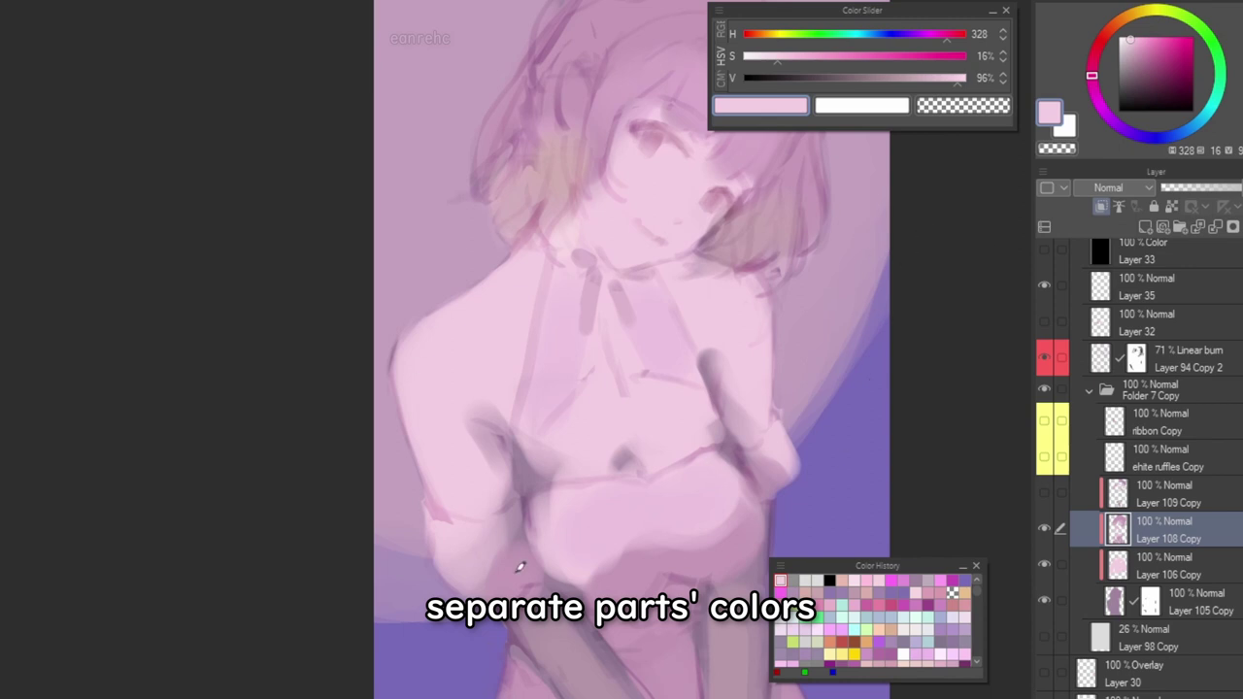
# Handwrite 'natural color + light' in pink over the chest and mark a square near the neck.
pyautogui.moveTo(434, 366)
pyautogui.mouseDown()
pyautogui.moveTo(499, 340)
pyautogui.moveTo(670, 330)
pyautogui.mouseUp()
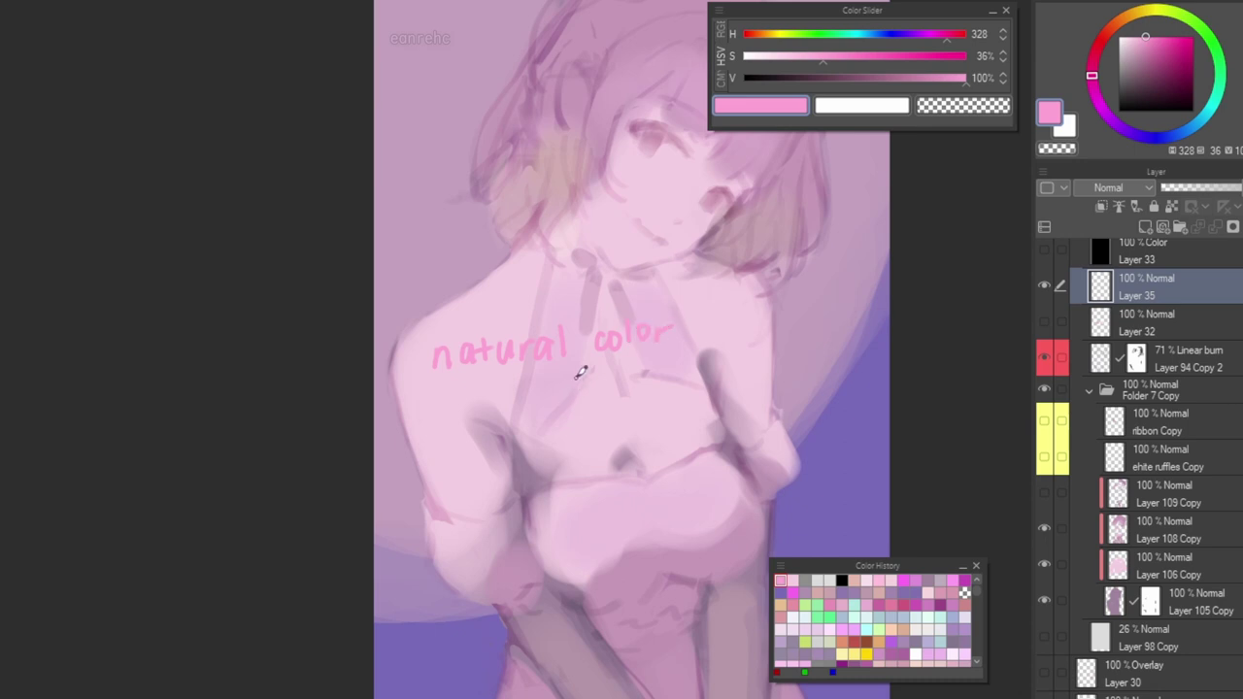
pyautogui.moveTo(579, 372)
pyautogui.mouseDown()
pyautogui.moveTo(617, 378)
pyautogui.moveTo(623, 395)
pyautogui.moveTo(635, 368)
pyautogui.moveTo(662, 401)
pyautogui.moveTo(666, 365)
pyautogui.moveTo(714, 367)
pyautogui.mouseUp()
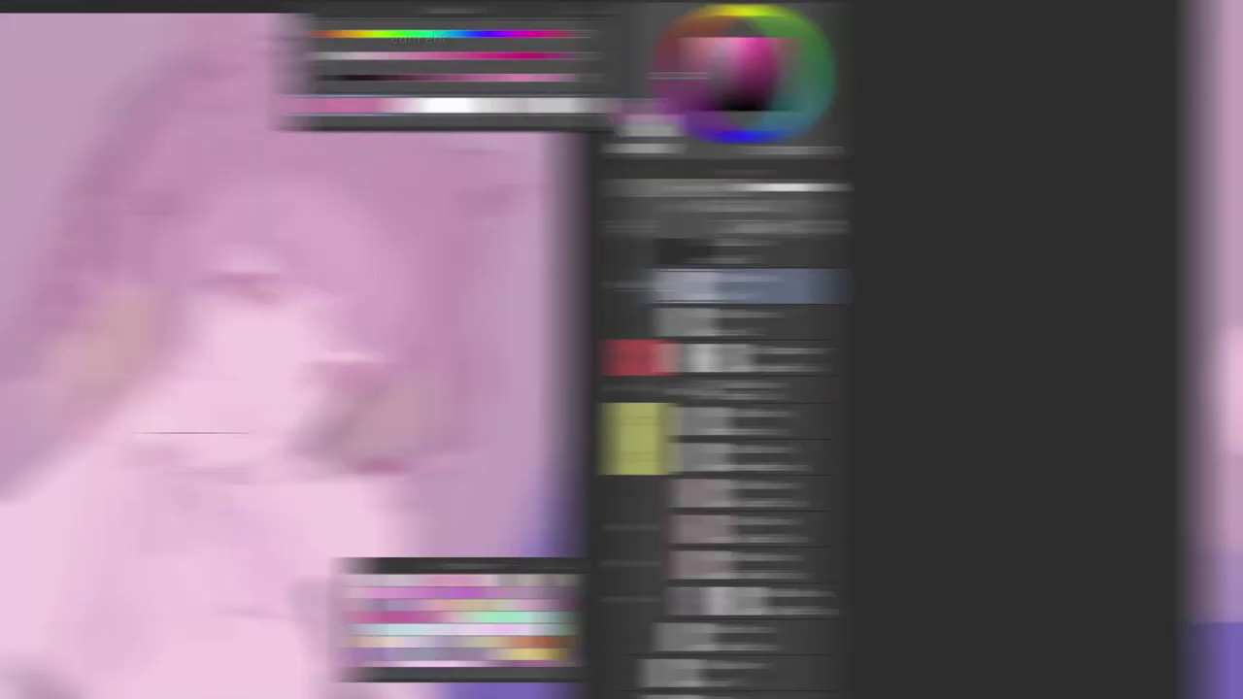
pyautogui.moveTo(561, 433); pyautogui.dragTo(647, 516)
# Fill three squares with darker pink, light pink and a halfway pink between them.
pyautogui.click(695, 544)
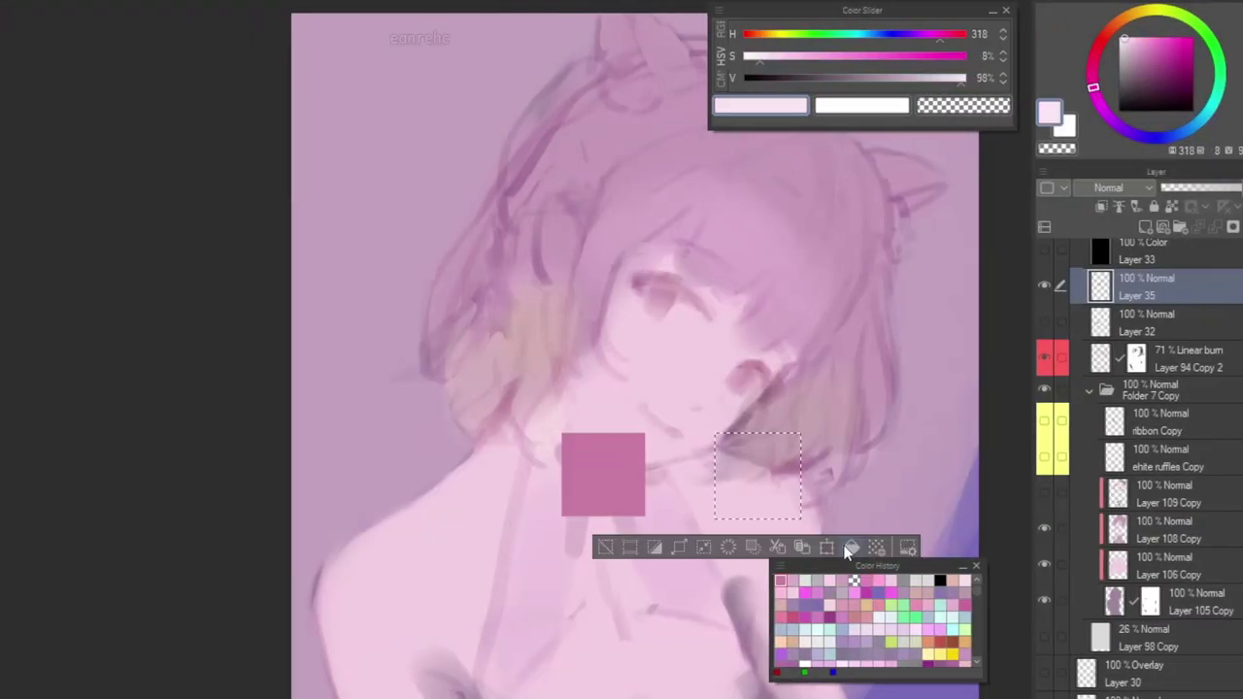
pyautogui.click(850, 547)
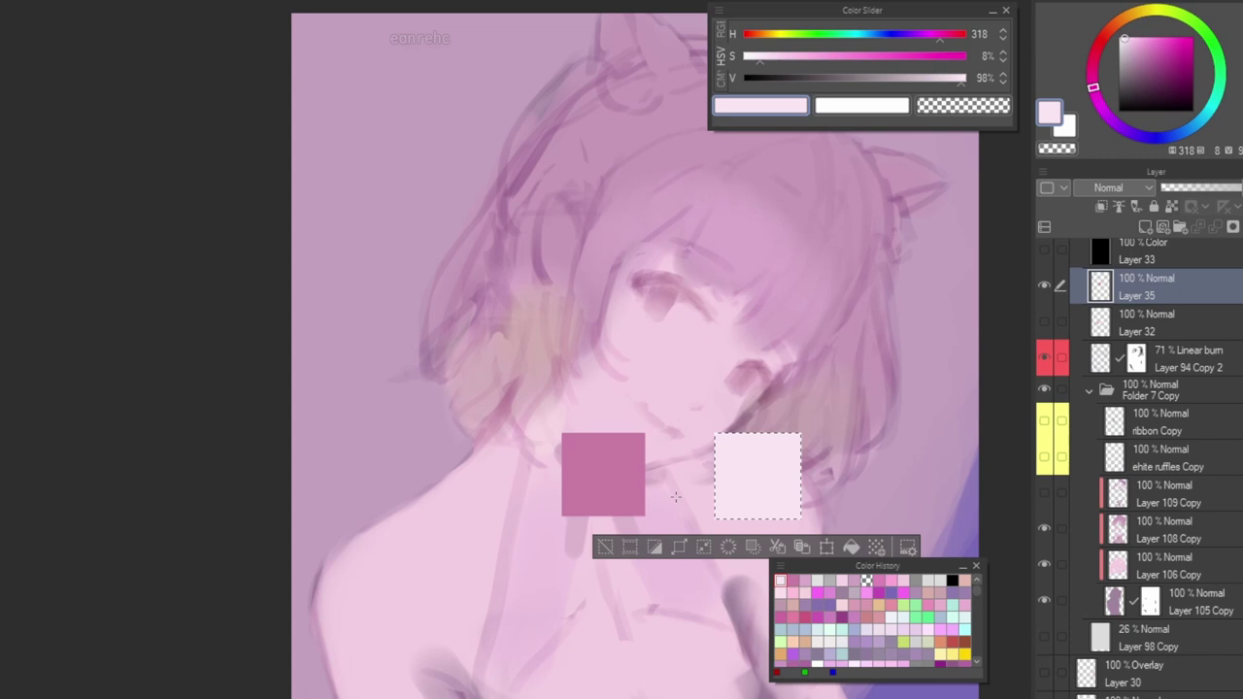
pyautogui.click(616, 543)
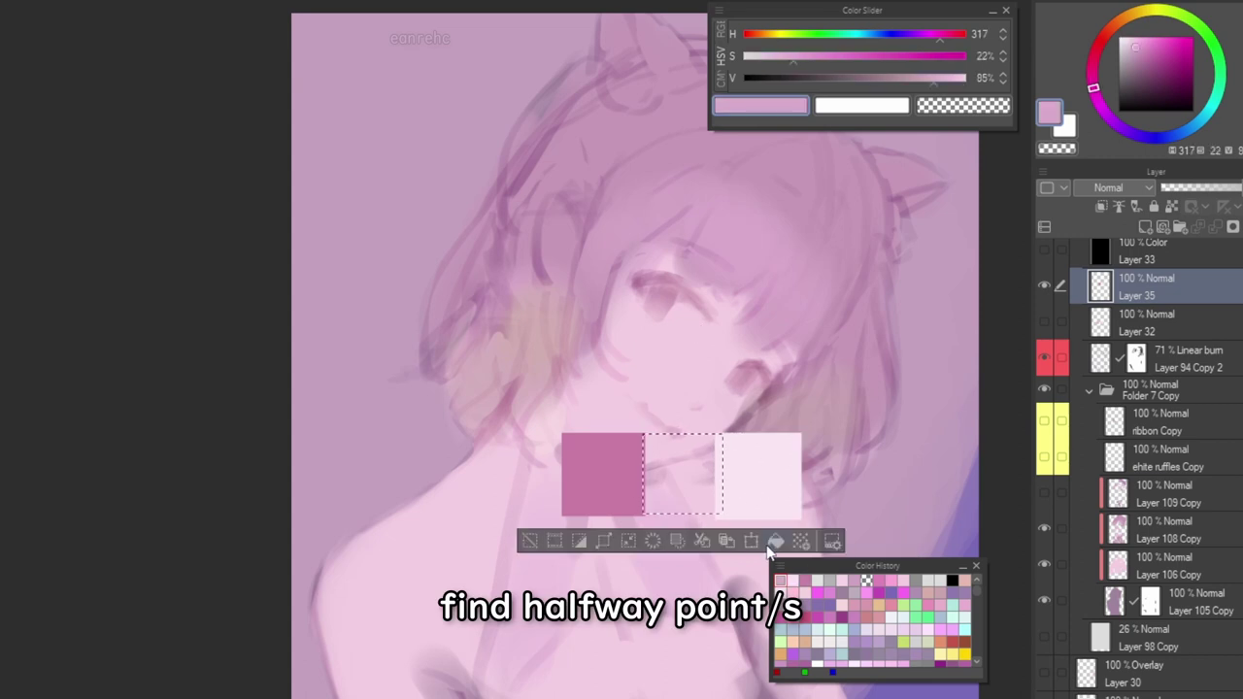
pyautogui.click(772, 544)
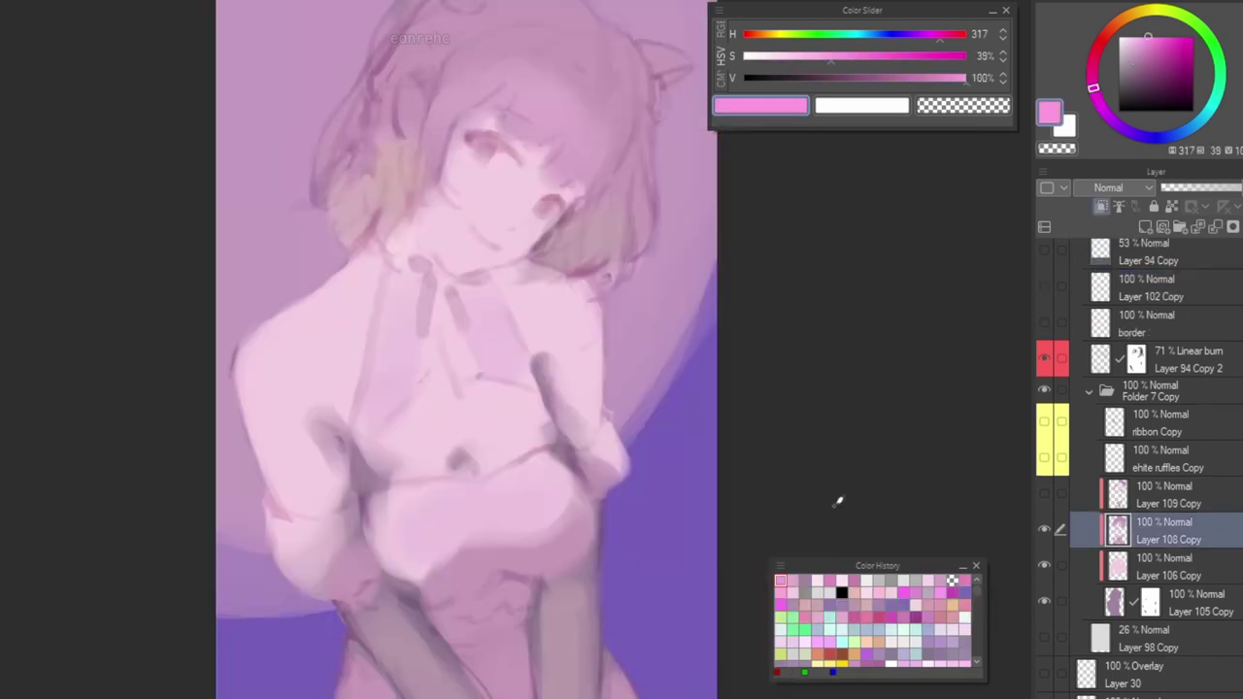
# Show Layer 109 Copy and build the pink-plus-grey-equals-shadow swatch chart.
pyautogui.click(1114, 506)
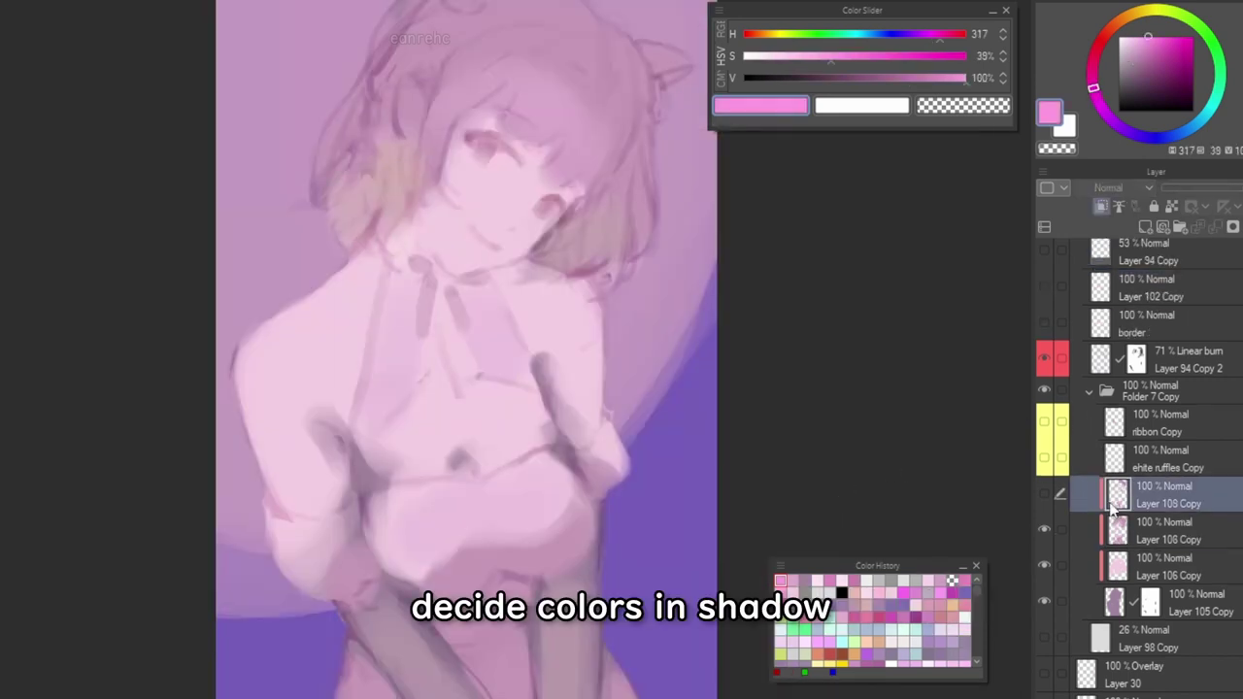
pyautogui.click(1044, 494)
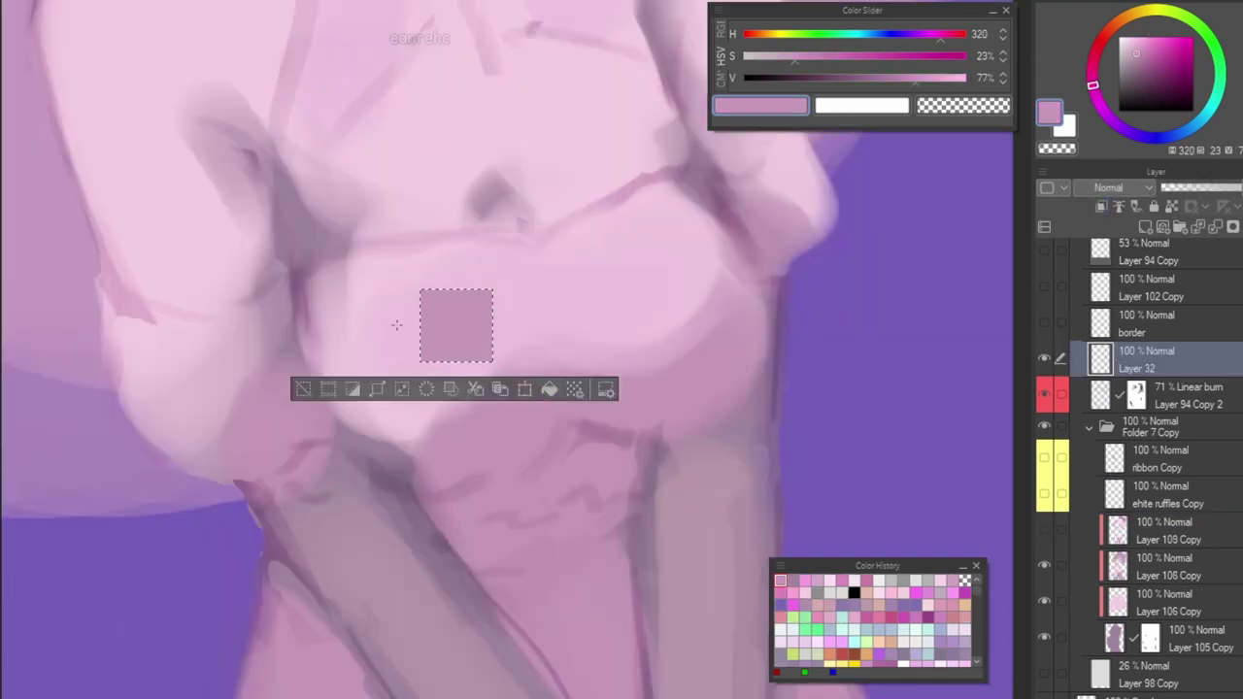
pyautogui.moveTo(556, 289); pyautogui.dragTo(626, 358)
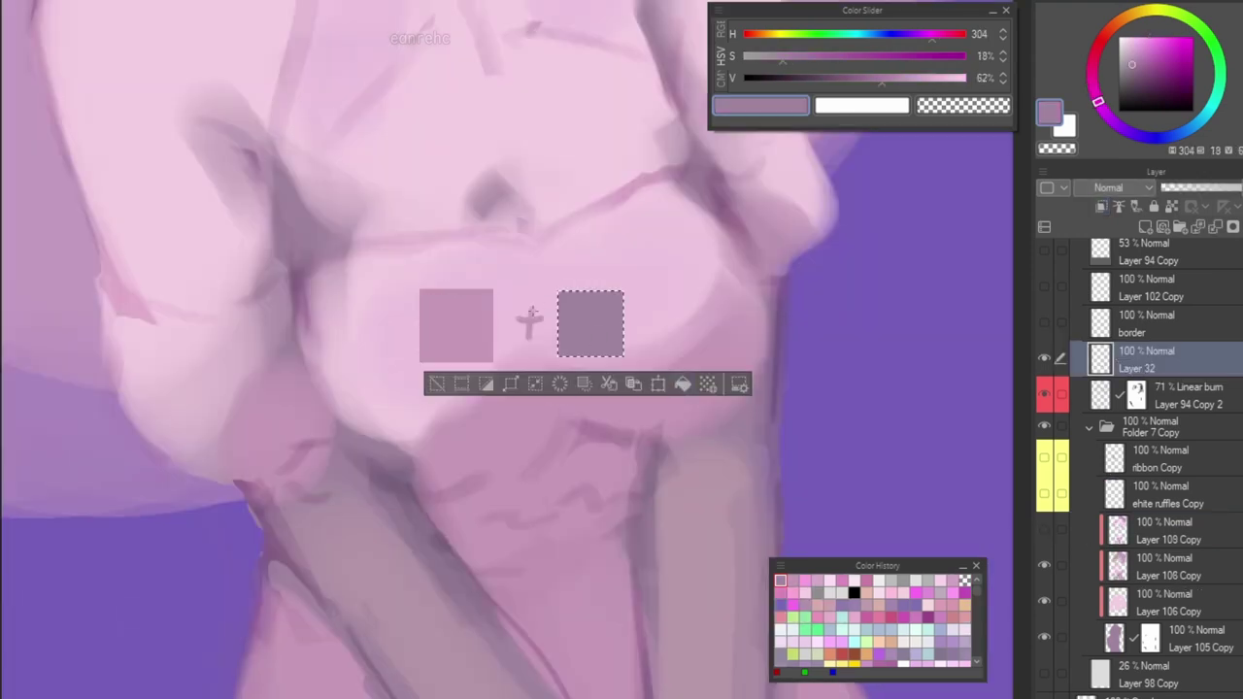
pyautogui.moveTo(684, 289); pyautogui.dragTo(754, 358)
pyautogui.click(812, 384)
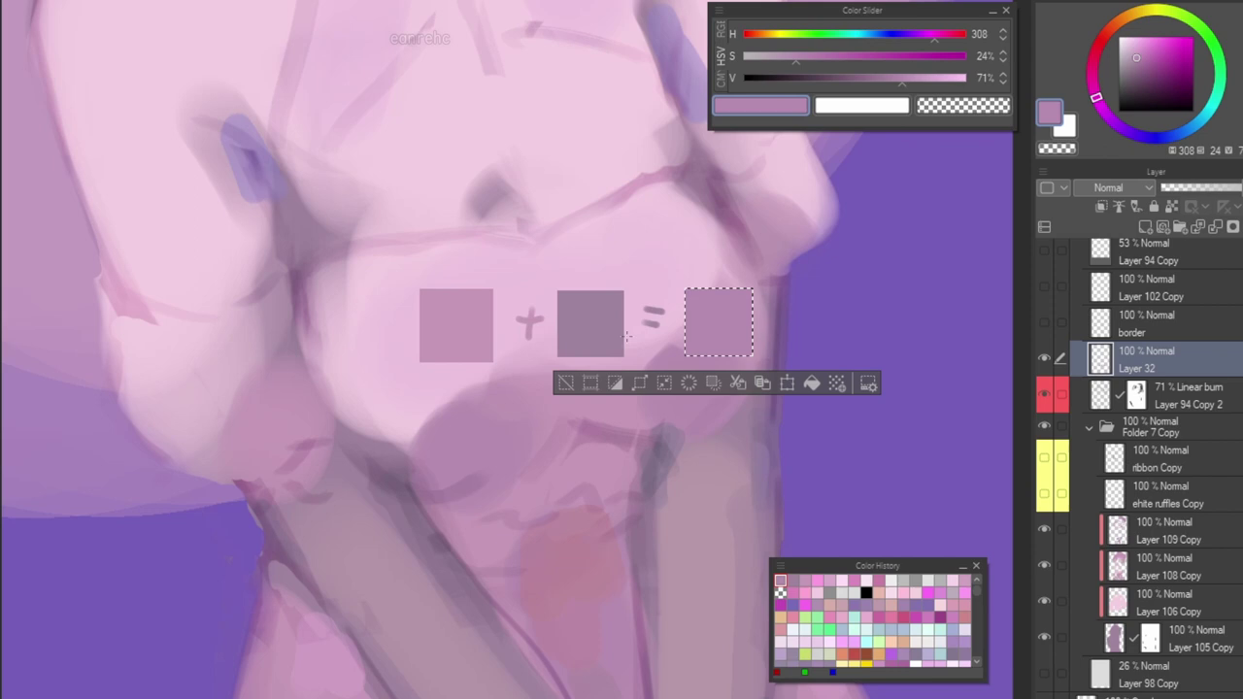
pyautogui.click(566, 384)
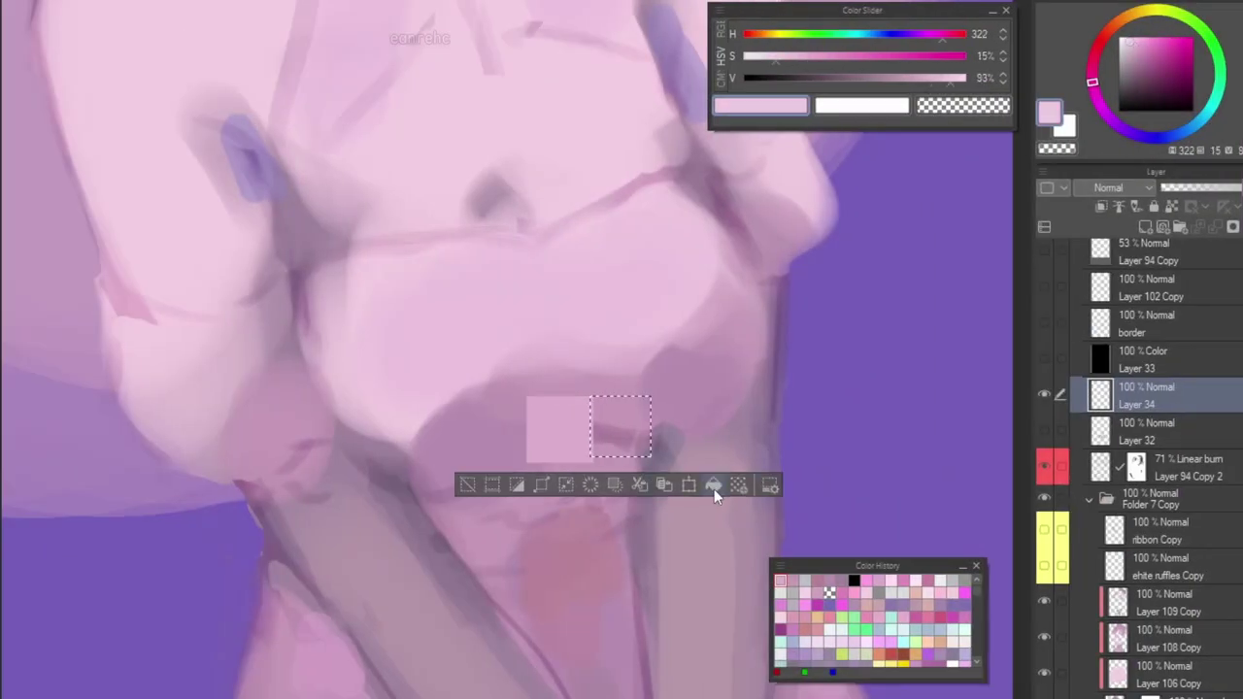
# Add lighter and paler pink swatches, then sample a darker tone from the canvas.
pyautogui.click(713, 488)
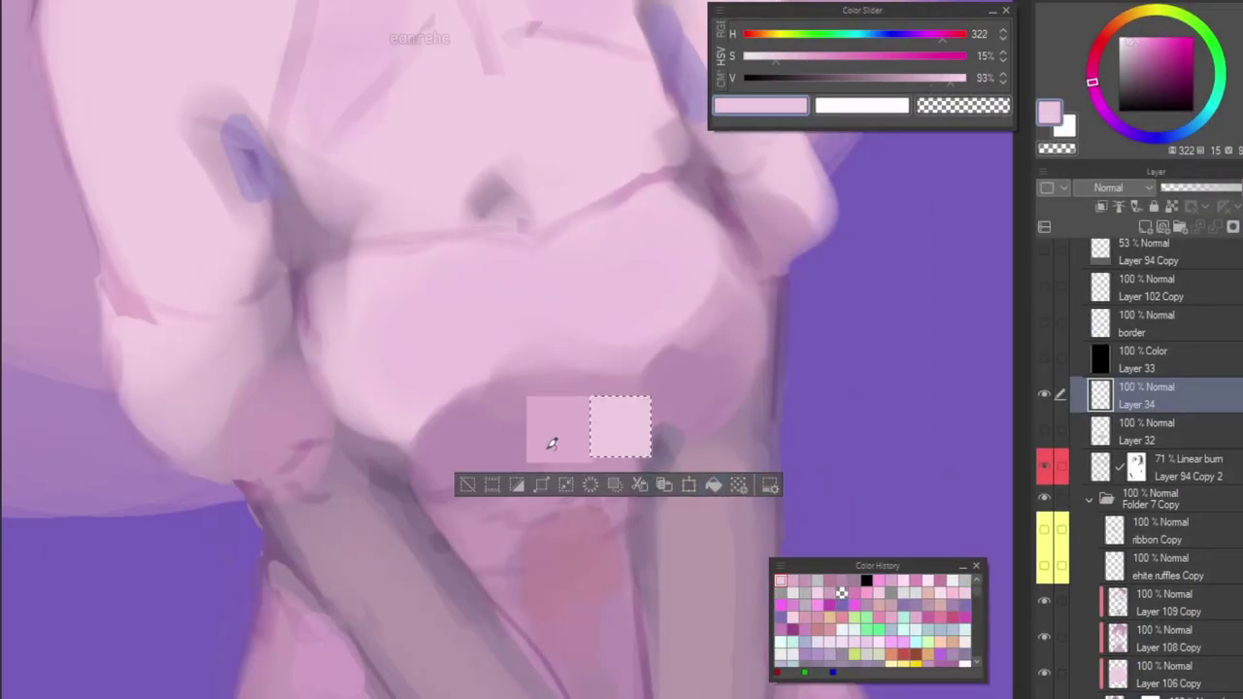
pyautogui.moveTo(650, 395); pyautogui.dragTo(715, 458)
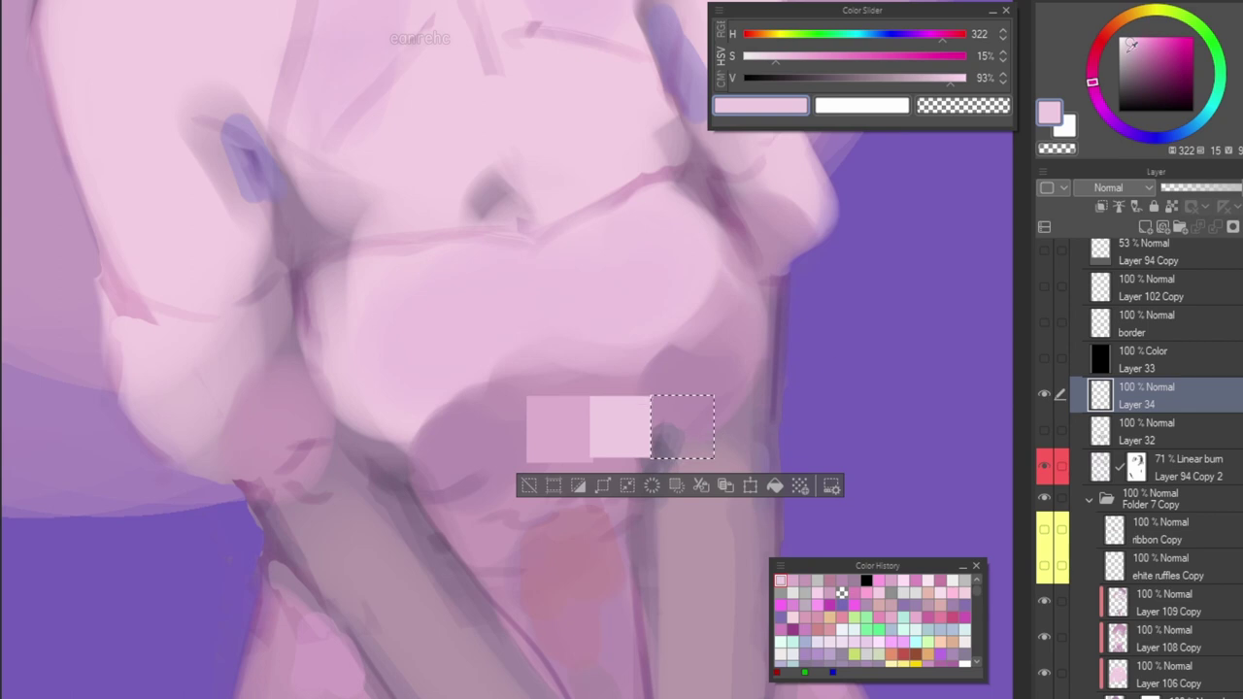
pyautogui.click(774, 486)
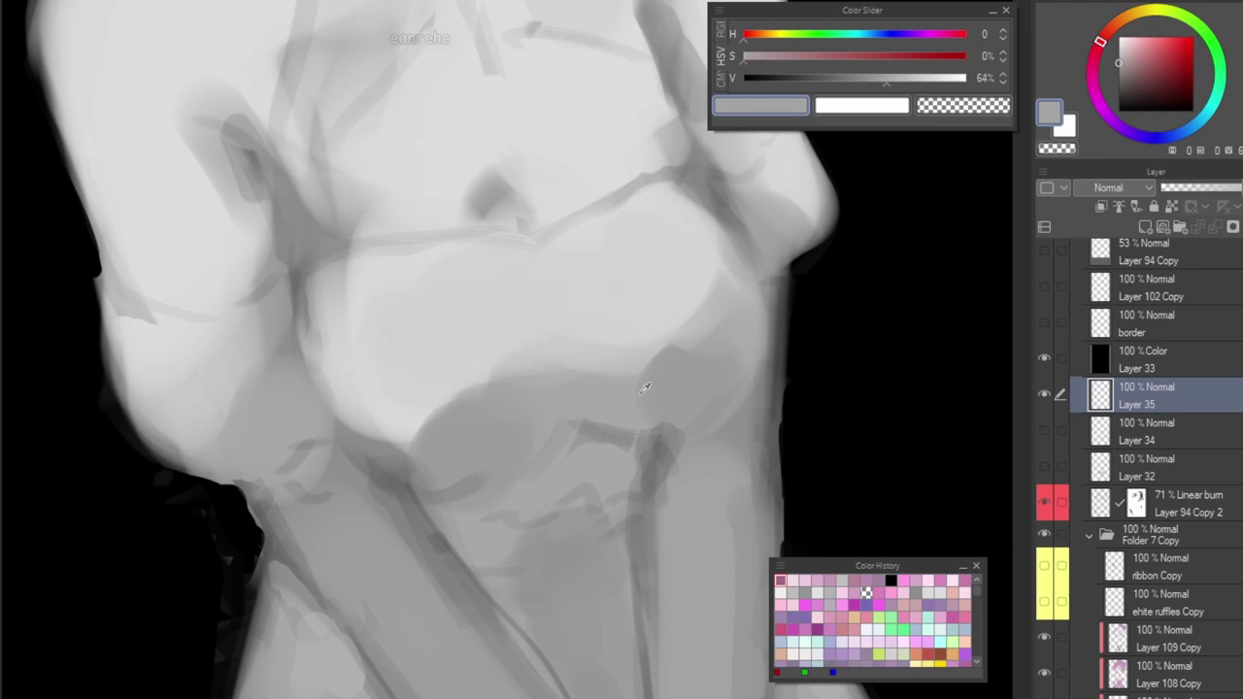
pyautogui.keyDown('alt'); pyautogui.click(547, 492); pyautogui.keyUp('alt')
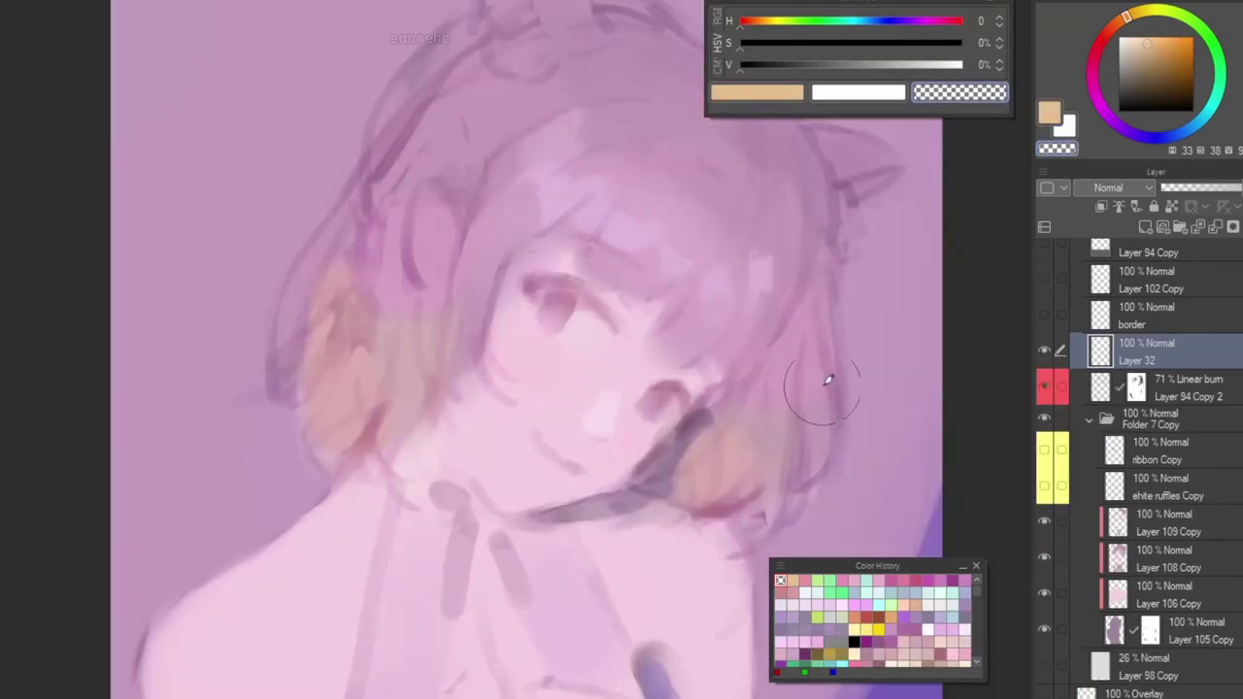
# Mark out and fill three light pink swatch squares side by side.
pyautogui.keyDown('alt'); pyautogui.click(567, 172); pyautogui.keyUp('alt')
pyautogui.moveTo(324, 459); pyautogui.dragTo(411, 535)
pyautogui.click(460, 564)
pyautogui.moveTo(433, 459); pyautogui.dragTo(527, 534)
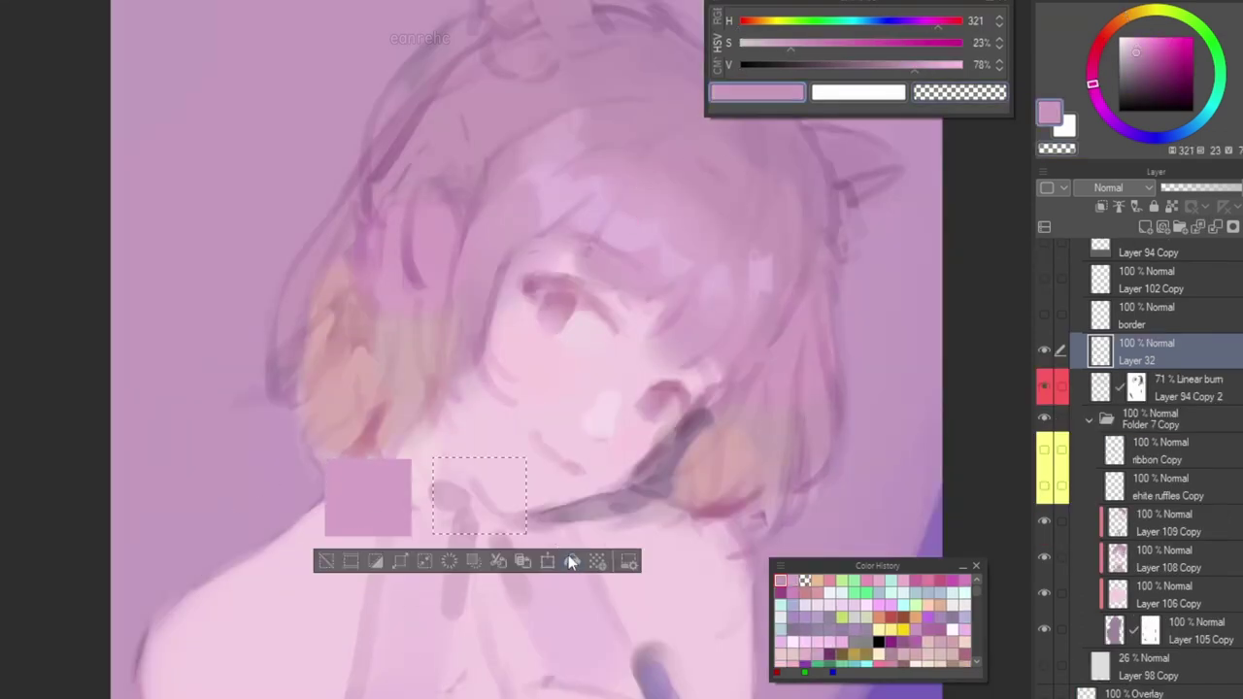
pyautogui.click(569, 561)
pyautogui.moveTo(551, 458); pyautogui.dragTo(641, 530)
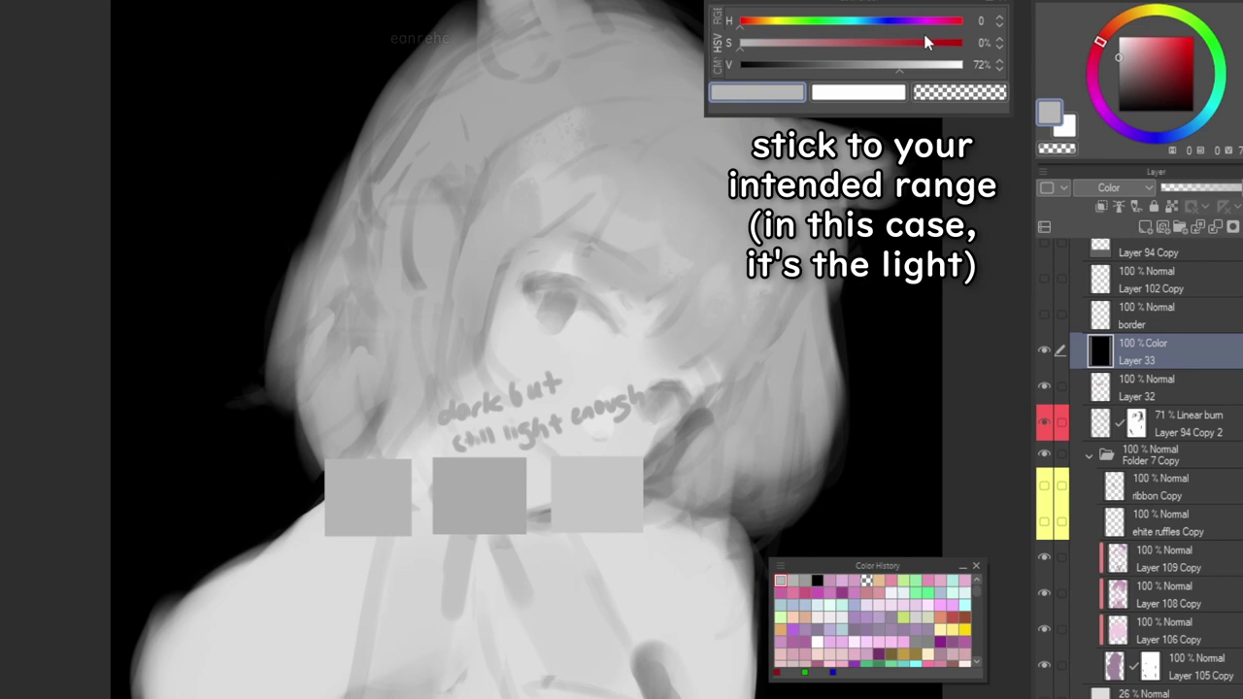
# Compare the swatches in grayscale, then circle an area of the hair in red.
pyautogui.click(897, 68)
pyautogui.moveTo(897, 70); pyautogui.dragTo(904, 68)
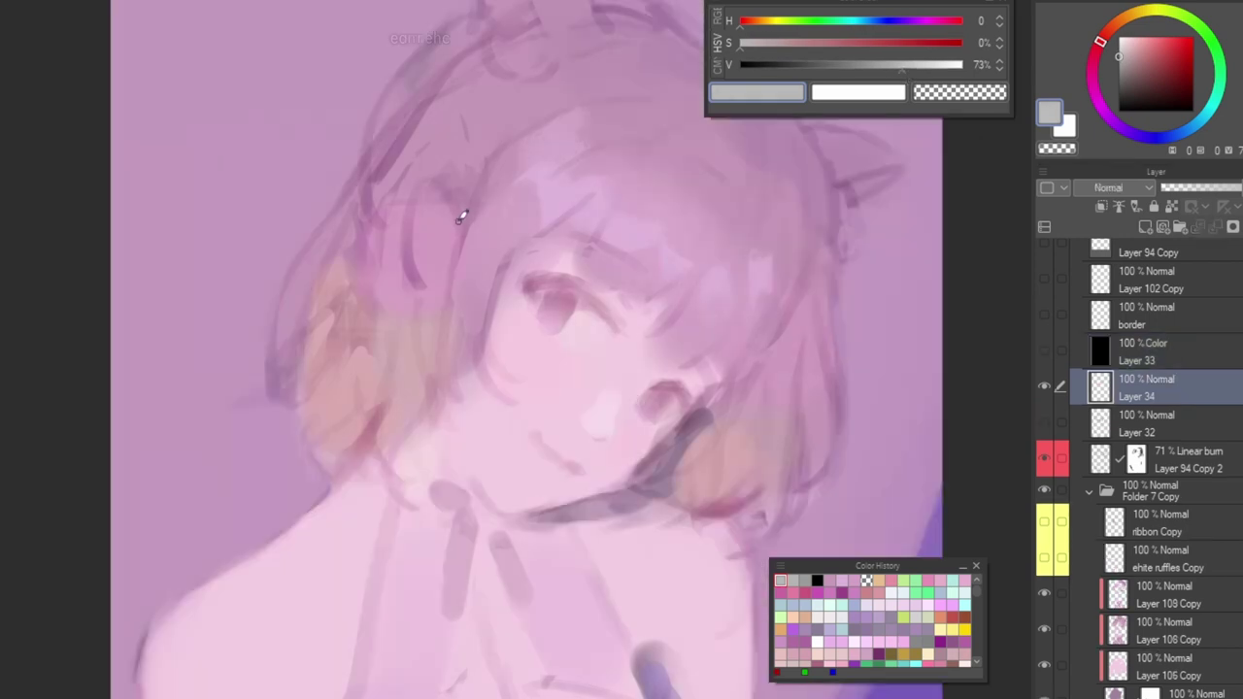
pyautogui.click(1155, 53)
pyautogui.moveTo(470, 148)
pyautogui.mouseDown()
pyautogui.moveTo(431, 180)
pyautogui.moveTo(533, 194)
pyautogui.moveTo(478, 146)
pyautogui.mouseUp()
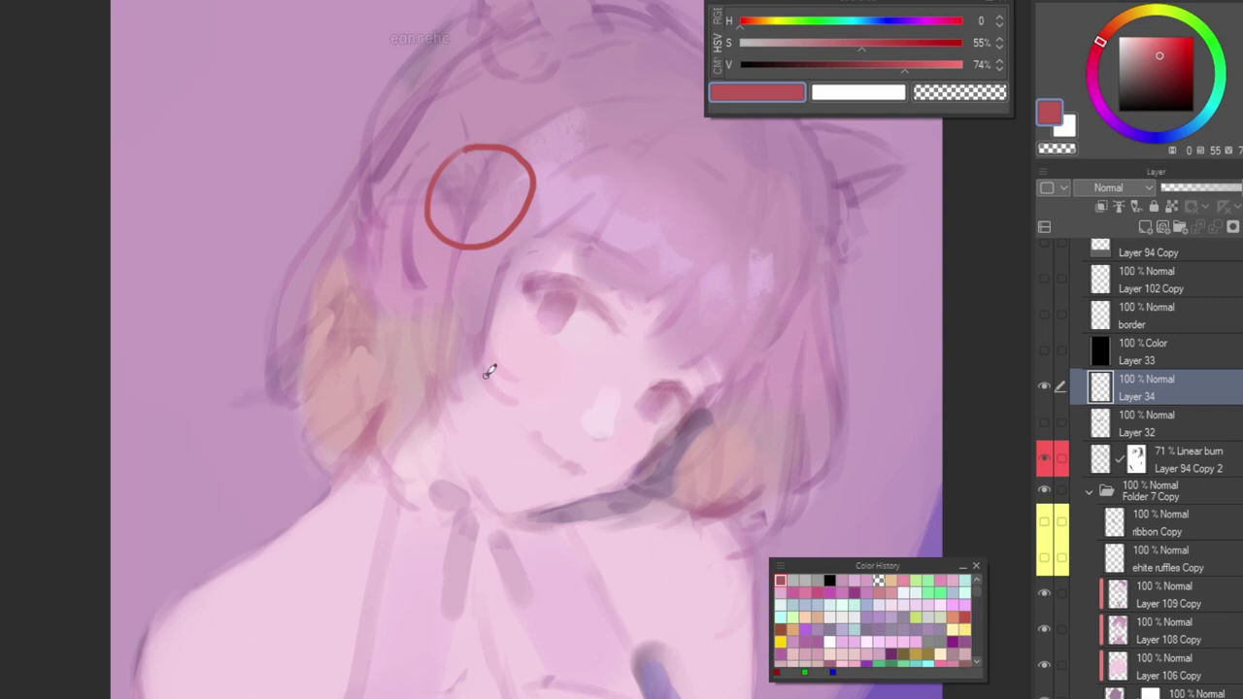
# Fill a square with sampled pink as a shadow swatch and handwrite a note below it.
pyautogui.keyDown('alt'); pyautogui.click(398, 398); pyautogui.keyUp('alt')
pyautogui.moveTo(465, 389); pyautogui.dragTo(542, 452)
pyautogui.click(597, 479)
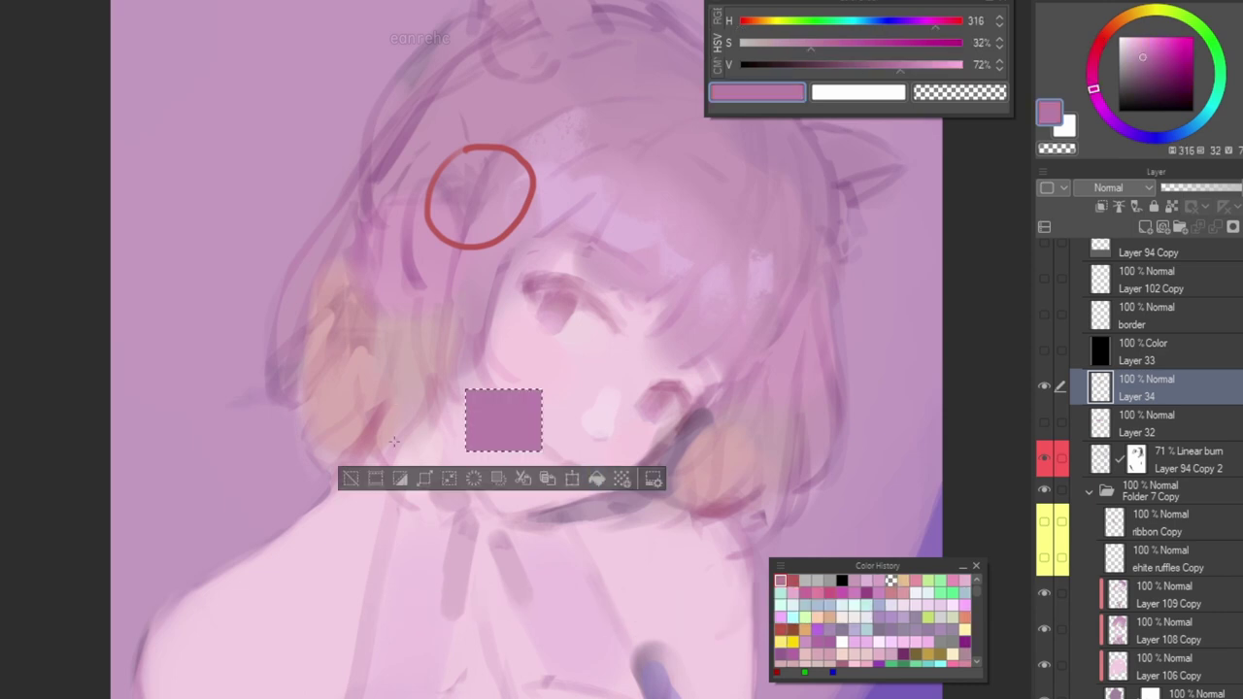
pyautogui.click(350, 481)
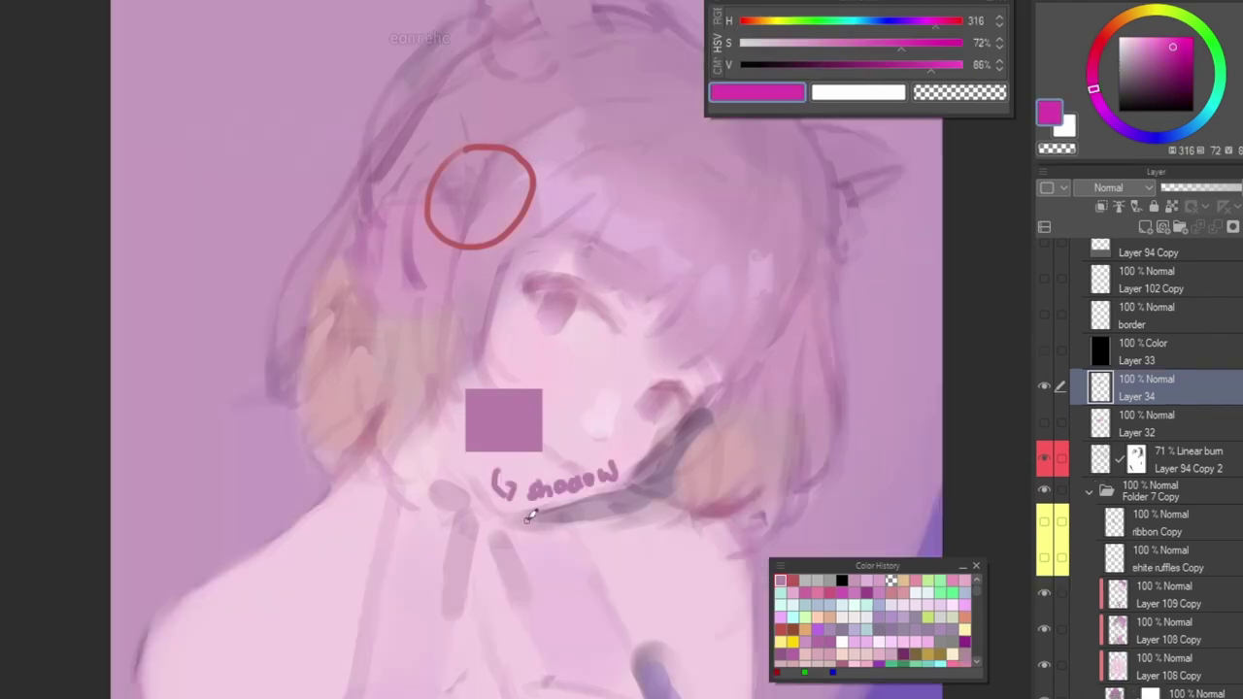
pyautogui.moveTo(517, 529)
pyautogui.mouseDown()
pyautogui.moveTo(594, 514)
pyautogui.moveTo(627, 474)
pyautogui.mouseUp()
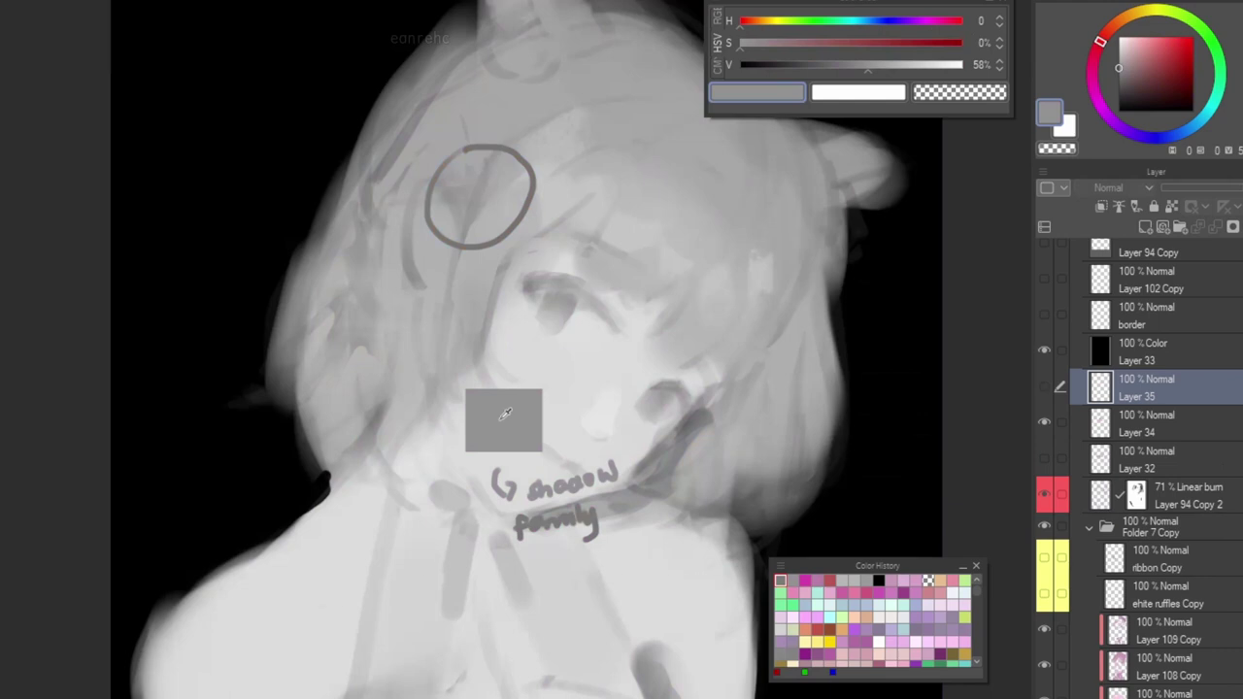
# Sample greys, draw a dark line around the eye, and check values in grayscale.
pyautogui.click(642, 475)
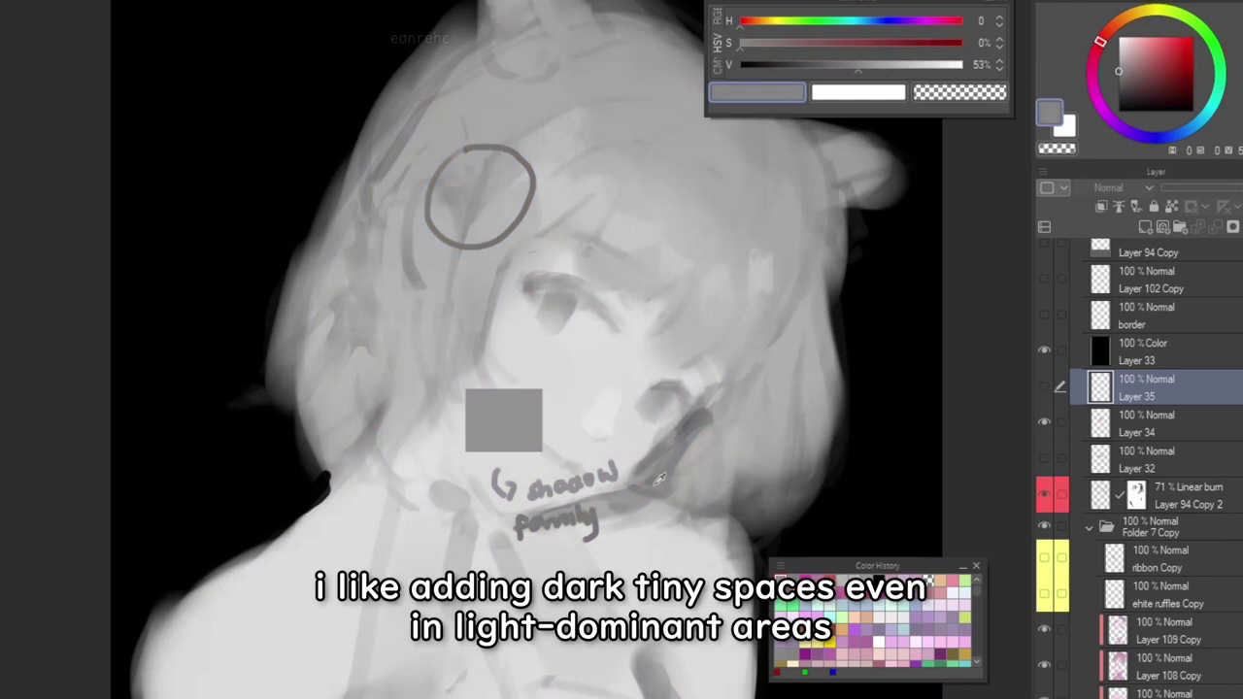
pyautogui.click(1119, 69)
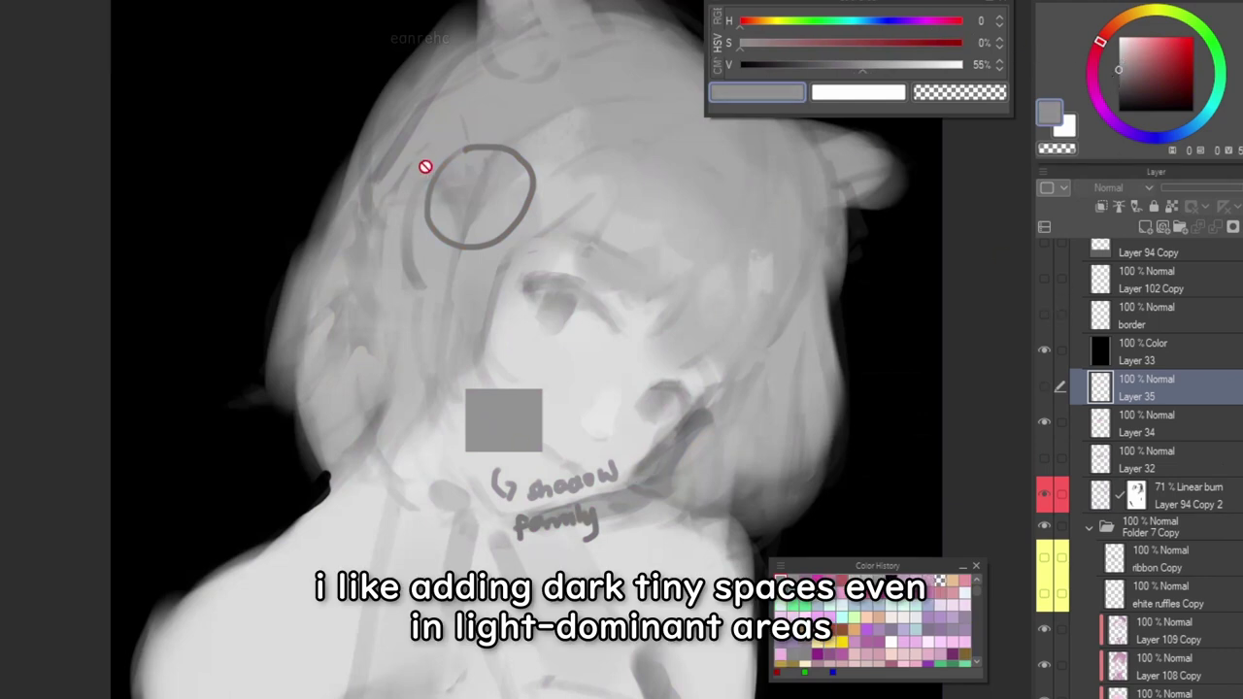
pyautogui.click(478, 199)
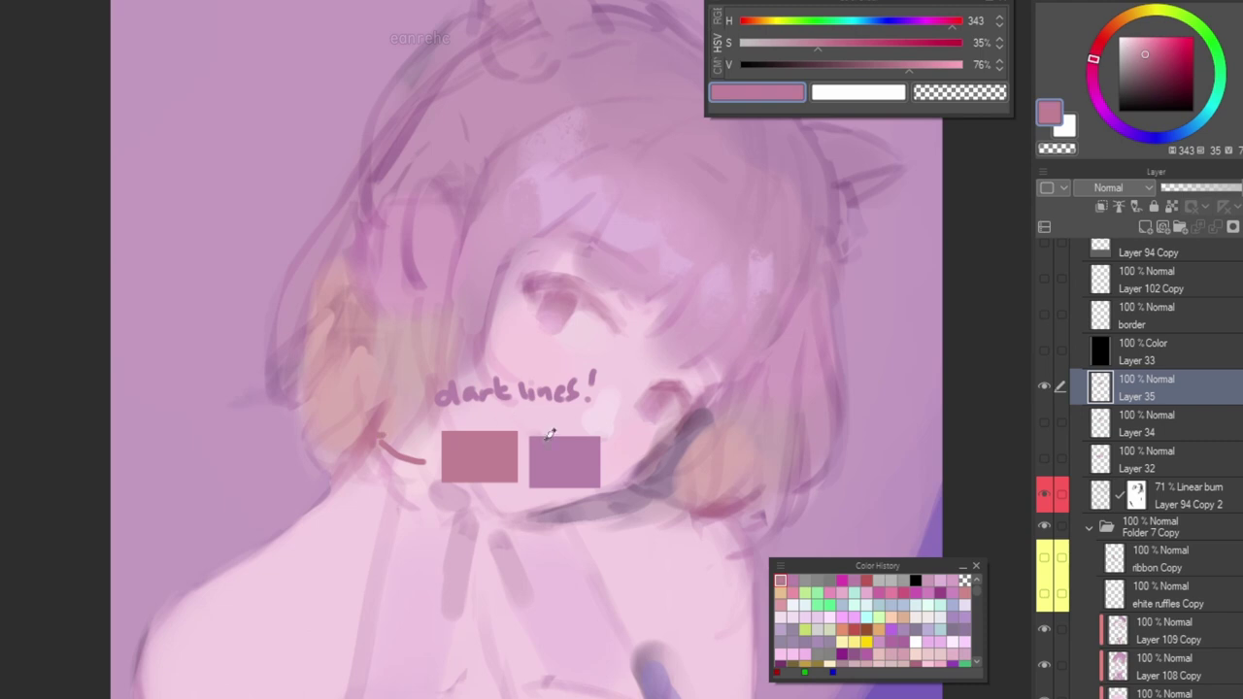
pyautogui.moveTo(594, 417)
pyautogui.mouseDown()
pyautogui.moveTo(609, 324)
pyautogui.moveTo(474, 233)
pyautogui.mouseUp()
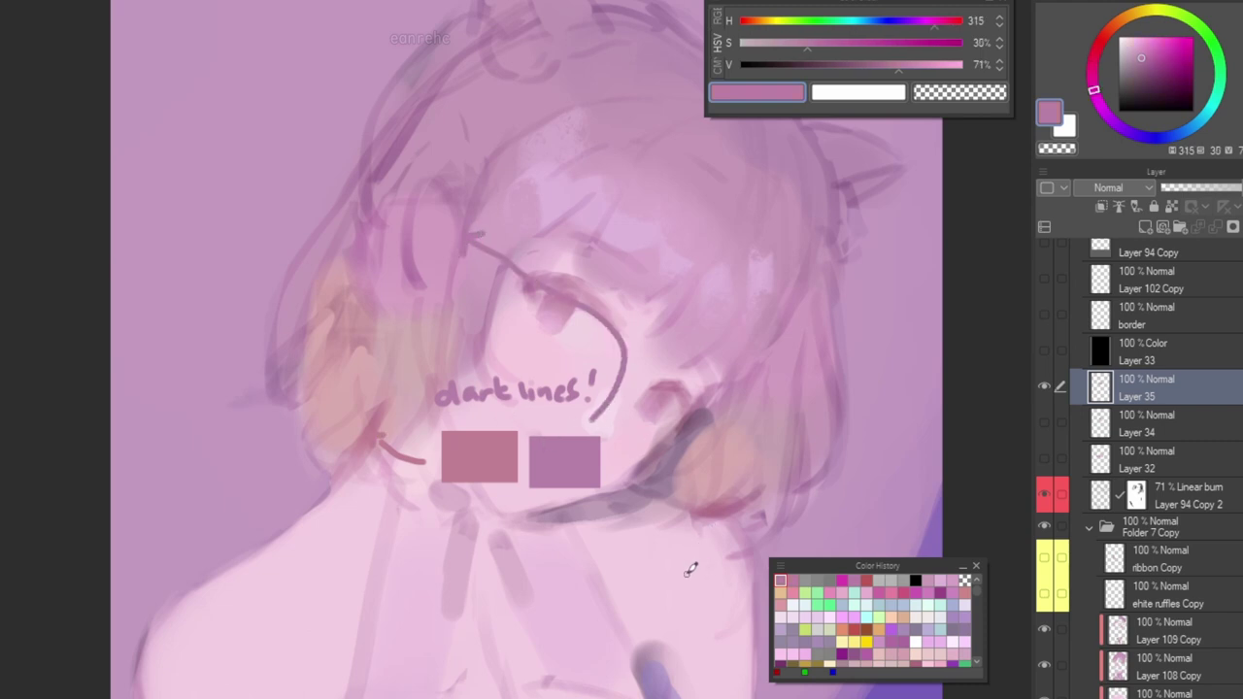
pyautogui.click(1043, 349)
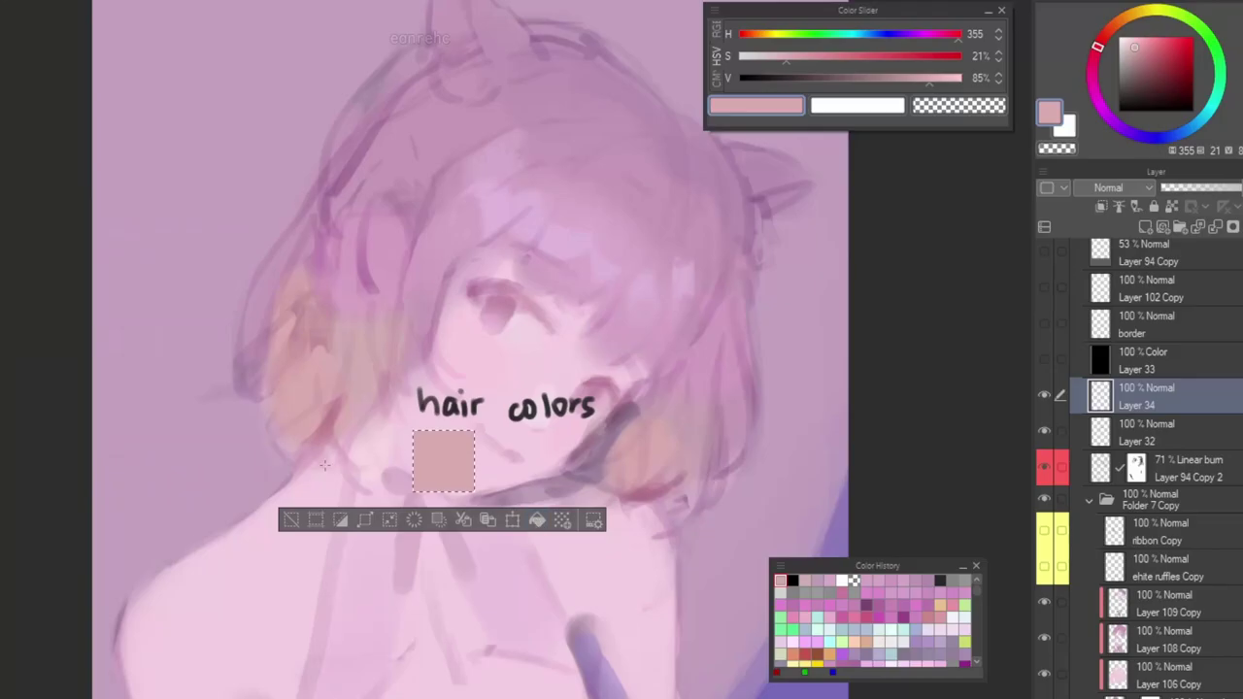
pyautogui.moveTo(484, 431); pyautogui.dragTo(545, 492)
# Fill the new square with grey-pink and label the swatches 'darkest in light' and 'lightest in shadow'.
pyautogui.click(607, 520)
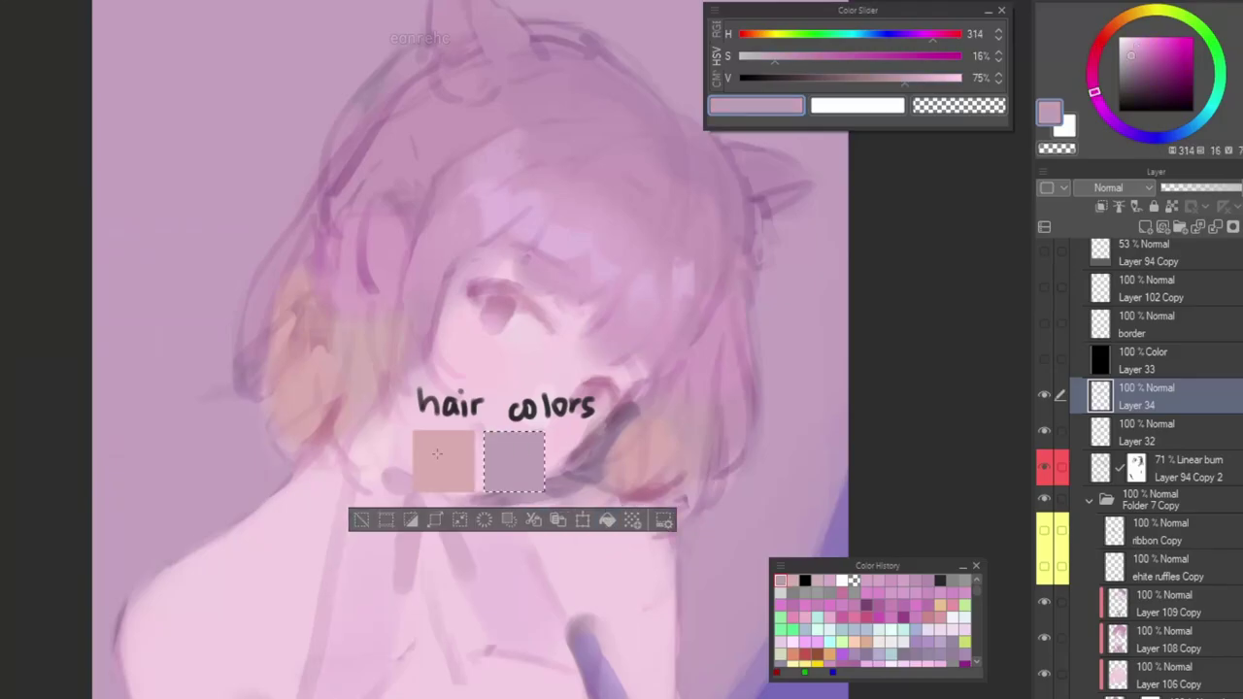
pyautogui.moveTo(351, 544)
pyautogui.mouseDown()
pyautogui.moveTo(373, 579)
pyautogui.moveTo(397, 567)
pyautogui.mouseUp()
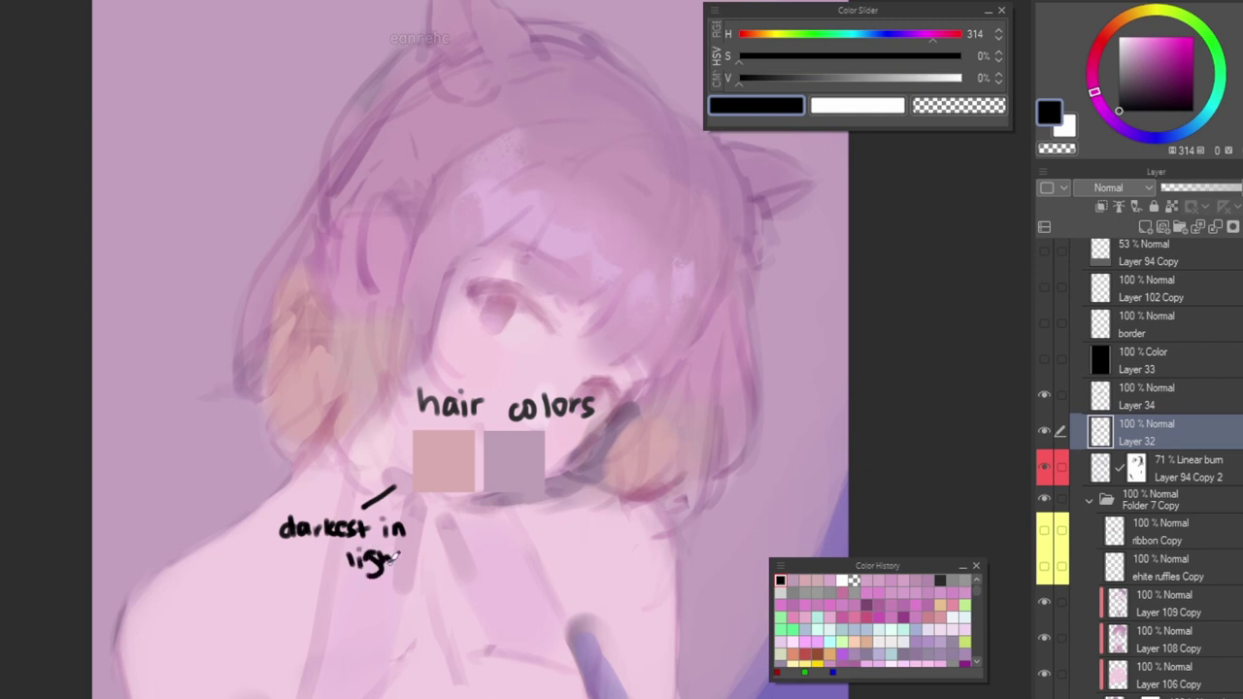
pyautogui.moveTo(400, 550); pyautogui.dragTo(408, 569)
pyautogui.moveTo(627, 532)
pyautogui.mouseDown()
pyautogui.moveTo(641, 550)
pyautogui.moveTo(697, 526)
pyautogui.mouseUp()
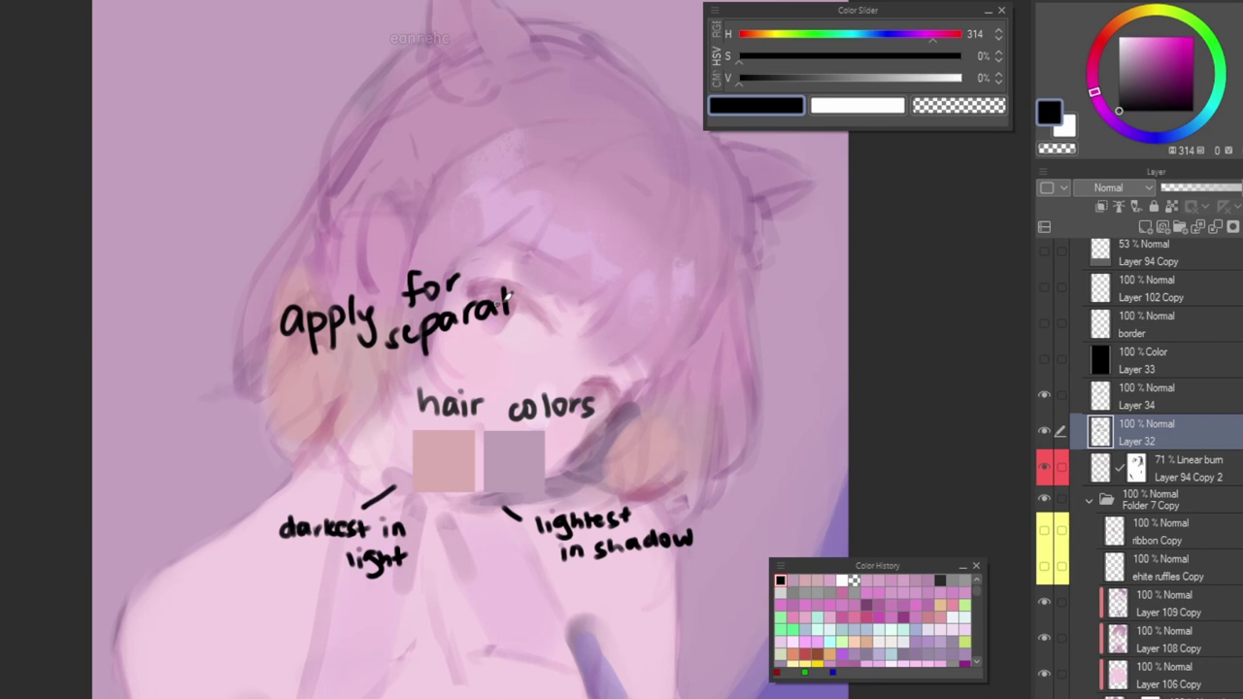
# Handwrite 'apply for separate parts!' above the swatches.
pyautogui.moveTo(504, 287)
pyautogui.mouseDown()
pyautogui.moveTo(612, 260)
pyautogui.moveTo(612, 289)
pyautogui.mouseUp()
pyautogui.moveTo(604, 274)
pyautogui.mouseDown()
pyautogui.moveTo(625, 272)
pyautogui.moveTo(633, 290)
pyautogui.mouseUp()
pyautogui.moveTo(657, 249); pyautogui.dragTo(655, 272)
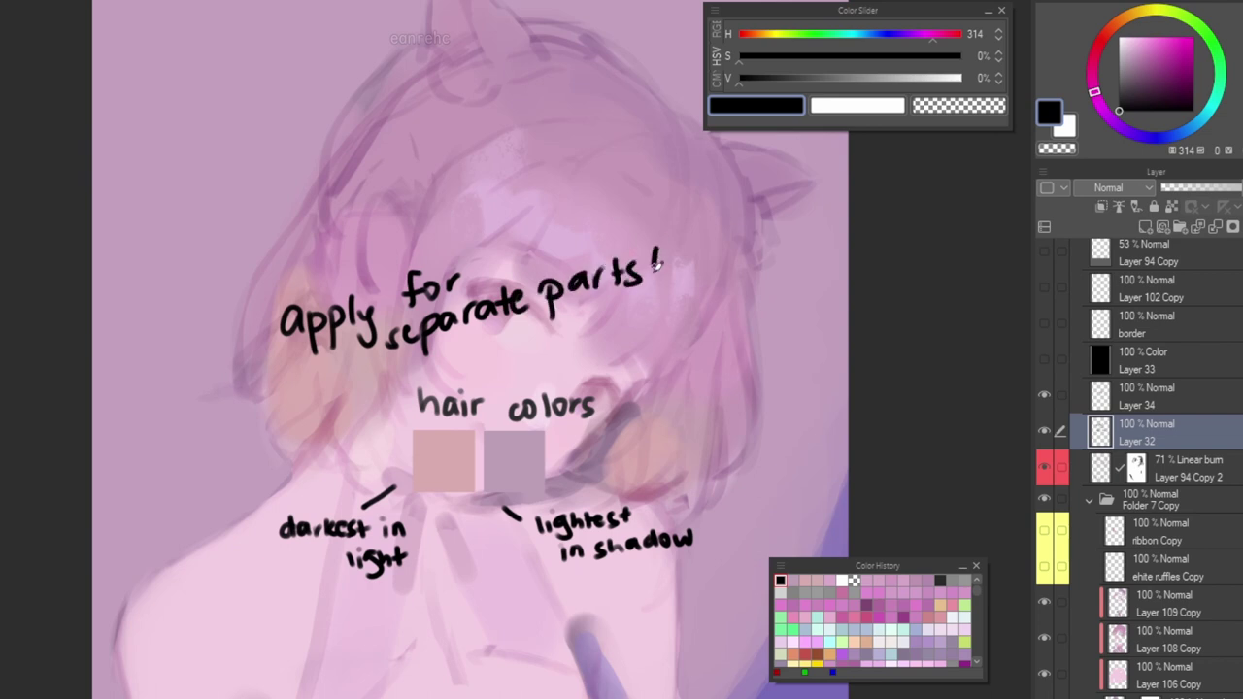
pyautogui.click(655, 279)
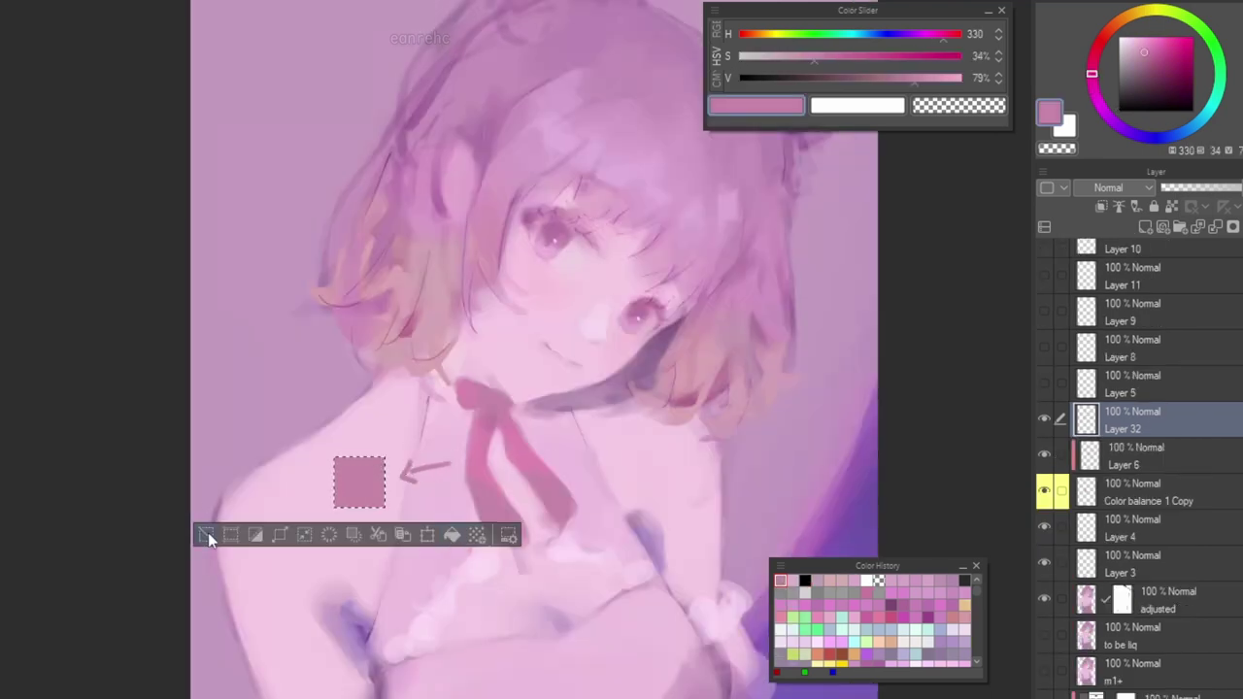
# Fill a light pink skin square, add a black Color layer, and sample both swatches' grey values.
pyautogui.moveTo(516, 451); pyautogui.dragTo(563, 500)
pyautogui.click(626, 522)
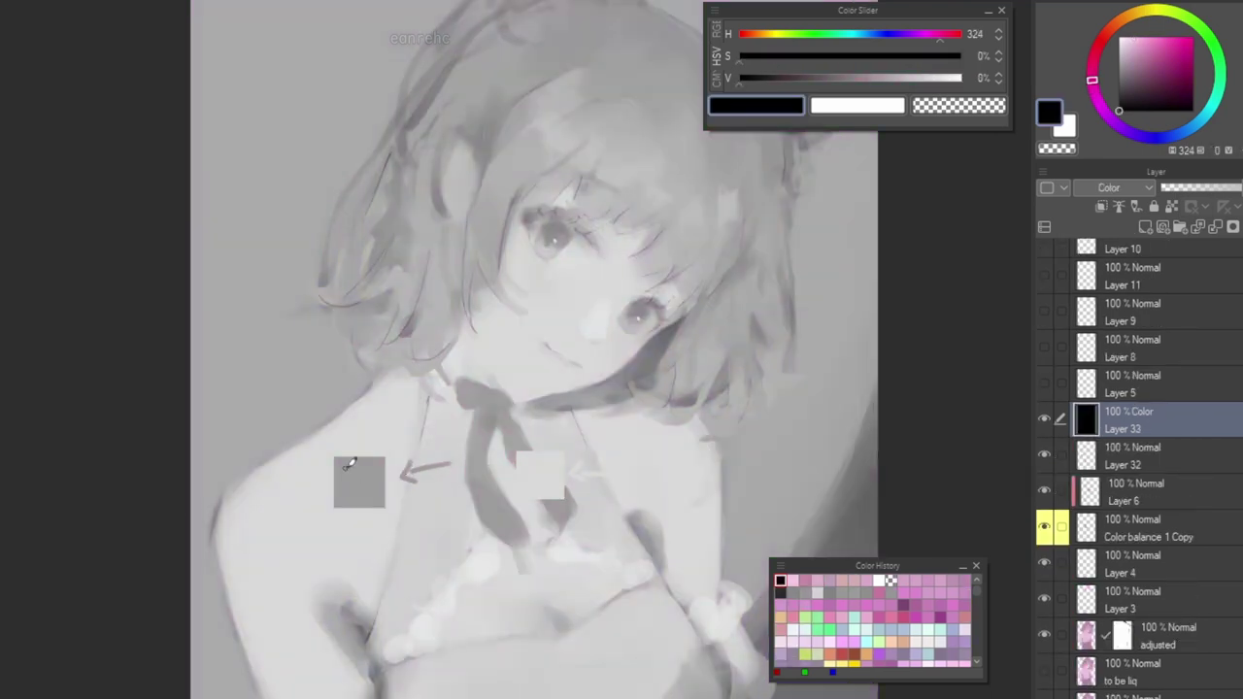
pyautogui.click(866, 79)
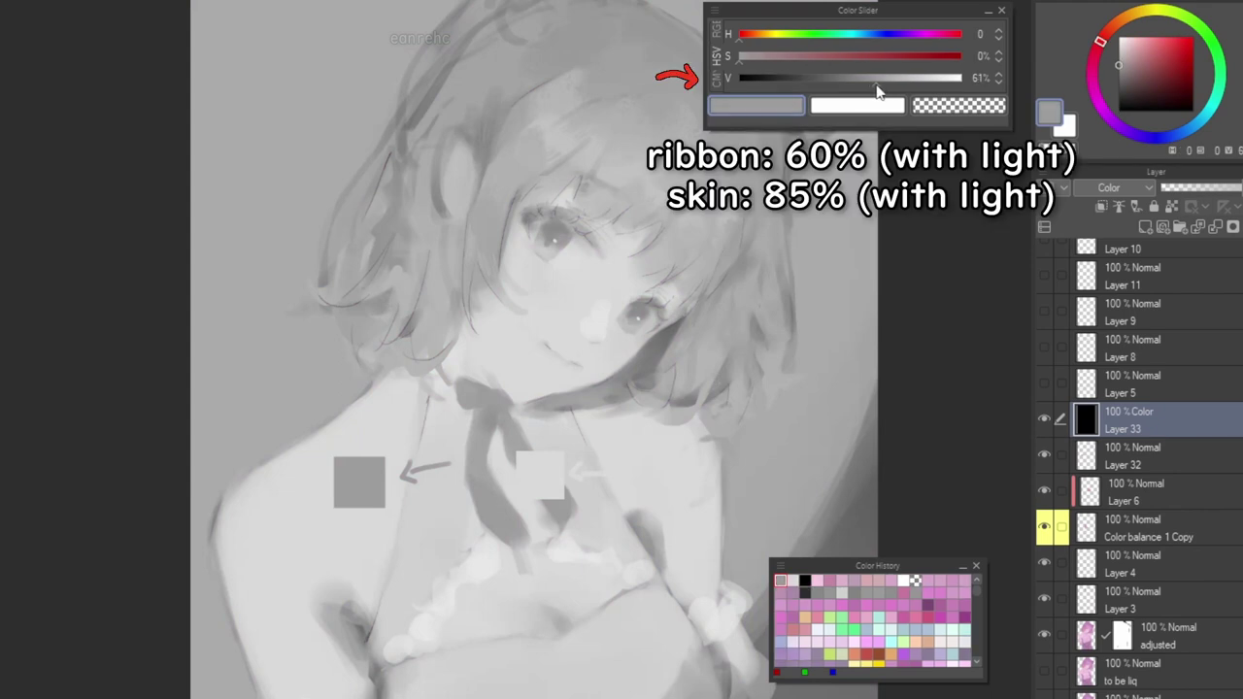
pyautogui.click(927, 79)
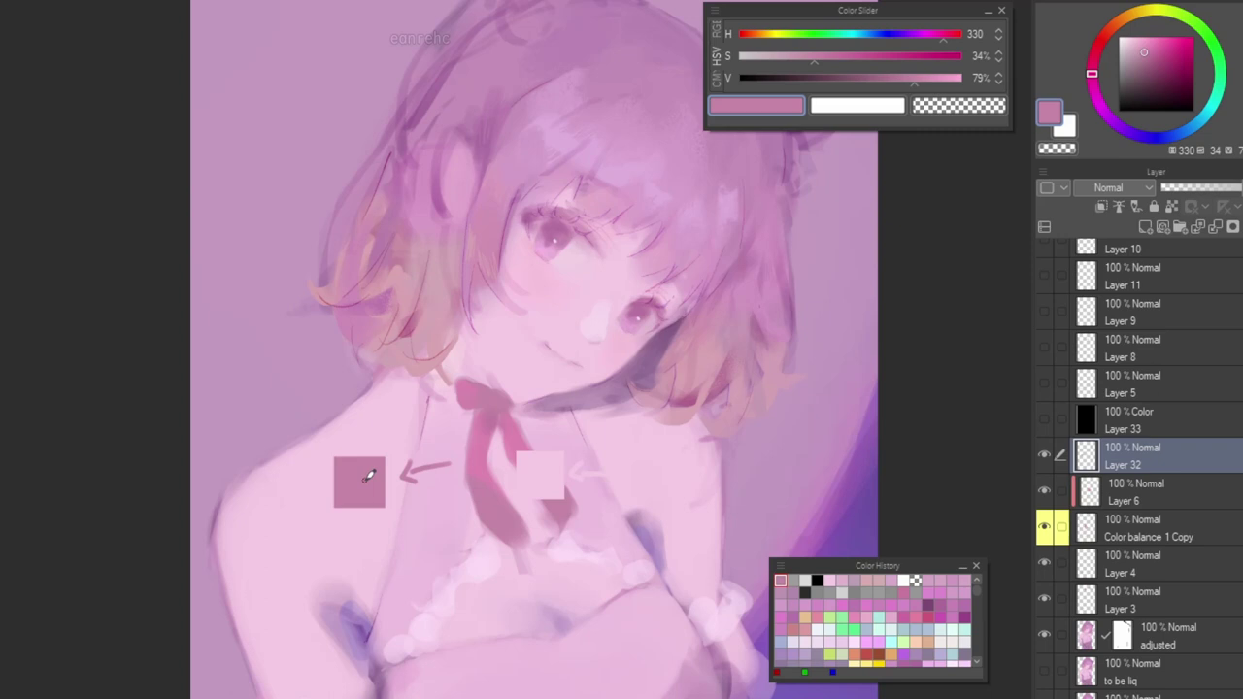
pyautogui.click(369, 475)
pyautogui.click(539, 485)
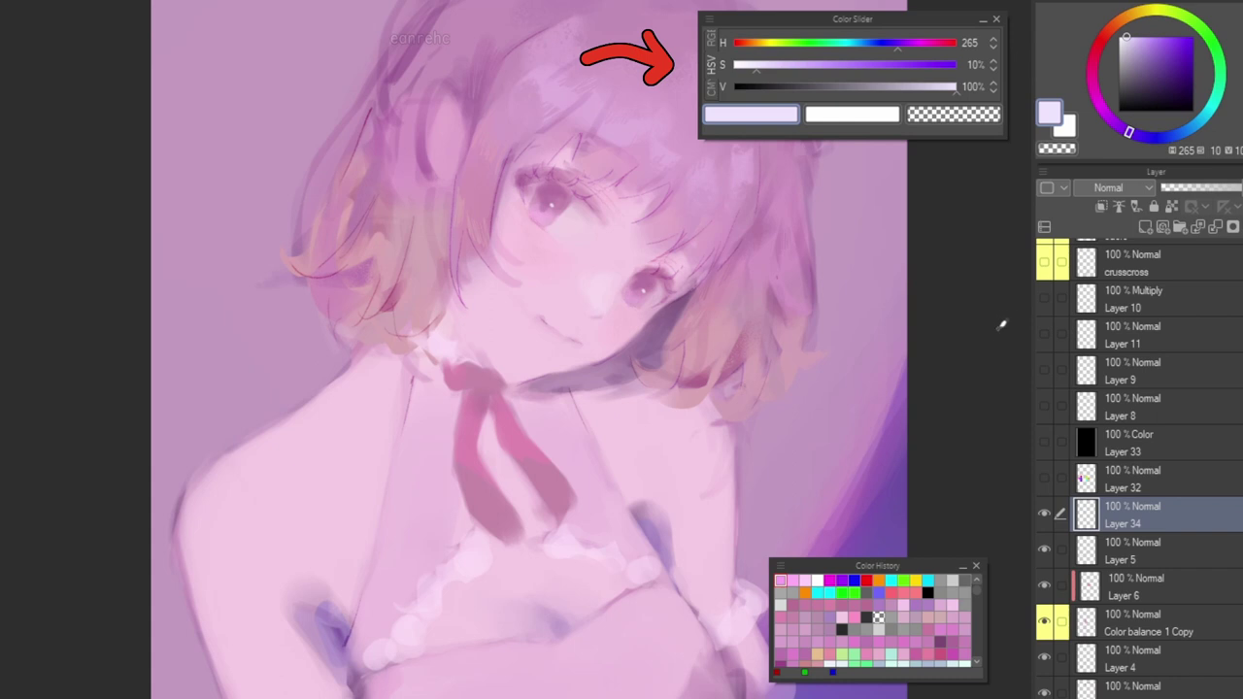
# Paint three lavender squares of increasing saturation at hue 270.
pyautogui.moveTo(802, 42)
pyautogui.mouseDown()
pyautogui.moveTo(778, 50)
pyautogui.moveTo(901, 44)
pyautogui.mouseUp()
pyautogui.click(369, 500)
pyautogui.moveTo(762, 67); pyautogui.dragTo(824, 70)
pyautogui.click(442, 500)
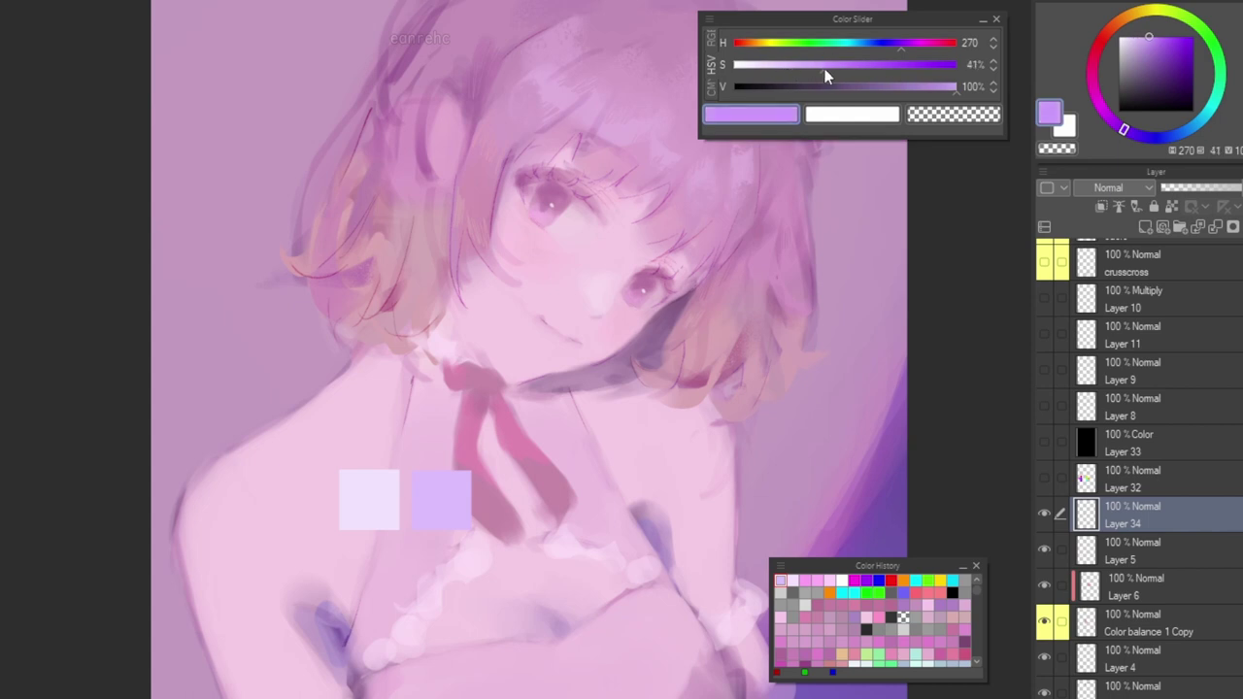
pyautogui.click(512, 499)
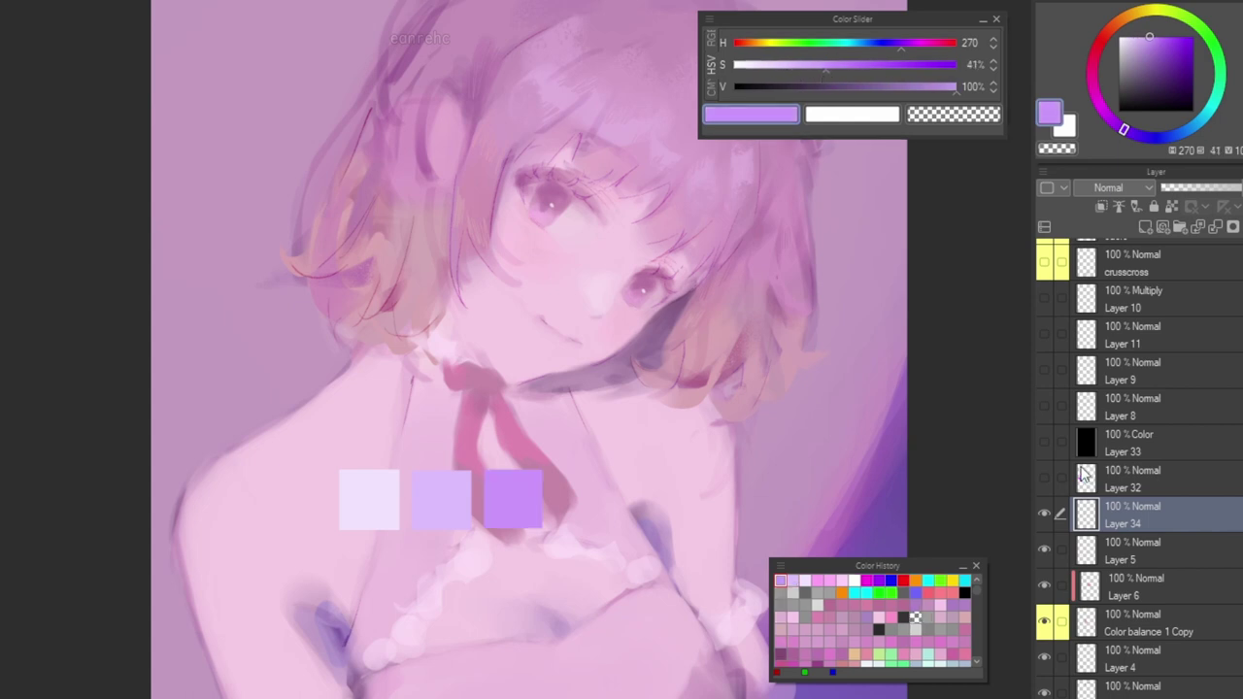
# Darken the purple by lowering its value and fine-tune its saturation.
pyautogui.moveTo(912, 87); pyautogui.dragTo(892, 89)
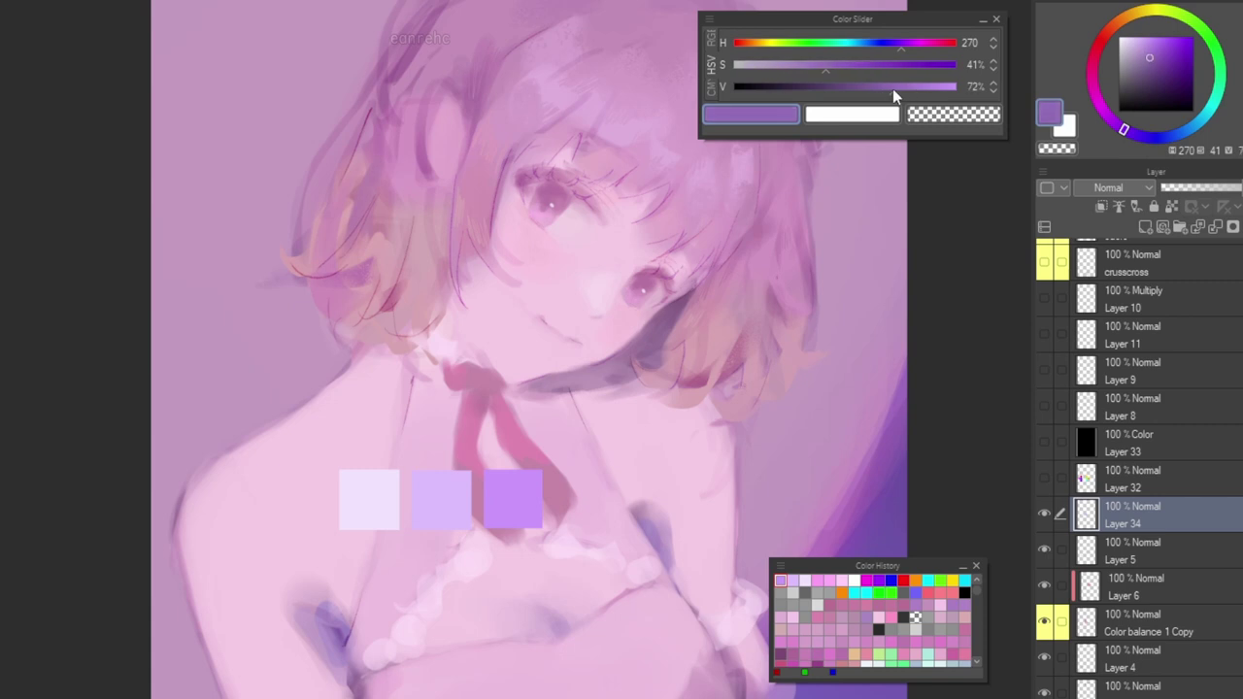
pyautogui.click(1151, 62)
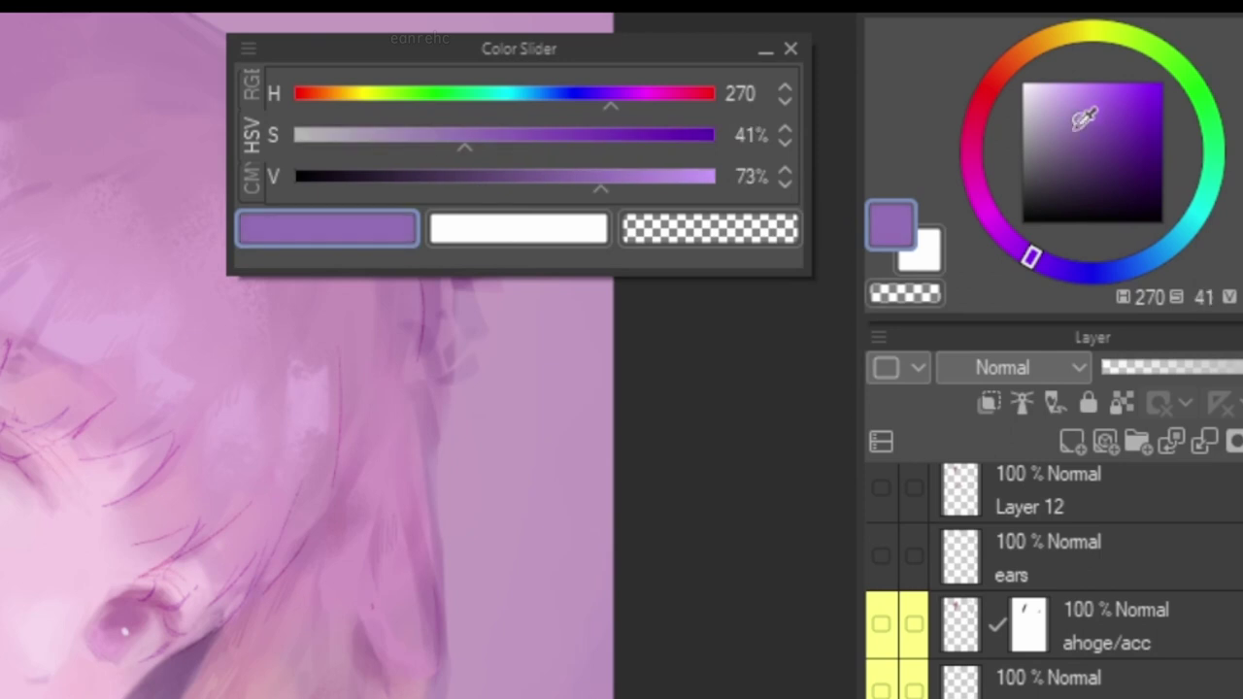
pyautogui.moveTo(468, 148); pyautogui.dragTo(486, 146)
pyautogui.moveTo(578, 180); pyautogui.dragTo(577, 182)
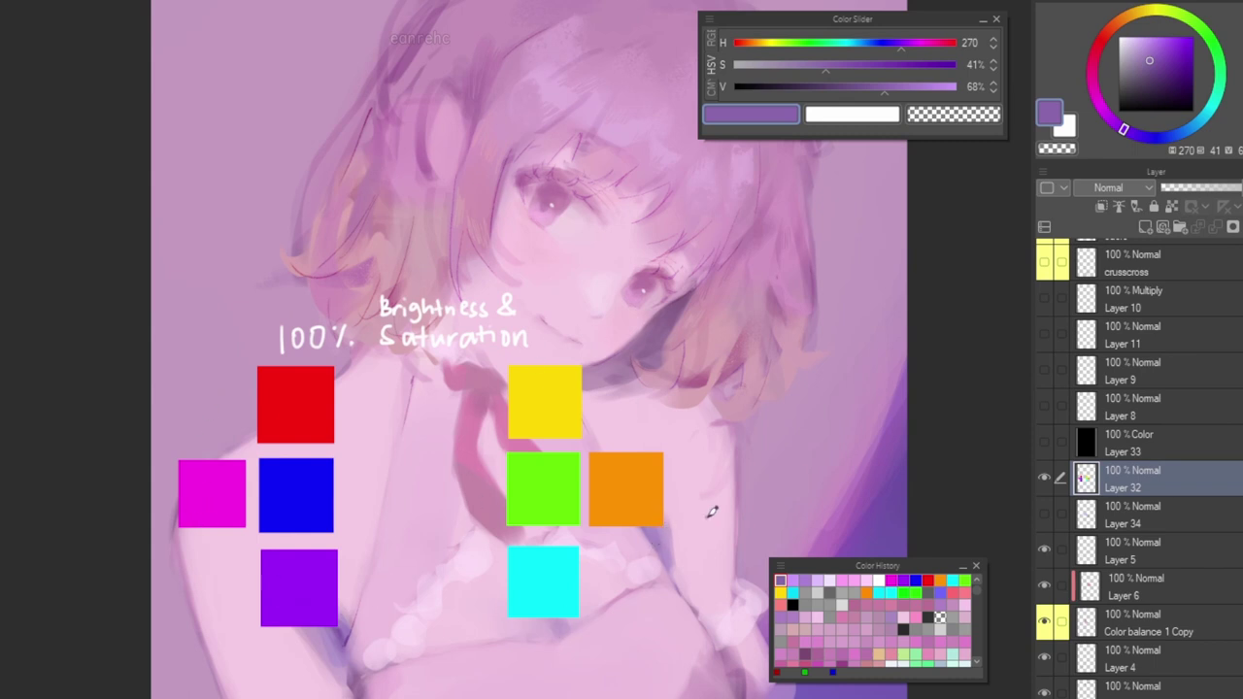
# Sample the cyan and yellow squares' colours.
pyautogui.keyDown('alt'); pyautogui.click(544, 582); pyautogui.keyUp('alt')
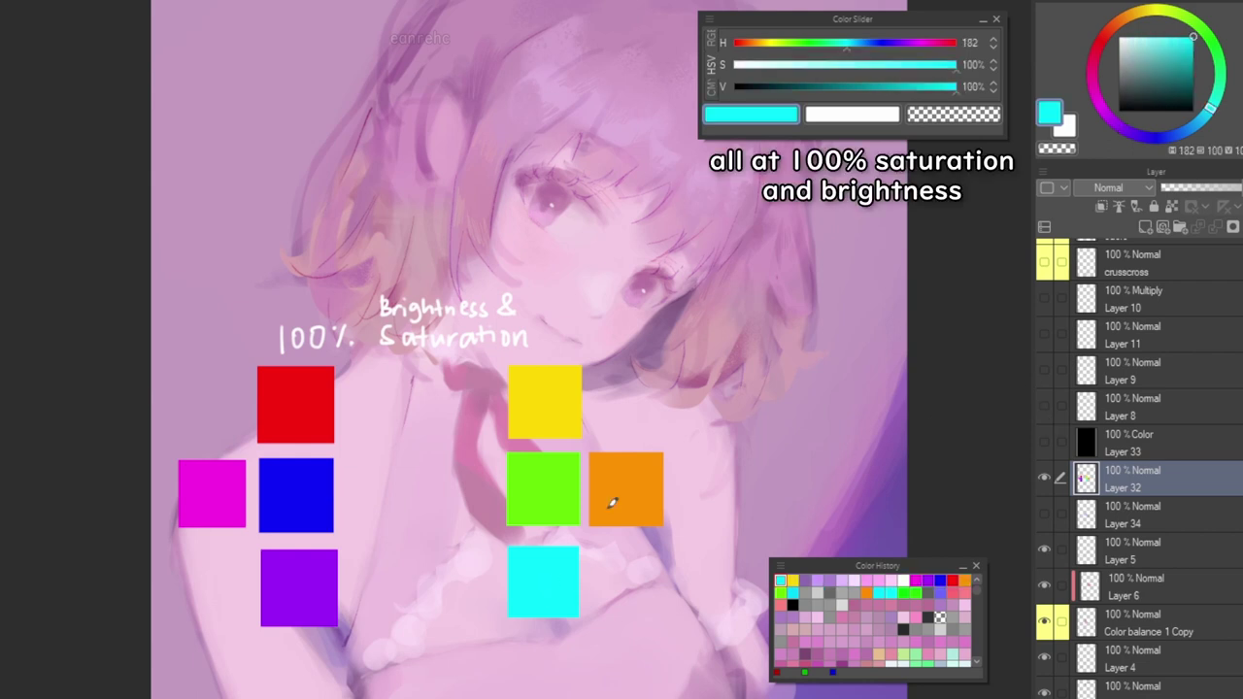
pyautogui.keyDown('alt'); pyautogui.click(546, 401); pyautogui.keyUp('alt')
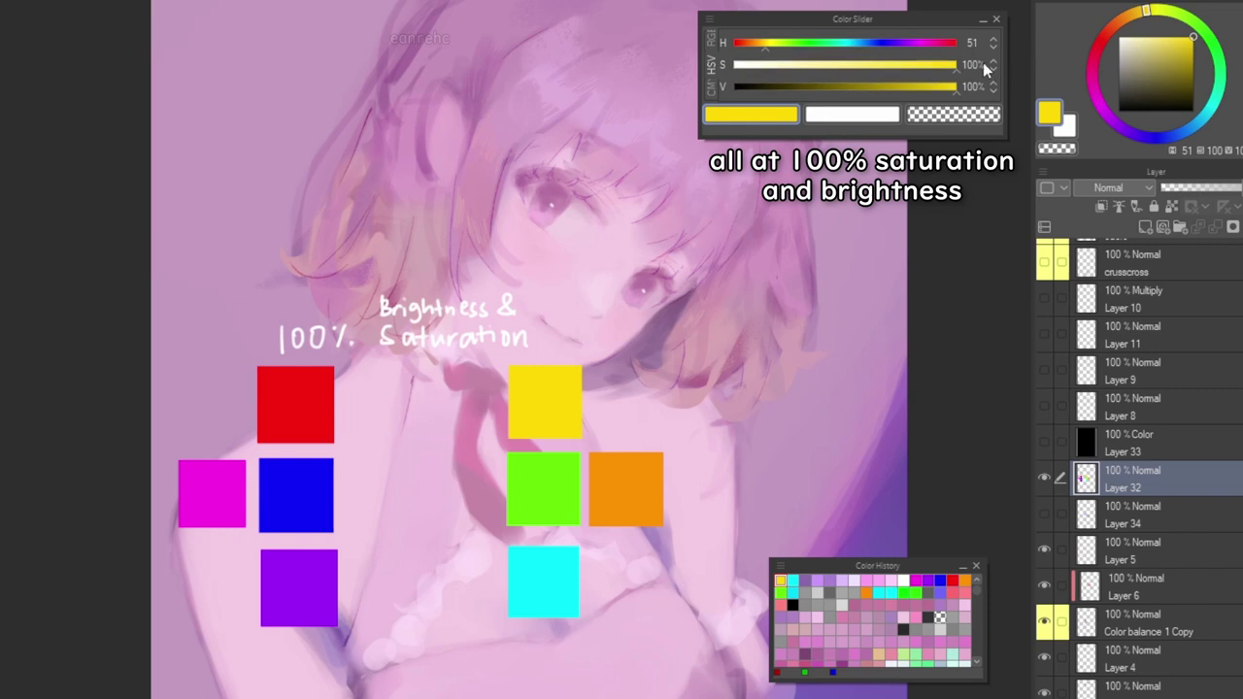
pyautogui.keyDown('alt'); pyautogui.click(546, 582); pyautogui.keyUp('alt')
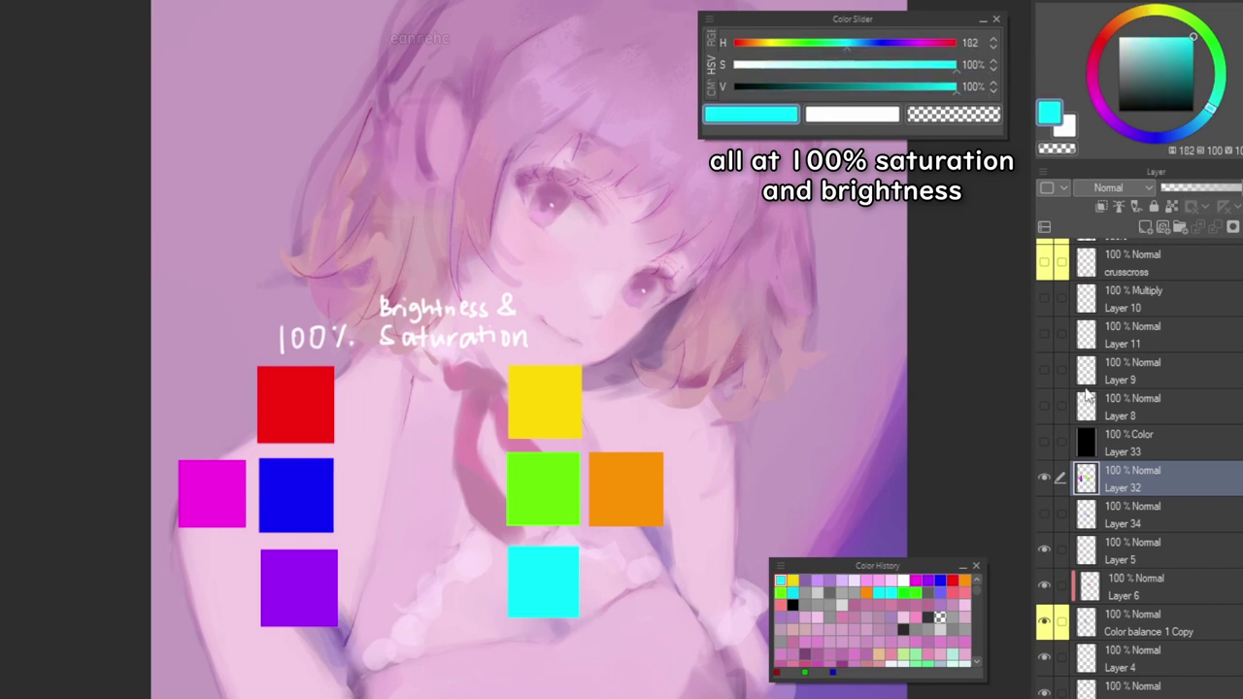
# Compare the squares in grayscale: yellow at 80% value, cyan at 68%, plus green.
pyautogui.click(1045, 448)
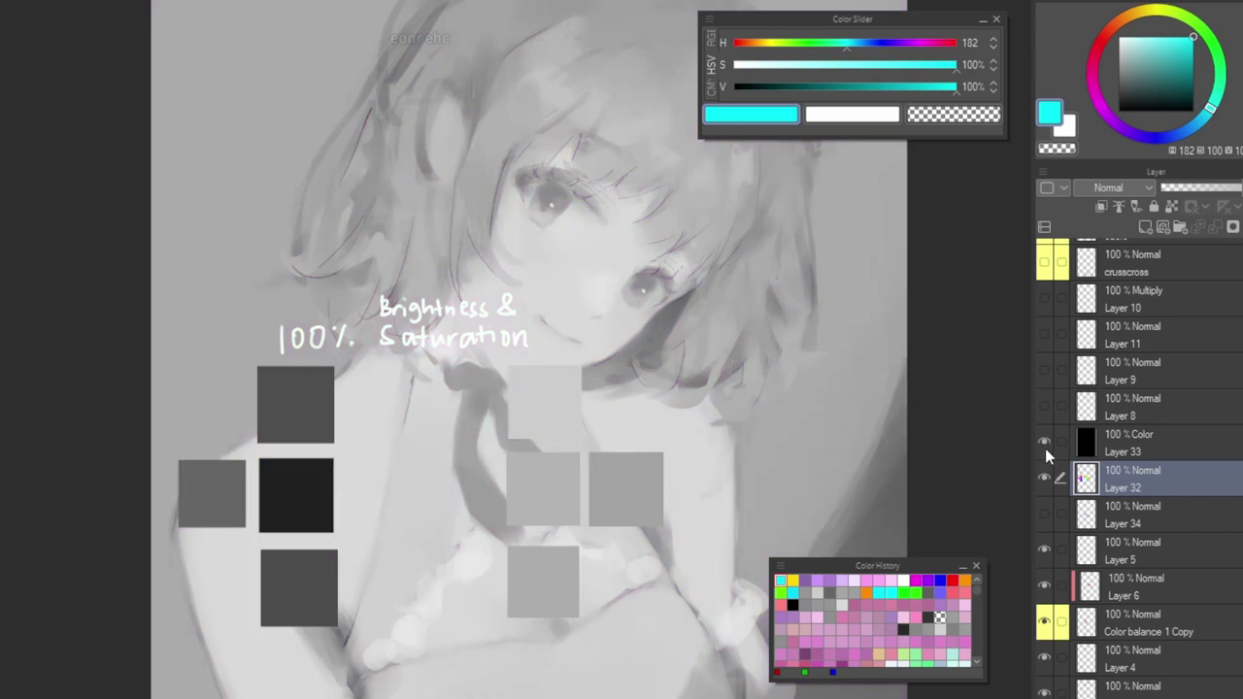
pyautogui.keyDown('alt'); pyautogui.click(556, 408); pyautogui.keyUp('alt')
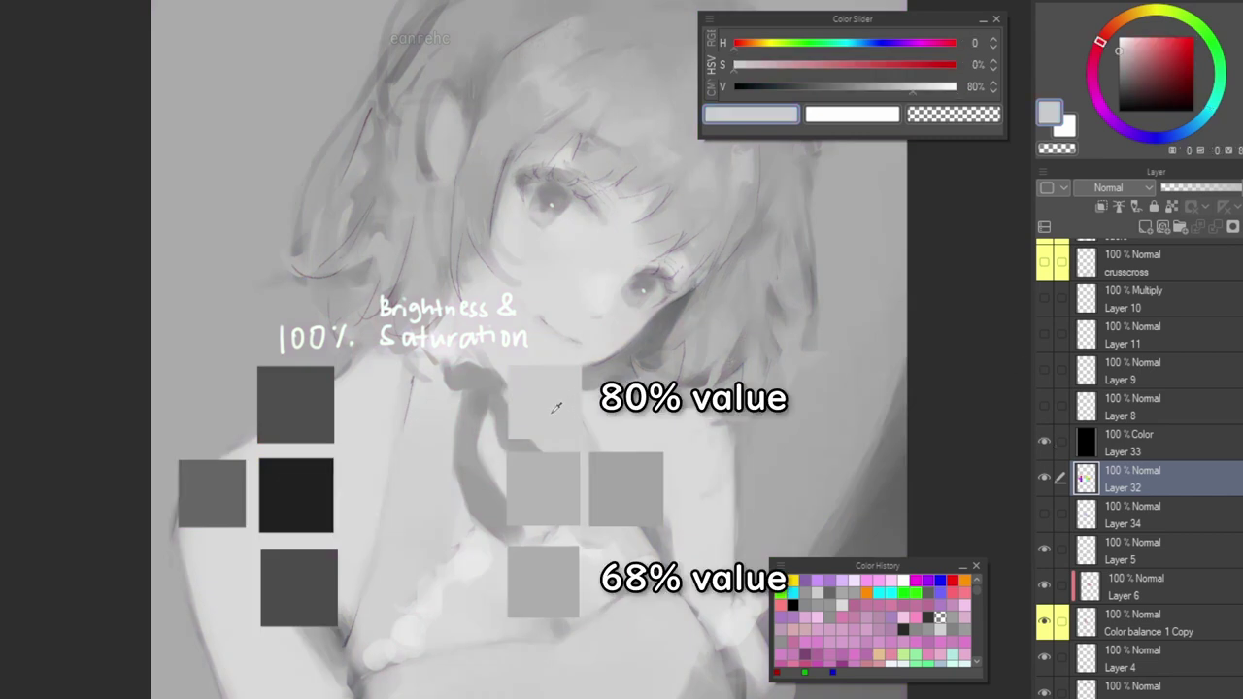
pyautogui.keyDown('alt'); pyautogui.click(550, 589); pyautogui.keyUp('alt')
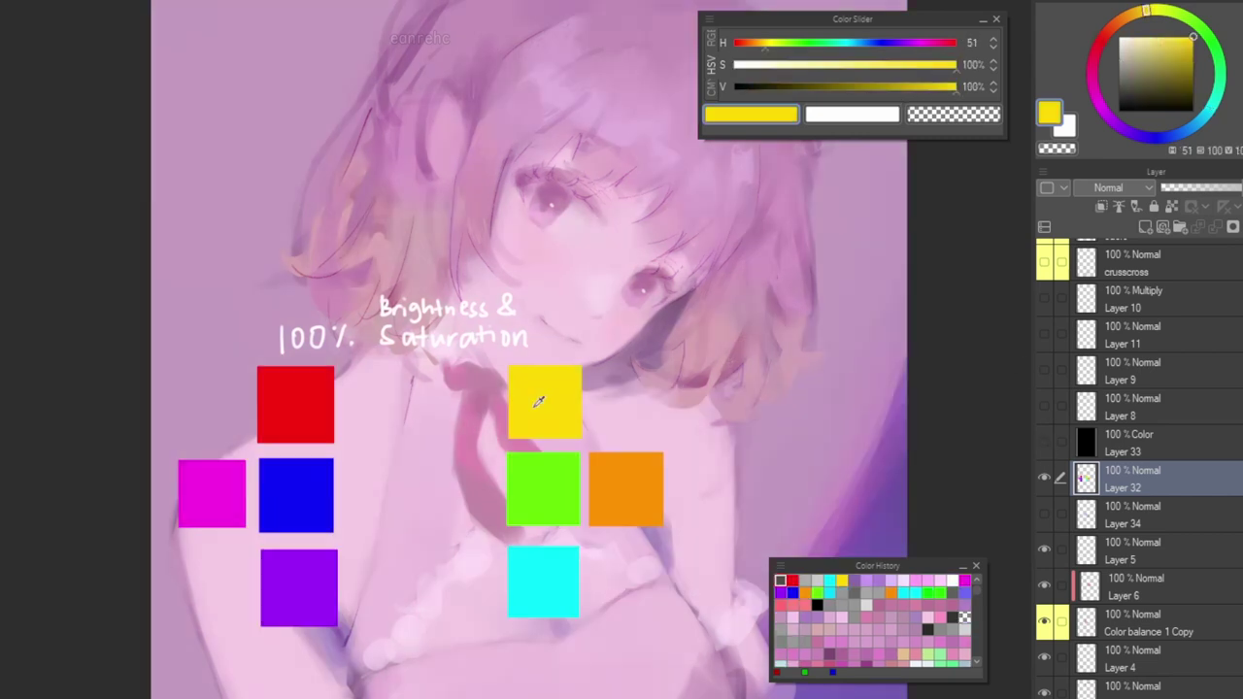
pyautogui.keyDown('alt'); pyautogui.click(558, 498); pyautogui.keyUp('alt')
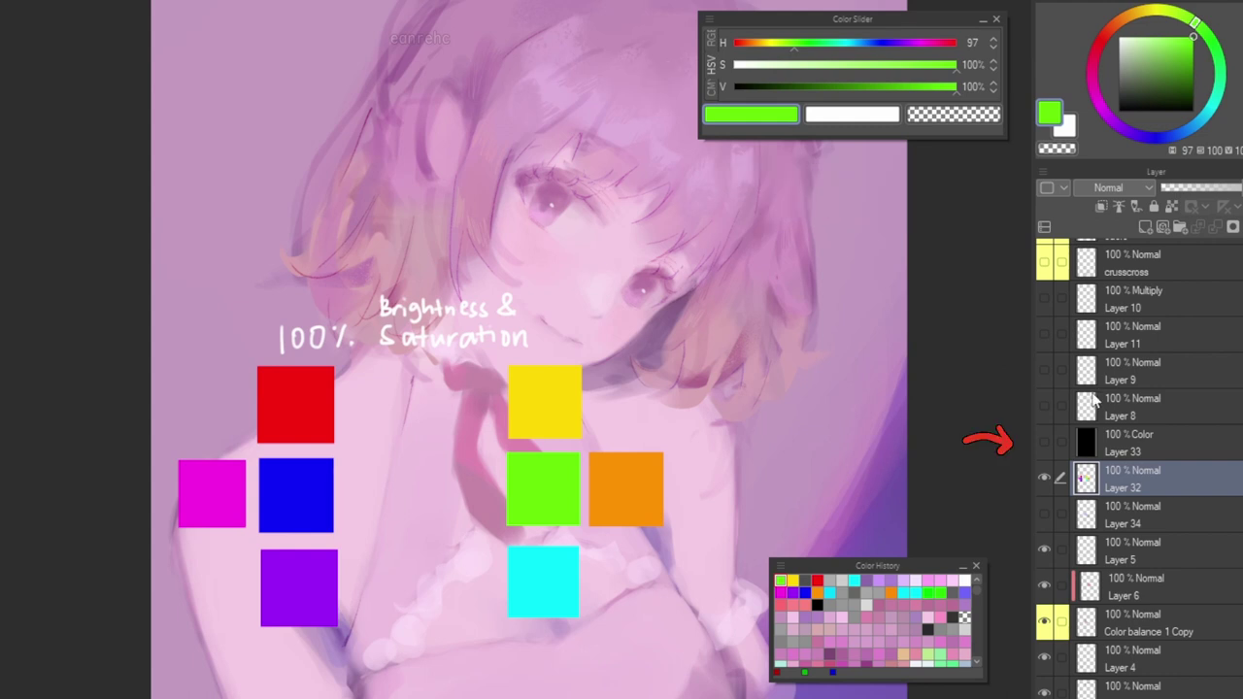
pyautogui.click(1044, 442)
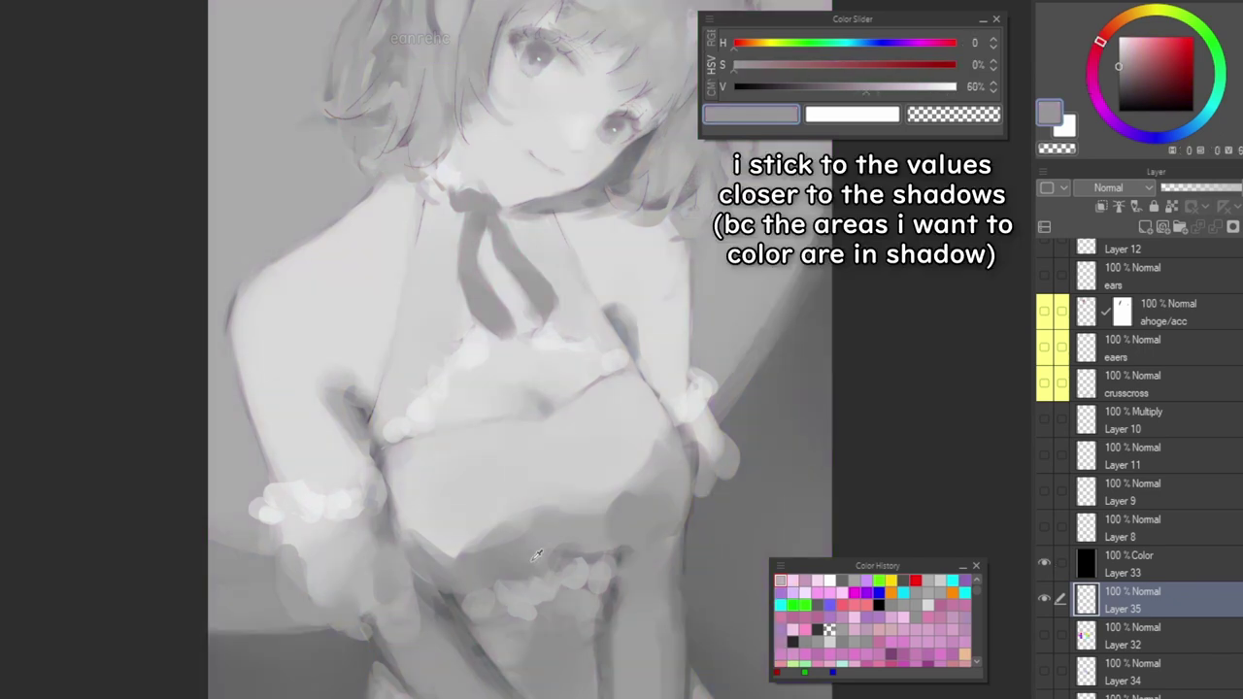
# Draw a 63%-grey line from the swatch box onto the dress, checking values in grayscale.
pyautogui.moveTo(878, 87); pyautogui.dragTo(857, 92)
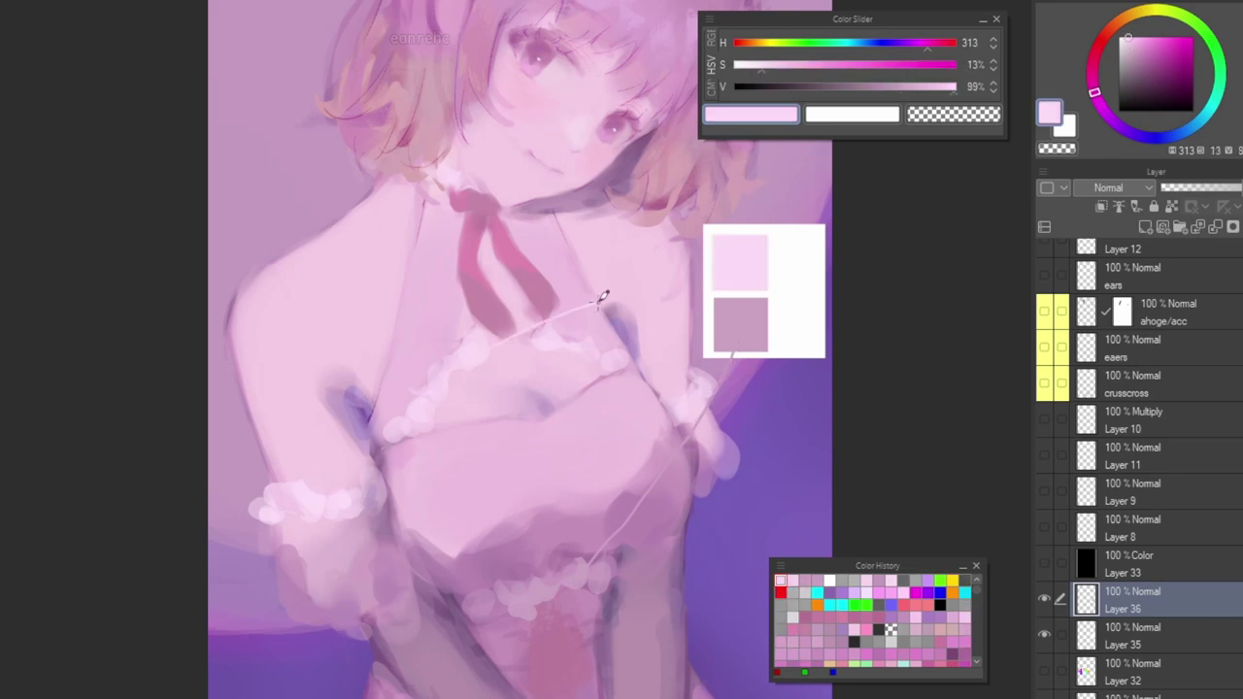
pyautogui.moveTo(602, 297); pyautogui.dragTo(721, 263)
pyautogui.click(1126, 563)
pyautogui.click(1045, 563)
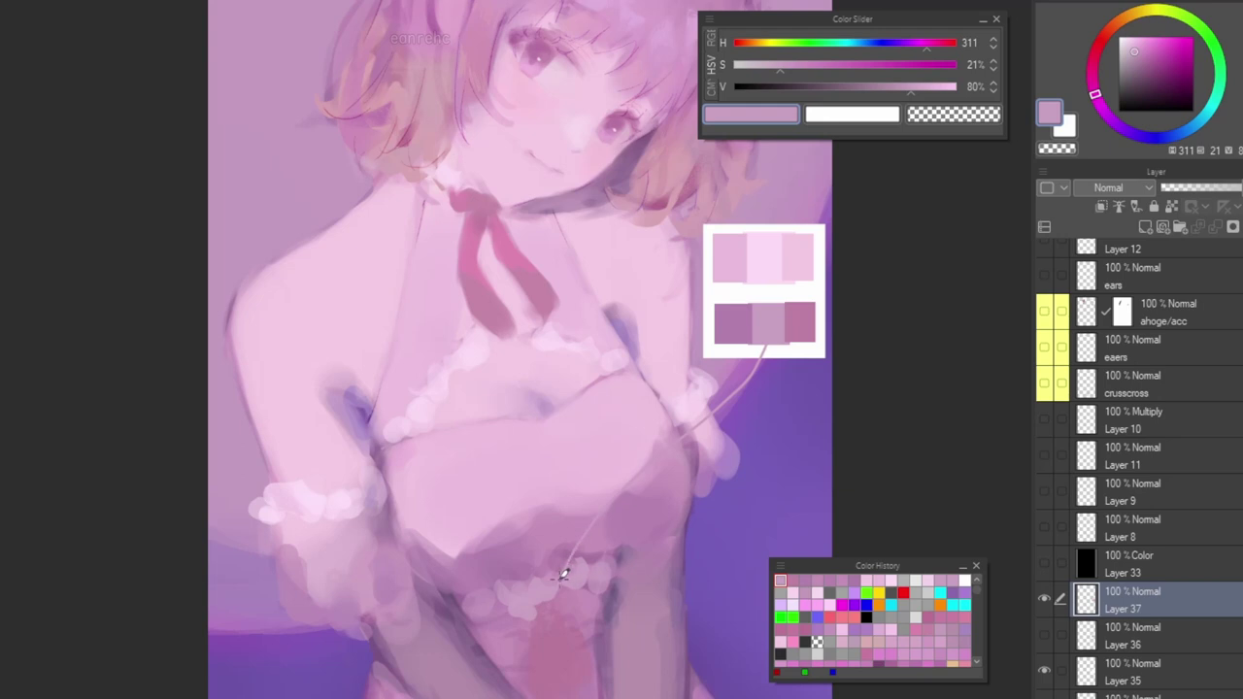
pyautogui.moveTo(637, 318); pyautogui.dragTo(474, 349)
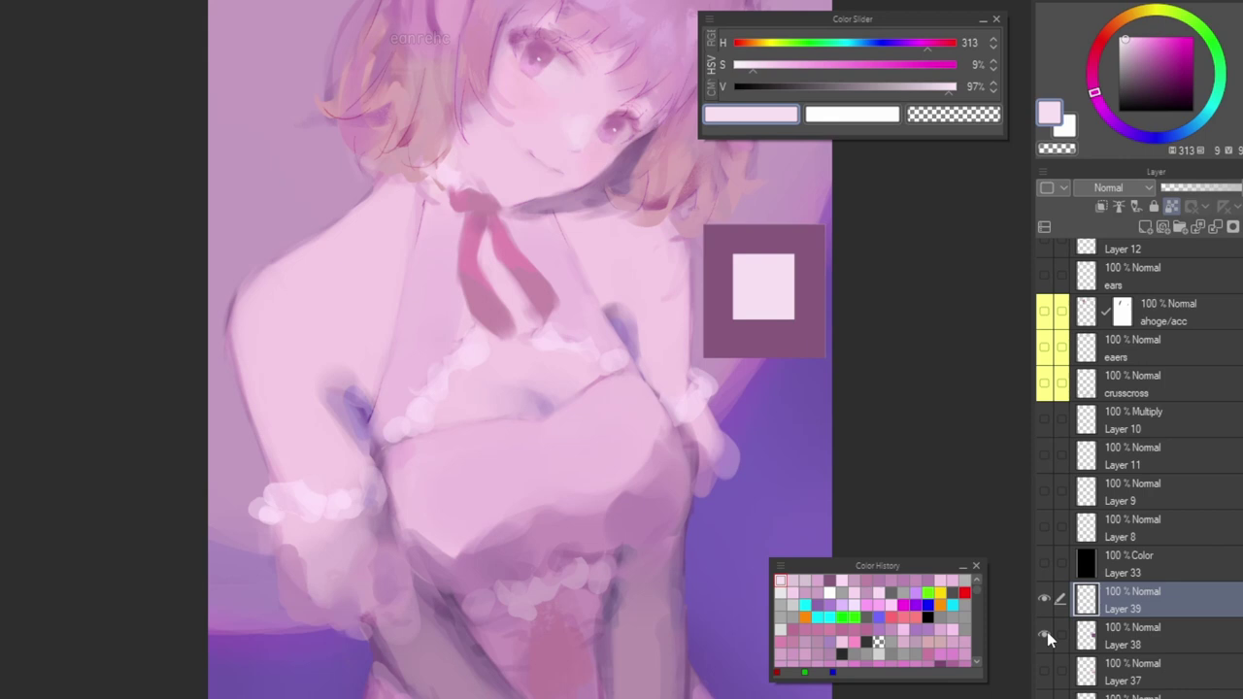
pyautogui.click(1045, 634)
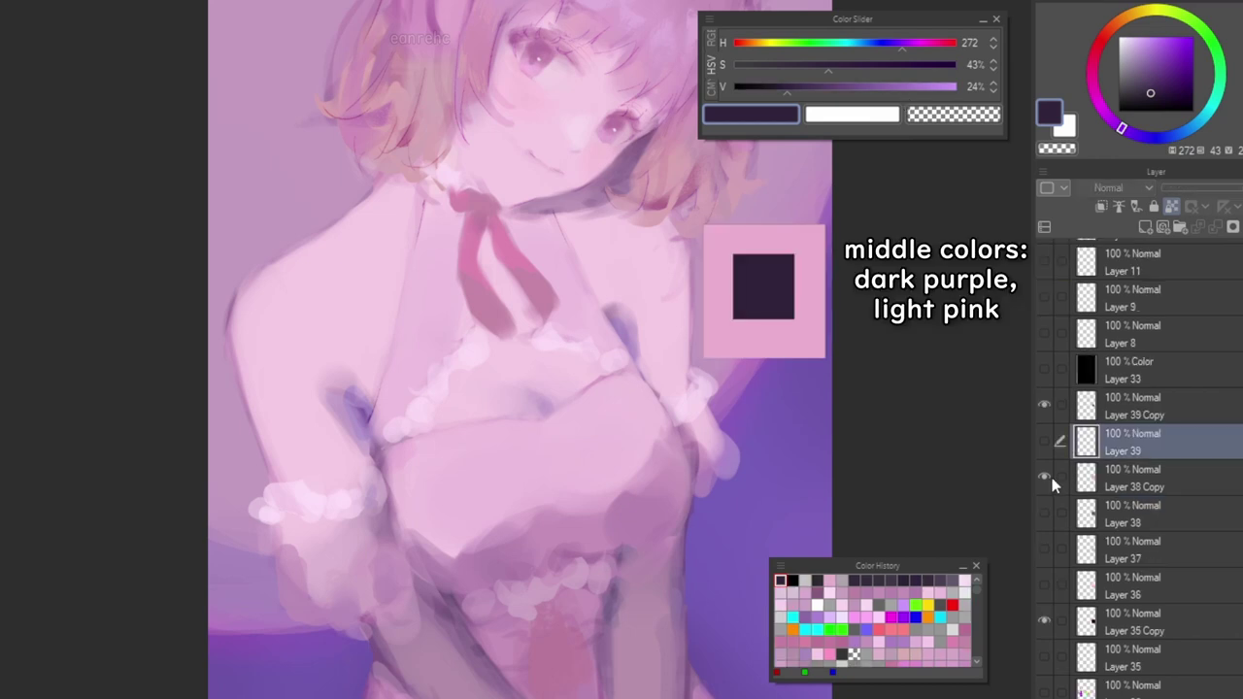
# Hide the purple frame and compare the pink square's and white card's grey values.
pyautogui.click(1058, 481)
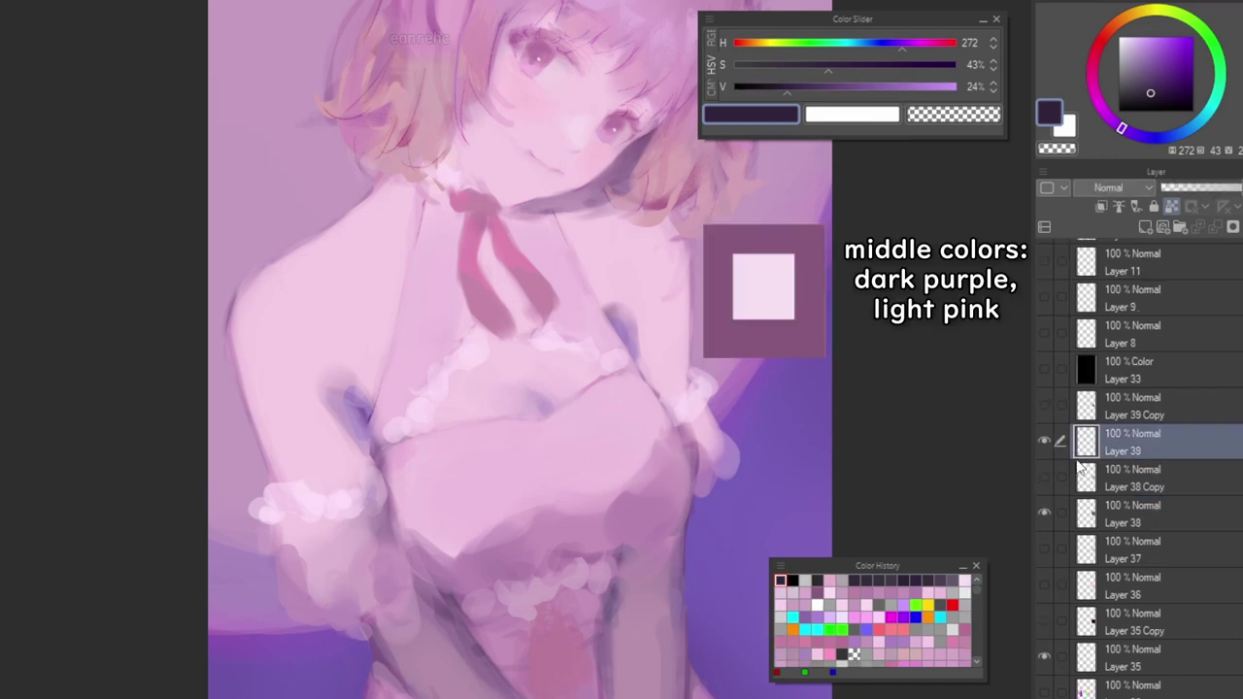
pyautogui.click(1045, 515)
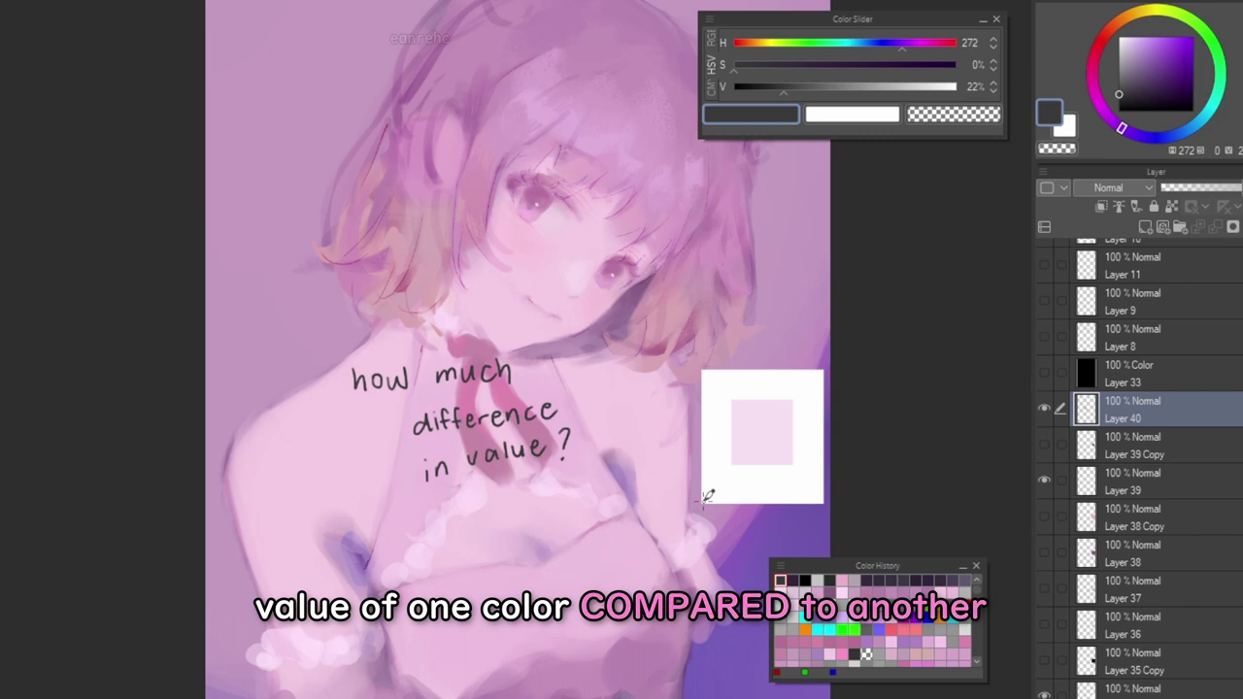
pyautogui.click(1044, 372)
pyautogui.click(755, 415)
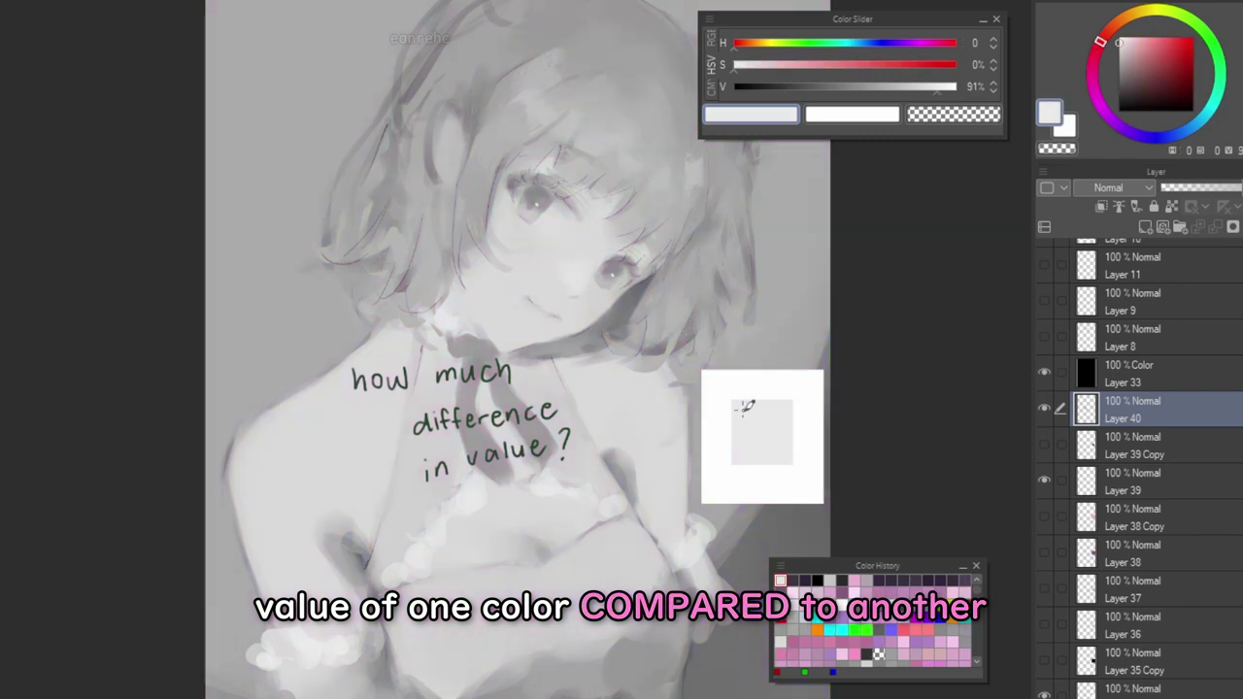
pyautogui.click(719, 438)
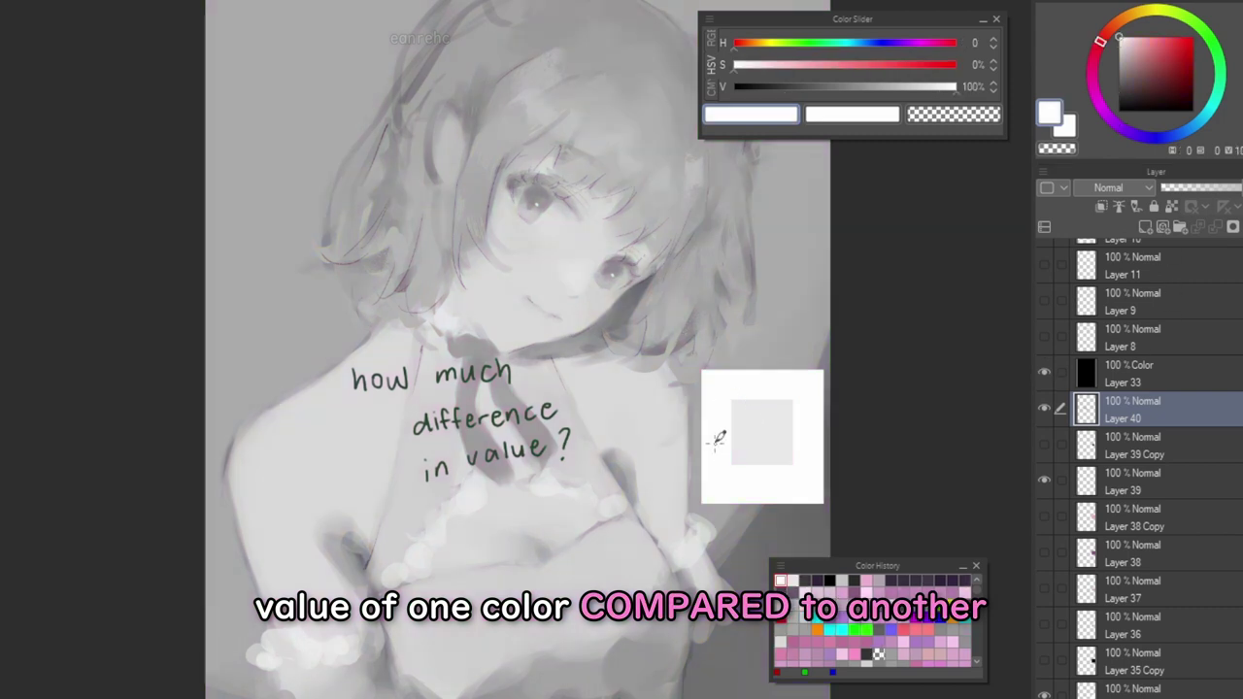
# Handwrite in black that the pale pink swatch still looks white.
pyautogui.press('d')
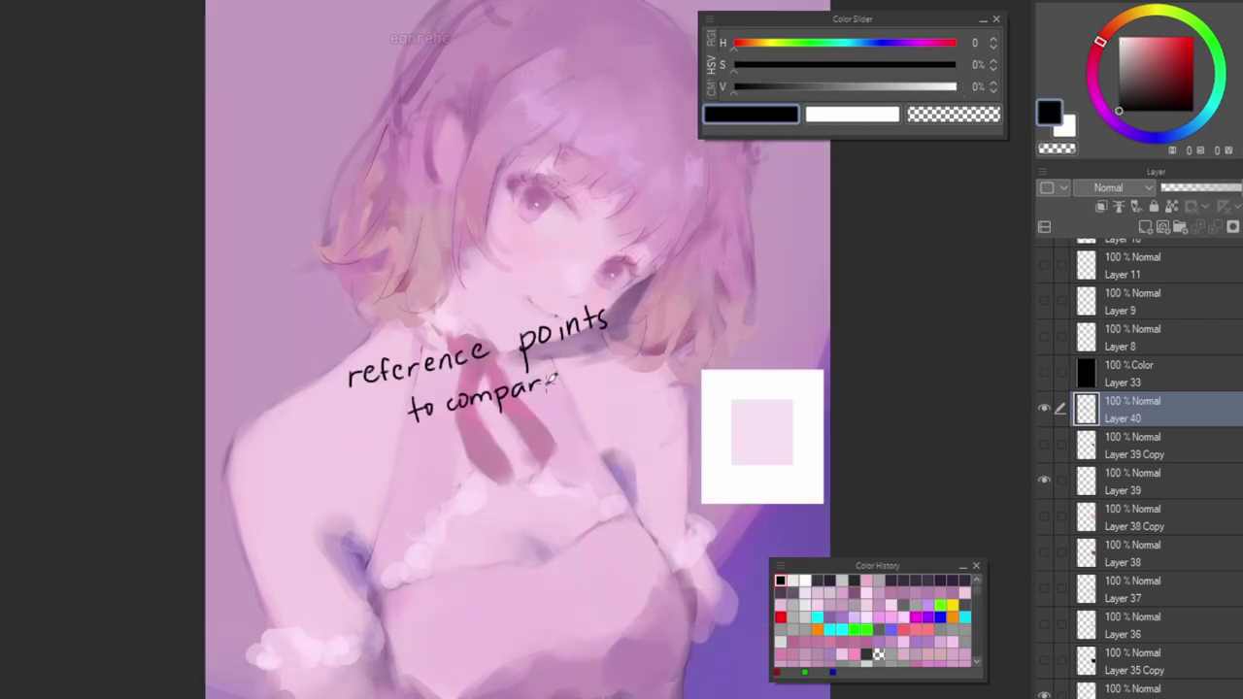
pyautogui.moveTo(558, 378)
pyautogui.mouseDown()
pyautogui.moveTo(602, 355)
pyautogui.moveTo(621, 361)
pyautogui.moveTo(639, 340)
pyautogui.mouseUp()
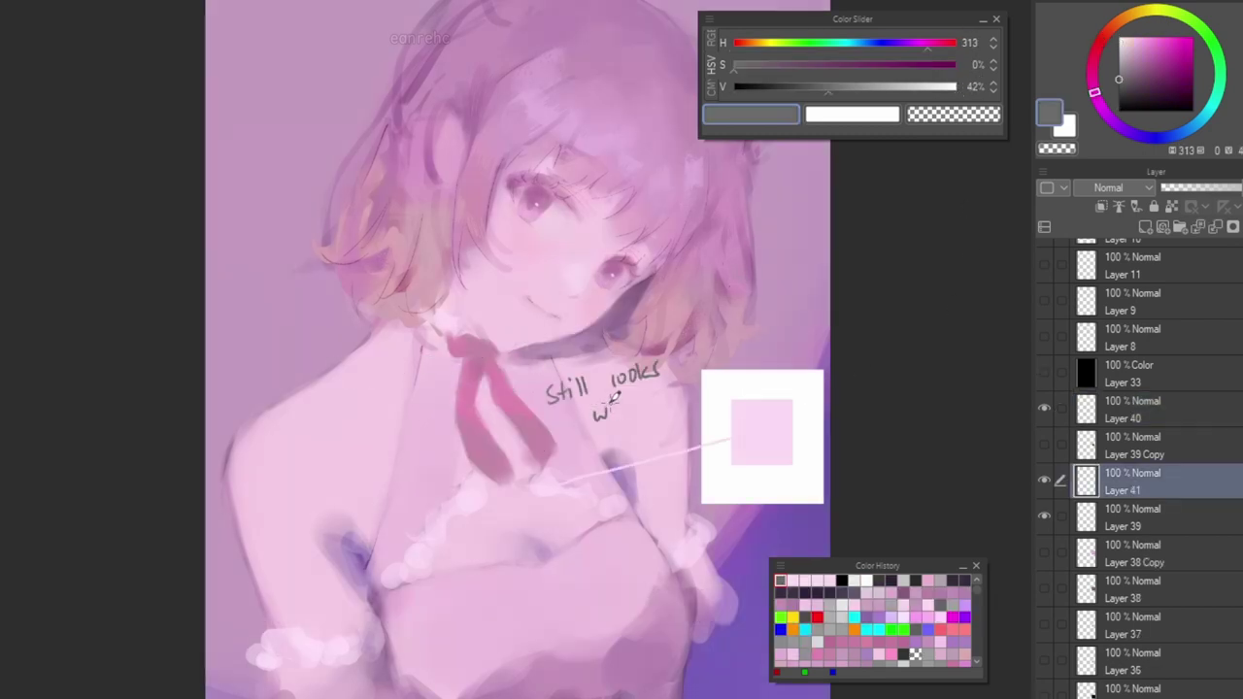
pyautogui.moveTo(618, 400); pyautogui.dragTo(656, 408)
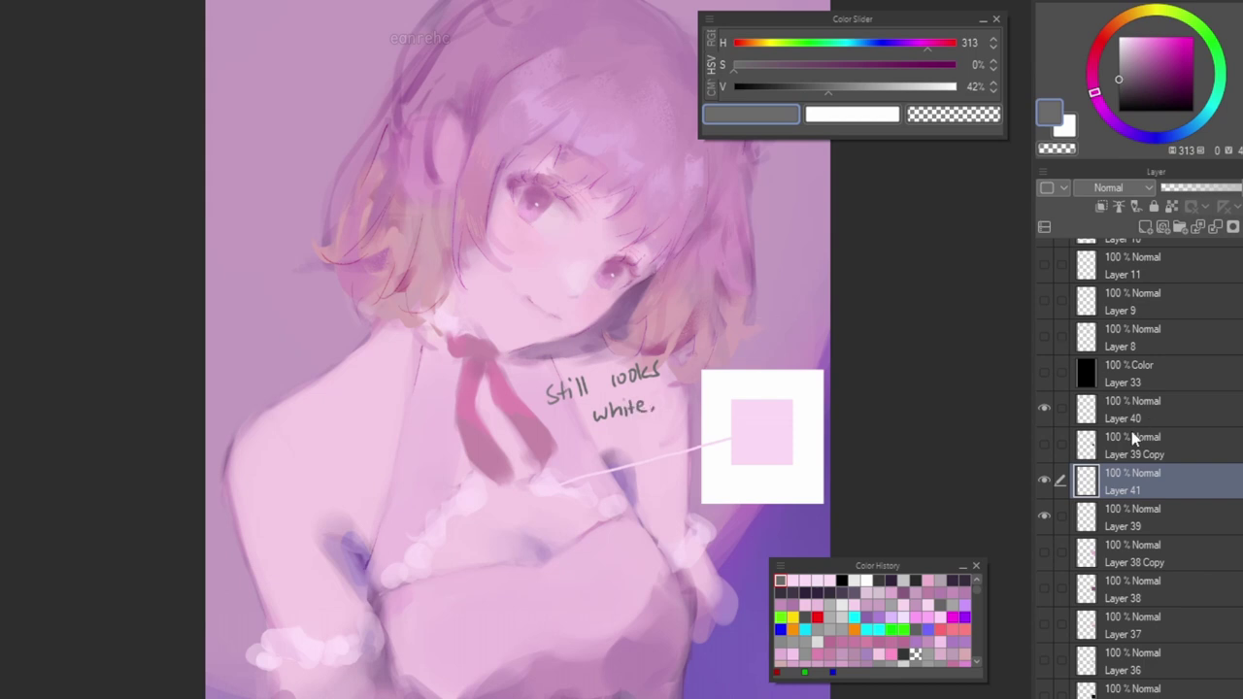
# Paint white strokes on the chest.
pyautogui.click(1119, 37)
pyautogui.moveTo(451, 496)
pyautogui.mouseDown()
pyautogui.moveTo(439, 546)
pyautogui.moveTo(398, 558)
pyautogui.moveTo(417, 561)
pyautogui.moveTo(472, 488)
pyautogui.moveTo(515, 502)
pyautogui.moveTo(503, 497)
pyautogui.moveTo(527, 477)
pyautogui.mouseUp()
pyautogui.scroll(-2, 527, 476)
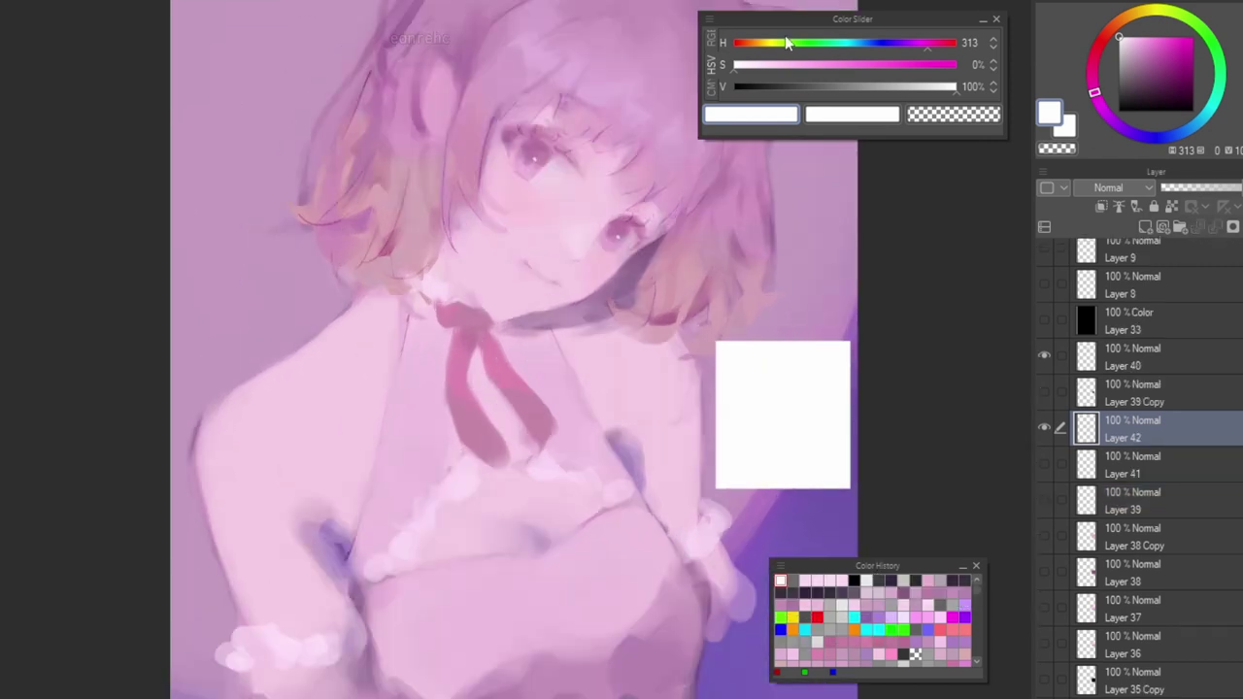
# Fill a square with a pink sampled from the painting and link it to the chin.
pyautogui.moveTo(843, 56); pyautogui.dragTo(865, 43)
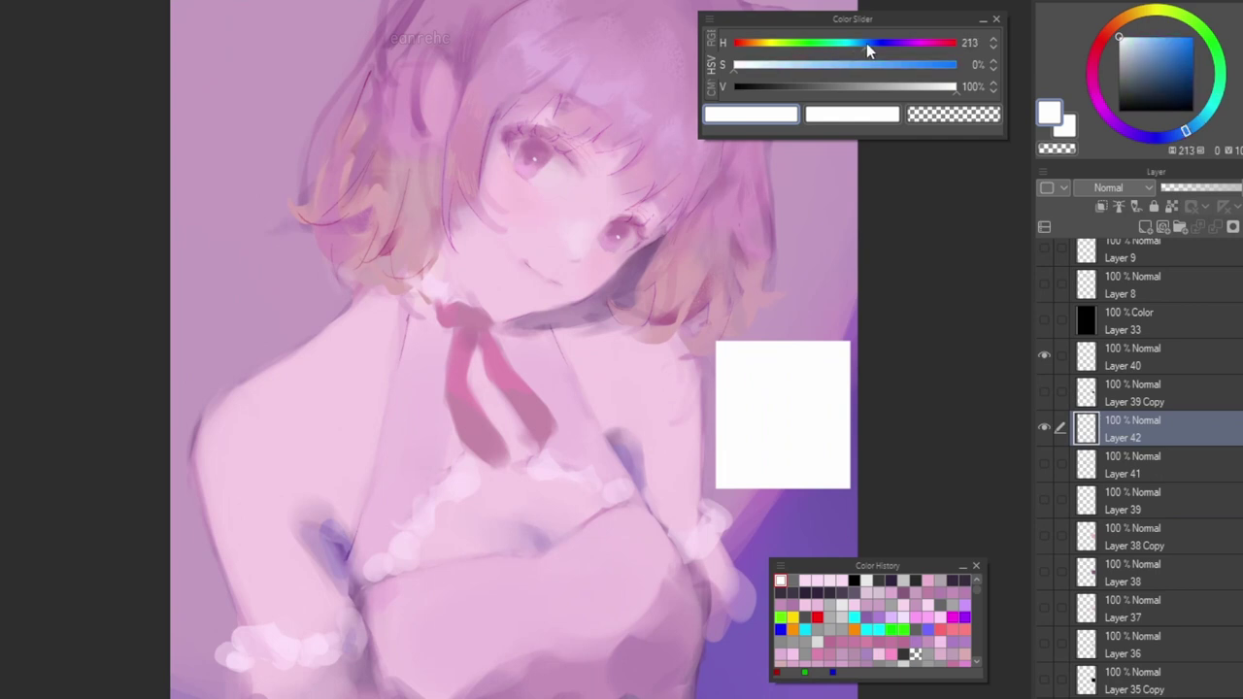
pyautogui.keyDown('alt'); pyautogui.click(376, 199); pyautogui.keyUp('alt')
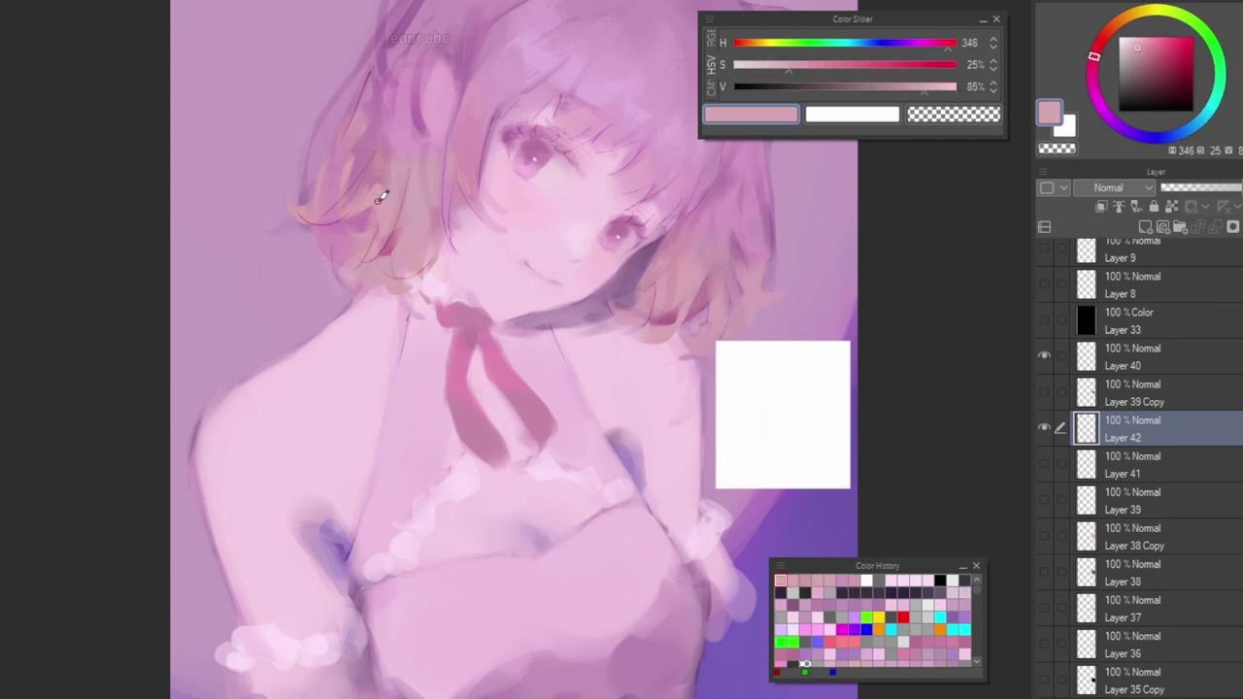
pyautogui.moveTo(729, 356); pyautogui.dragTo(783, 410)
pyautogui.click(851, 440)
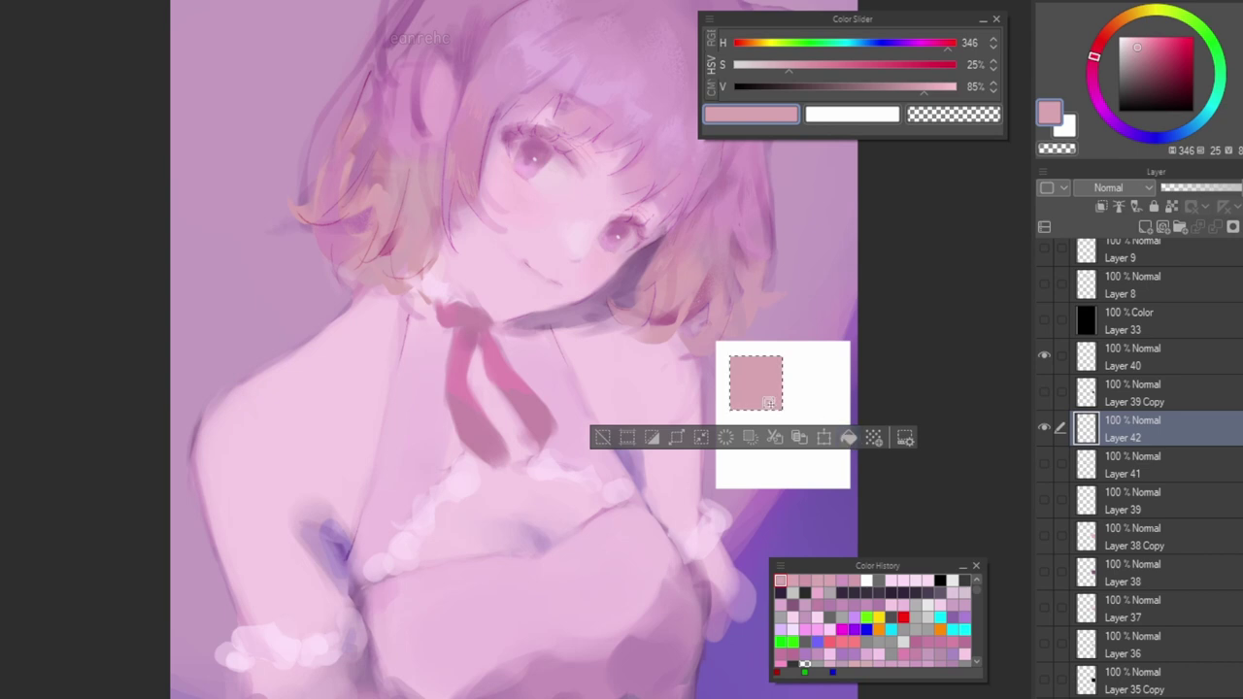
pyautogui.click(602, 438)
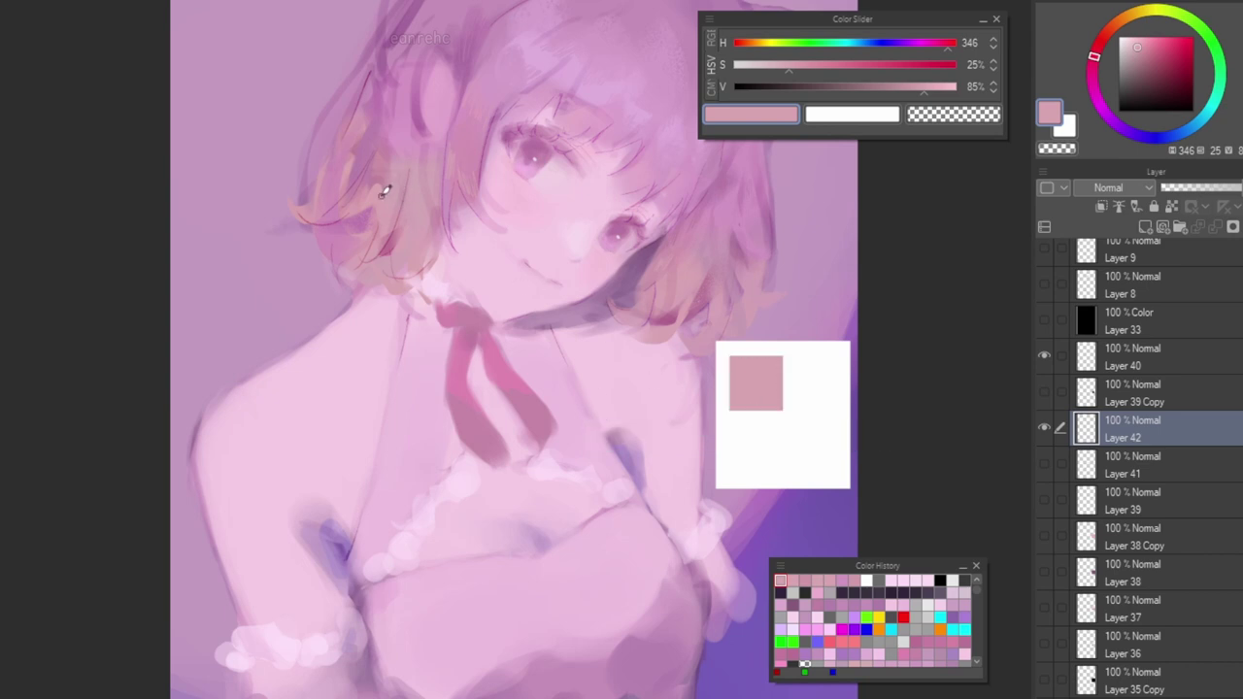
pyautogui.moveTo(427, 249)
pyautogui.mouseDown()
pyautogui.moveTo(487, 287)
pyautogui.moveTo(747, 379)
pyautogui.mouseUp()
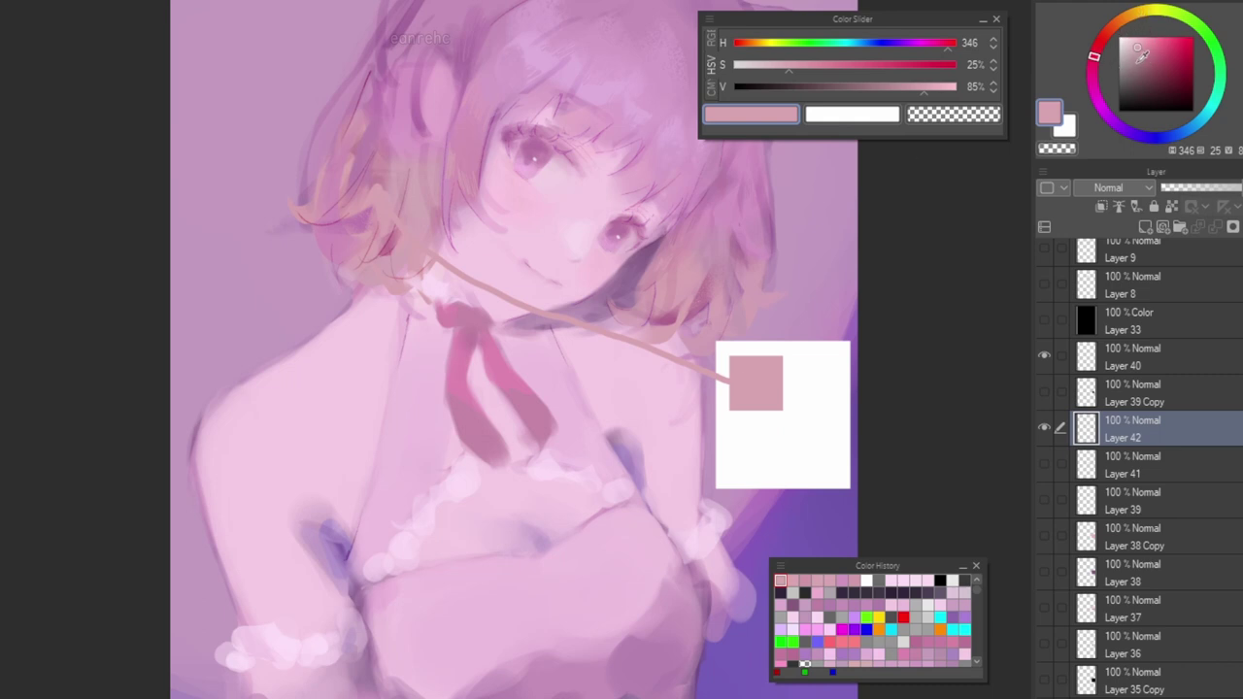
# Handwrite in dark grey the desaturation note about pink, with a question mark by the orange swatch.
pyautogui.click(1119, 83)
pyautogui.moveTo(350, 399)
pyautogui.mouseDown()
pyautogui.moveTo(370, 424)
pyautogui.moveTo(513, 382)
pyautogui.moveTo(518, 396)
pyautogui.moveTo(536, 377)
pyautogui.moveTo(574, 377)
pyautogui.moveTo(579, 355)
pyautogui.moveTo(656, 420)
pyautogui.moveTo(717, 431)
pyautogui.mouseUp()
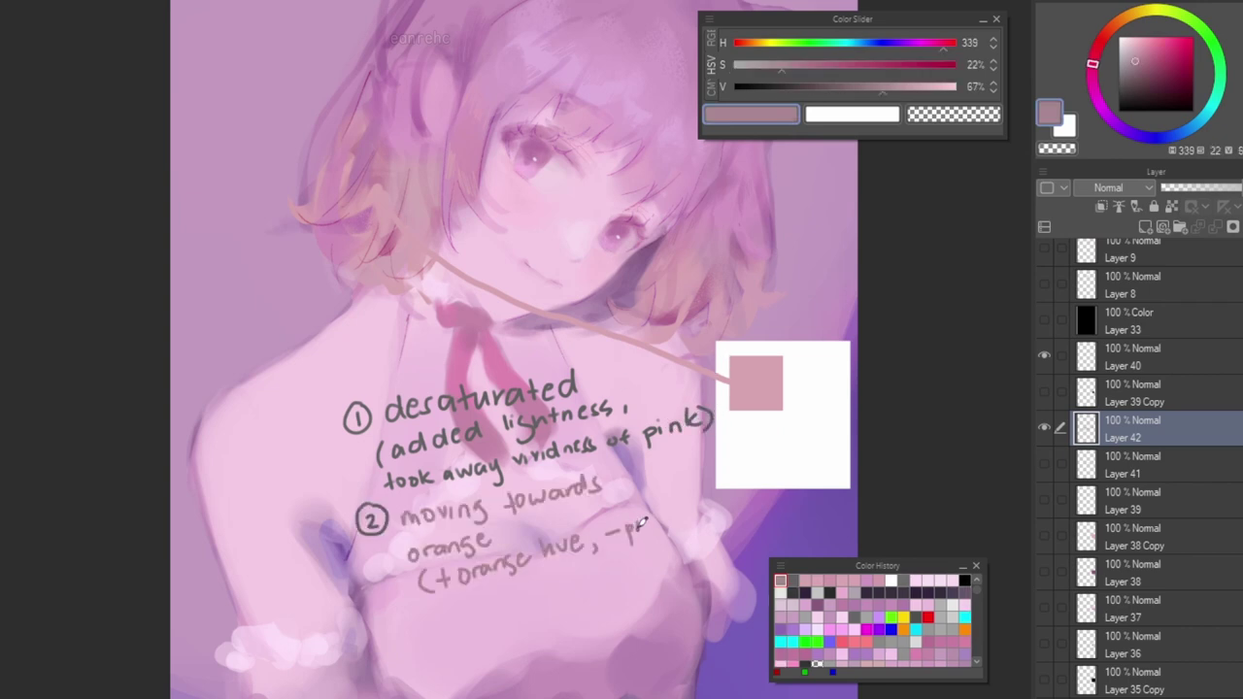
pyautogui.moveTo(656, 519); pyautogui.dragTo(748, 498)
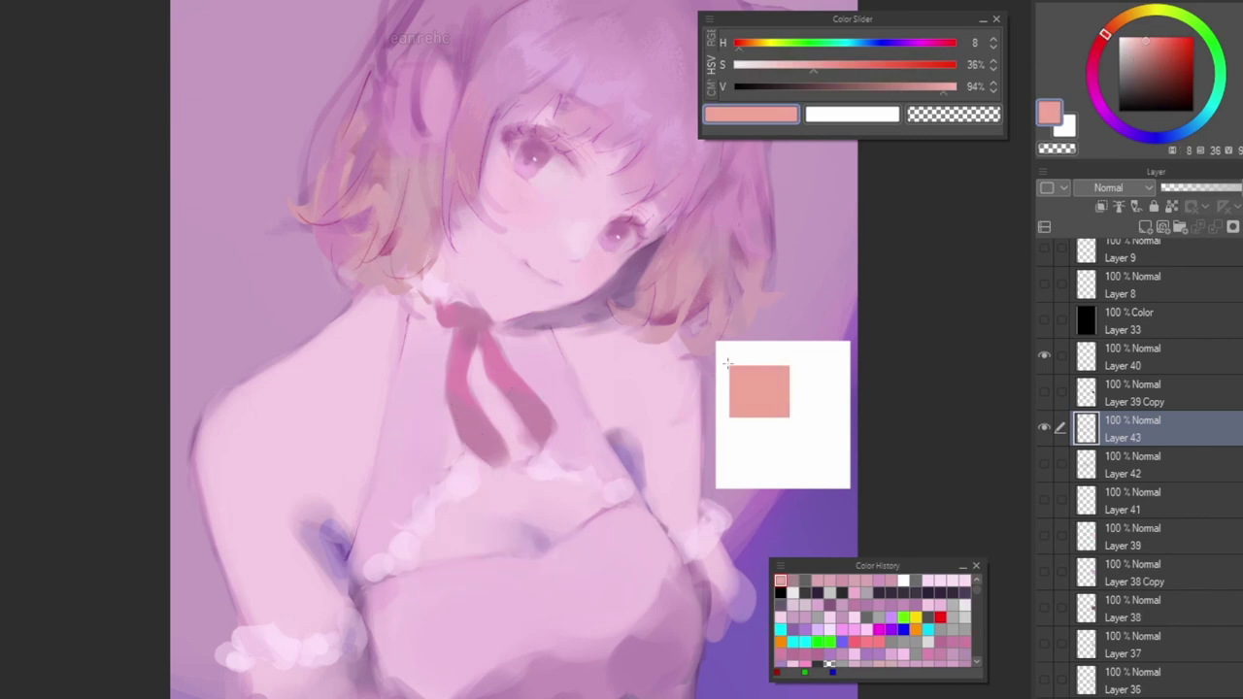
pyautogui.moveTo(814, 369); pyautogui.dragTo(820, 392)
# Paint orange strokes into the hair.
pyautogui.moveTo(350, 184)
pyautogui.mouseDown()
pyautogui.moveTo(375, 207)
pyautogui.moveTo(402, 139)
pyautogui.mouseUp()
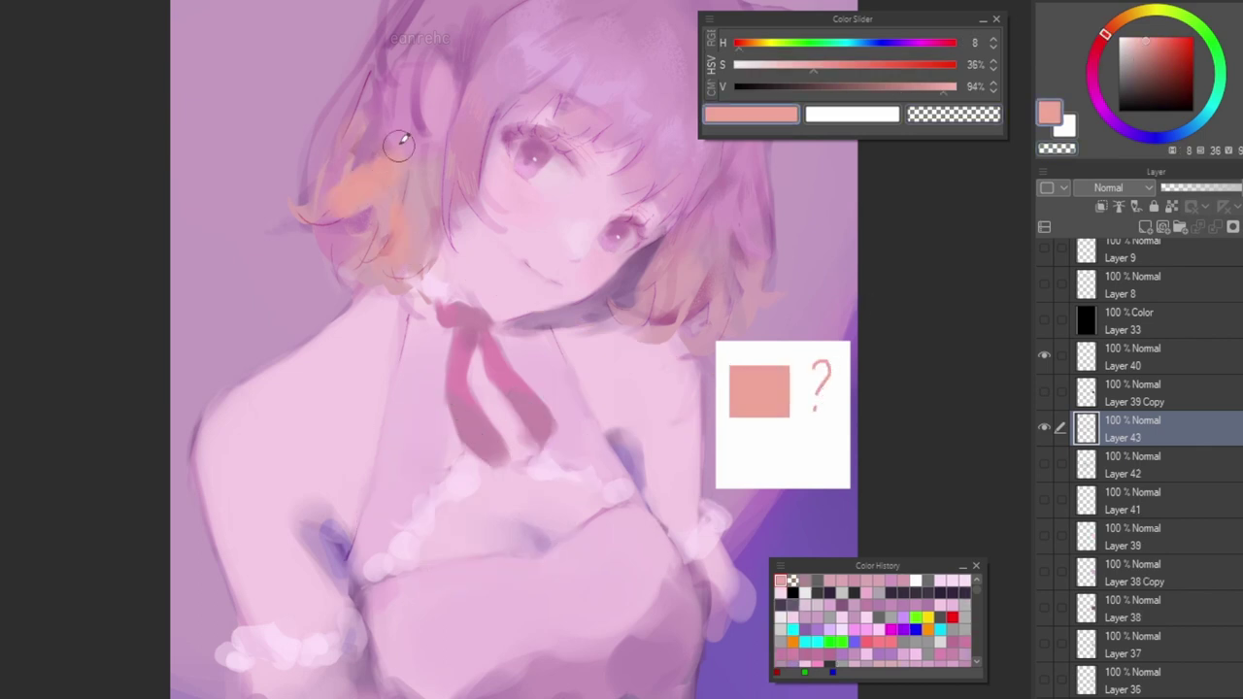
pyautogui.moveTo(670, 292)
pyautogui.mouseDown()
pyautogui.moveTo(699, 263)
pyautogui.moveTo(801, 262)
pyautogui.mouseUp()
pyautogui.scroll(-3, 801, 262)
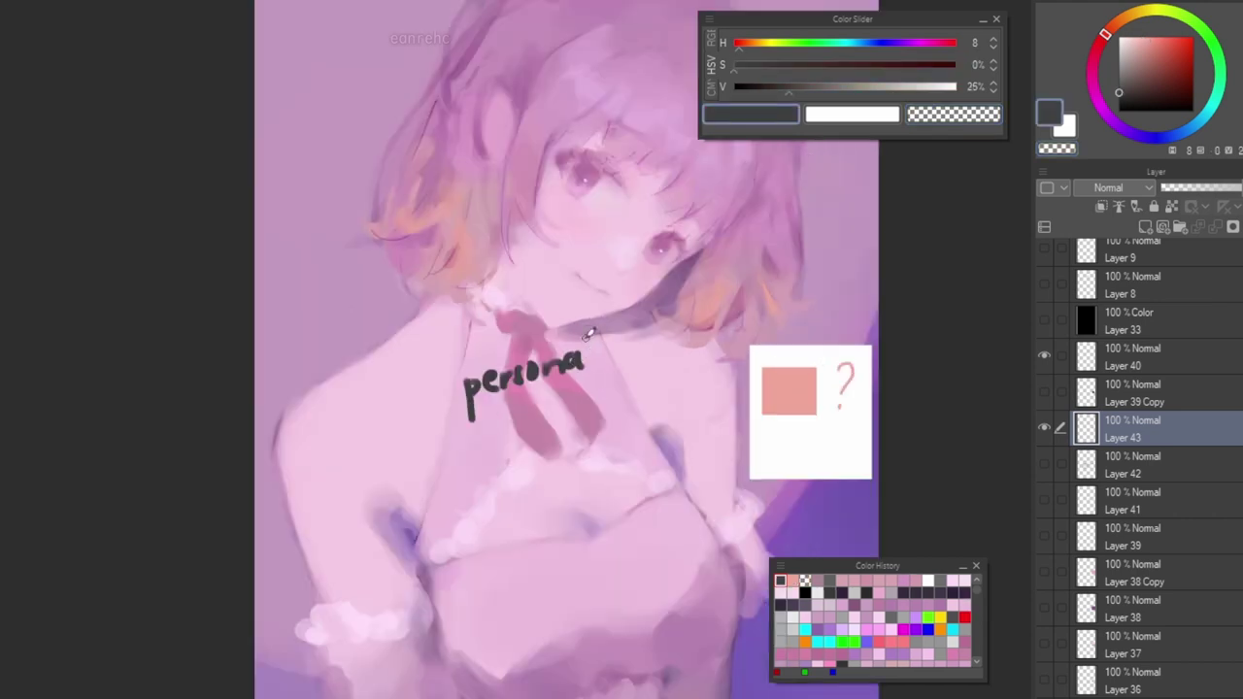
# Write 'personal taste!' and the underlined note 'always consider value'.
pyautogui.moveTo(588, 328); pyautogui.dragTo(587, 367)
pyautogui.moveTo(489, 423)
pyautogui.mouseDown()
pyautogui.moveTo(532, 411)
pyautogui.moveTo(551, 427)
pyautogui.moveTo(601, 398)
pyautogui.mouseUp()
pyautogui.click(600, 413)
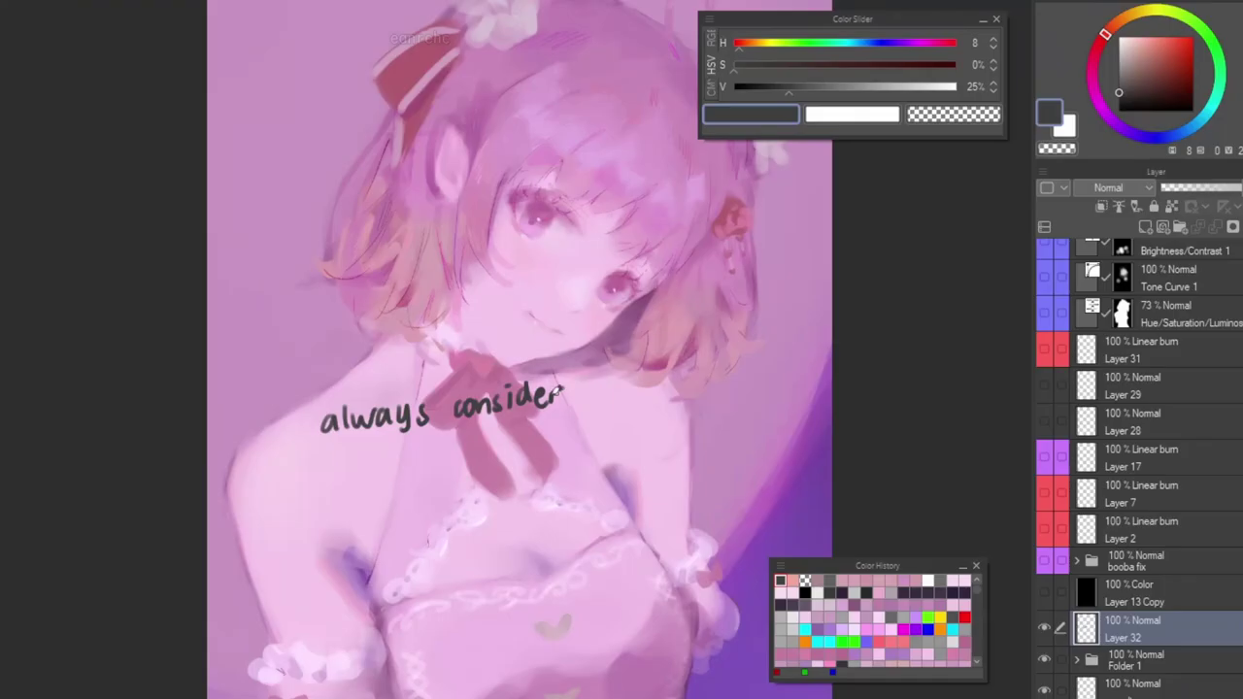
pyautogui.moveTo(418, 452)
pyautogui.mouseDown()
pyautogui.moveTo(509, 438)
pyautogui.moveTo(491, 431)
pyautogui.moveTo(460, 479)
pyautogui.moveTo(505, 465)
pyautogui.mouseUp()
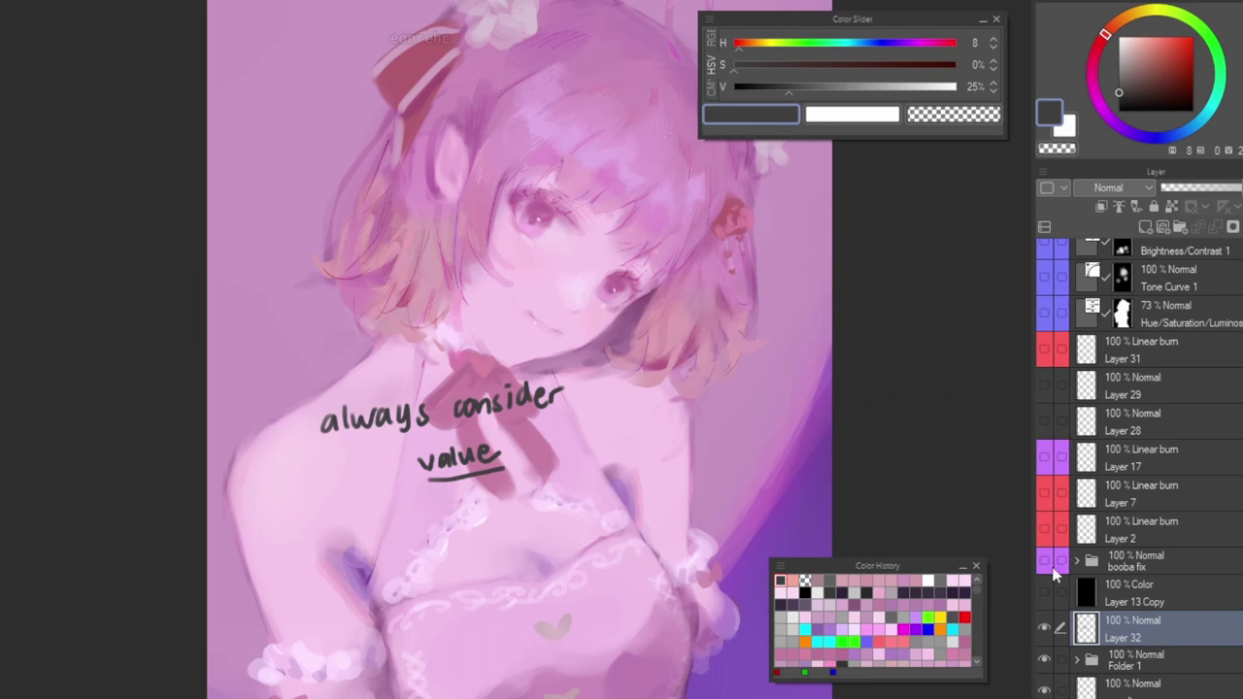
# Preview in grayscale, finish the +saturation label, and add a darker -value swatch.
pyautogui.click(1045, 592)
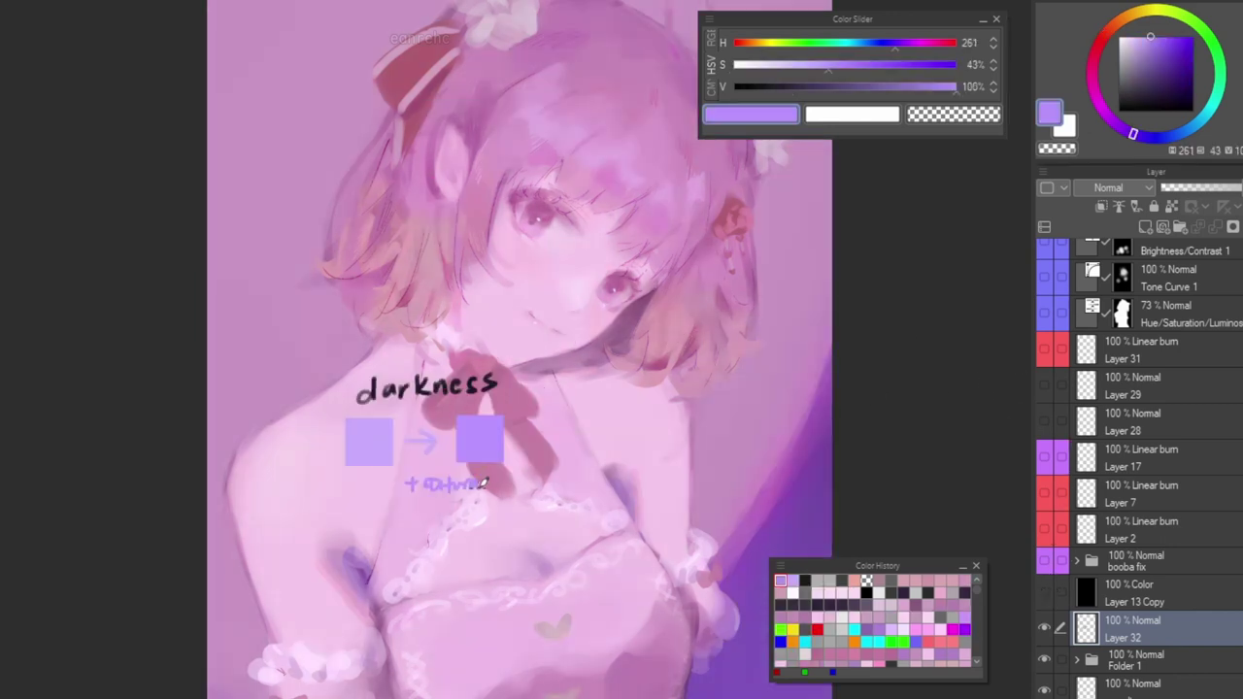
pyautogui.moveTo(505, 473); pyautogui.dragTo(534, 485)
pyautogui.moveTo(549, 407)
pyautogui.mouseDown()
pyautogui.moveTo(549, 452)
pyautogui.moveTo(619, 461)
pyautogui.moveTo(623, 478)
pyautogui.mouseUp()
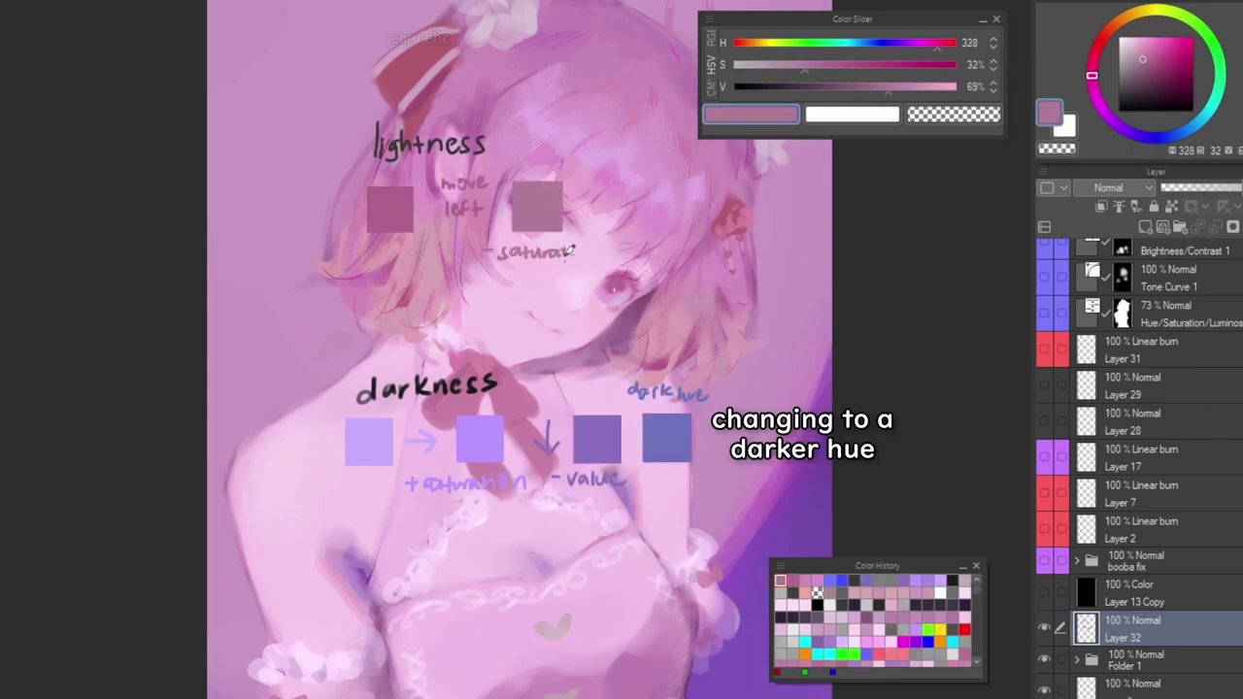
# Annotate the lightness chart's -saturation and +value swatches and mark the combo swatches.
pyautogui.moveTo(563, 250); pyautogui.dragTo(595, 250)
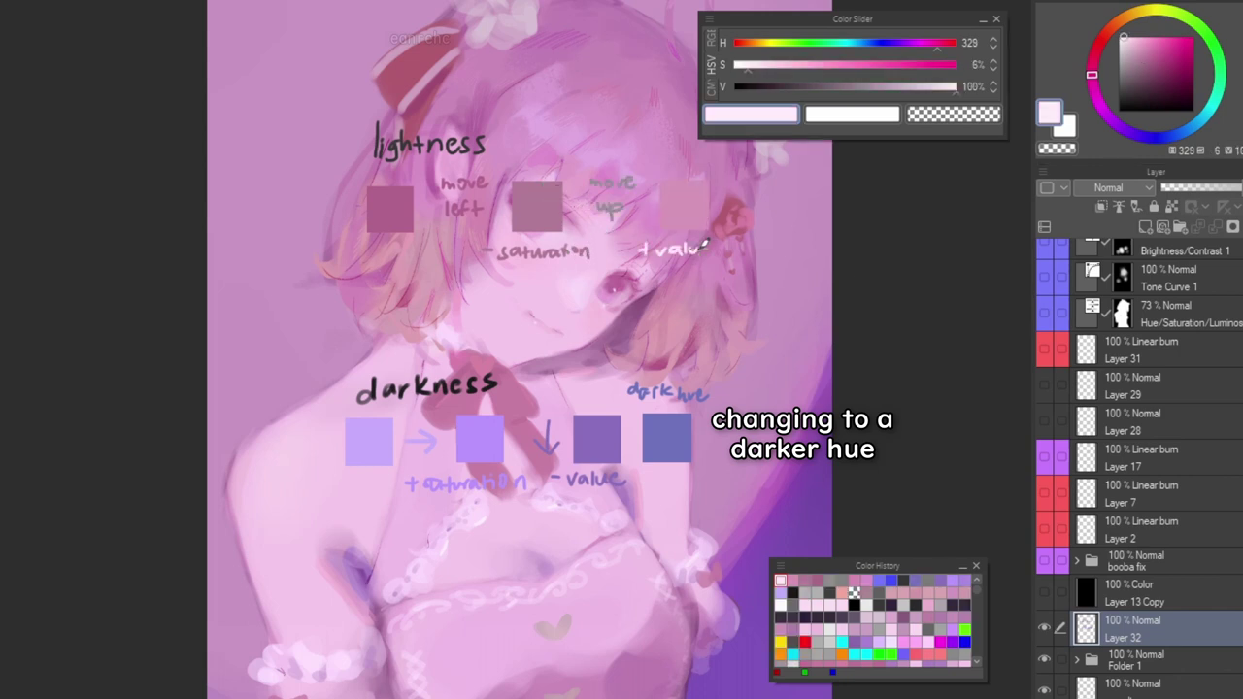
pyautogui.moveTo(697, 243); pyautogui.dragTo(730, 245)
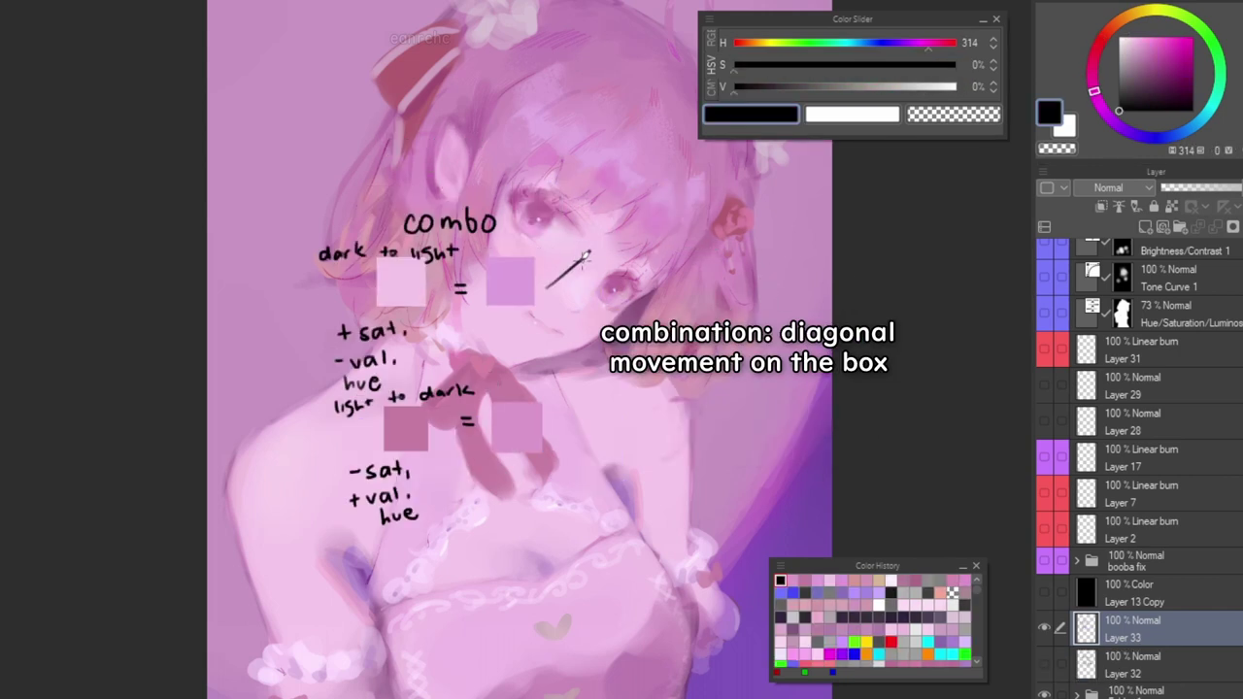
pyautogui.moveTo(561, 437); pyautogui.dragTo(591, 412)
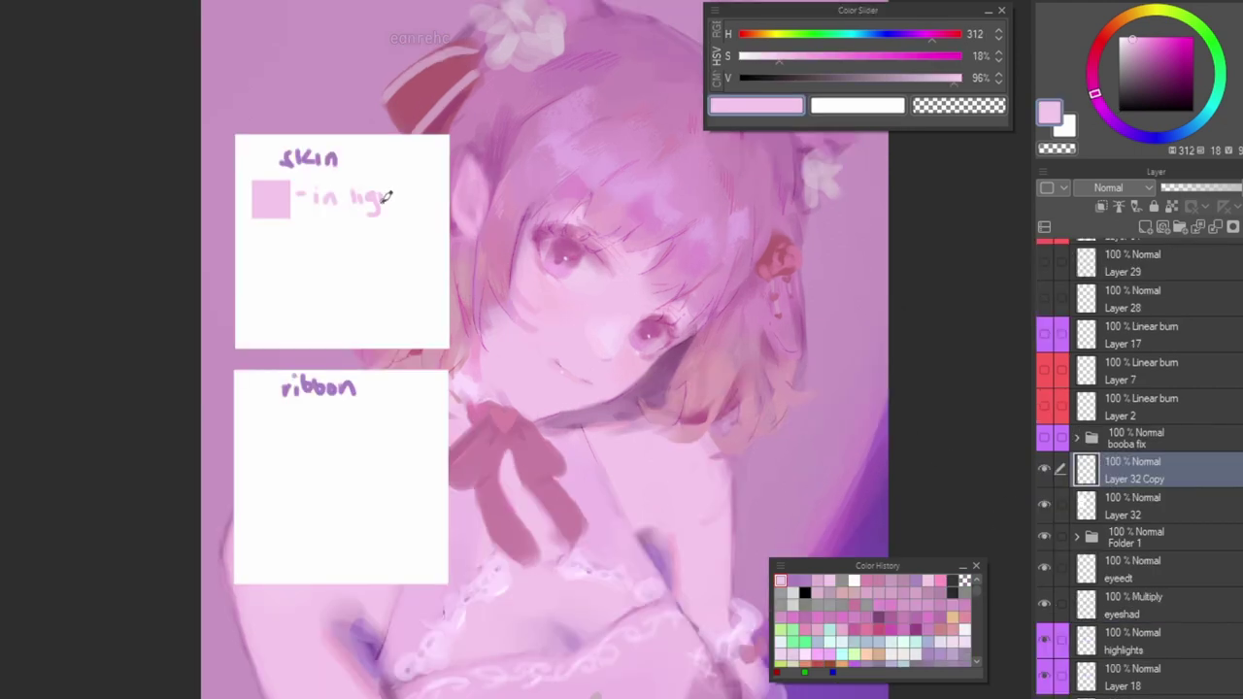
# Label skin swatches 'in light' and 'halfway point', and ribbon swatches 'highlights', 'in light', shadow.
pyautogui.moveTo(380, 200); pyautogui.dragTo(402, 188)
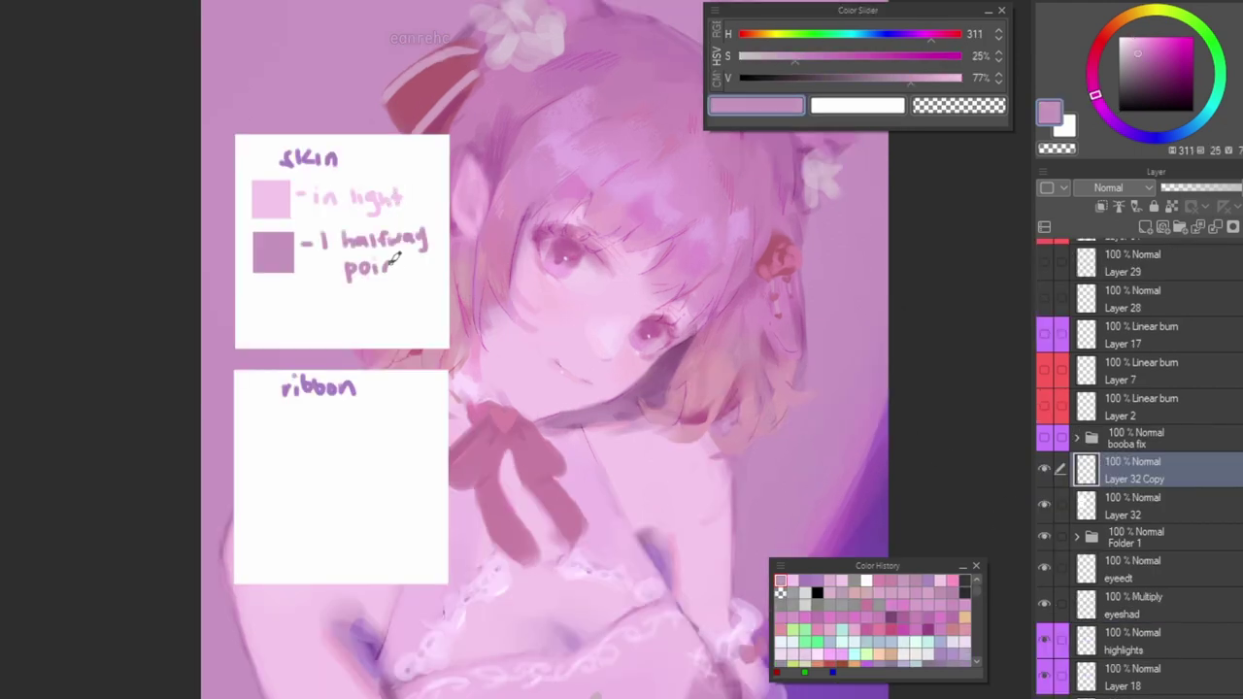
pyautogui.moveTo(390, 264); pyautogui.dragTo(407, 264)
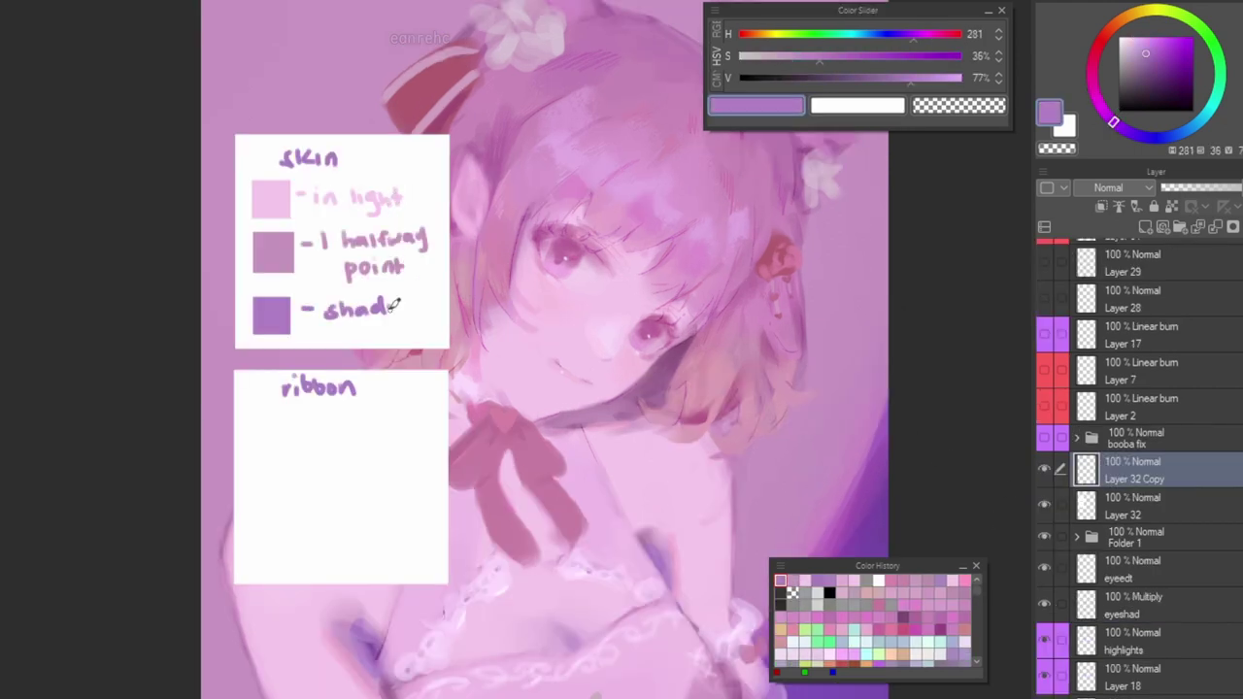
pyautogui.moveTo(398, 427); pyautogui.dragTo(430, 422)
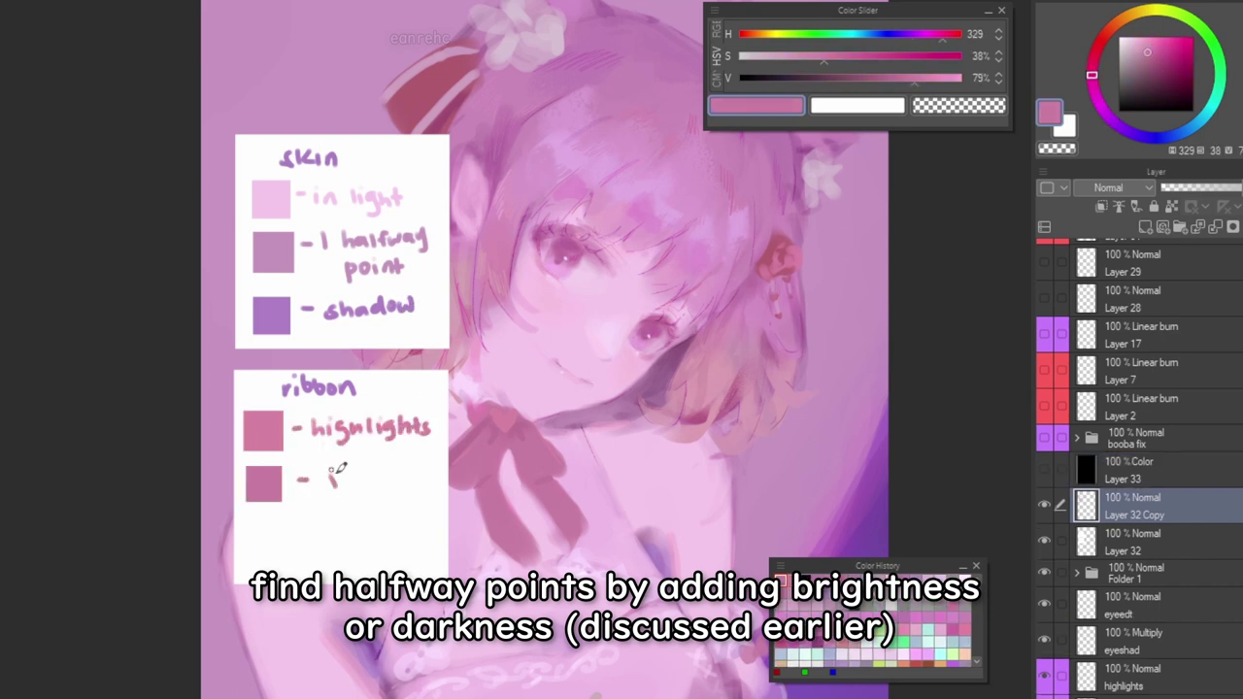
pyautogui.moveTo(335, 475); pyautogui.dragTo(419, 474)
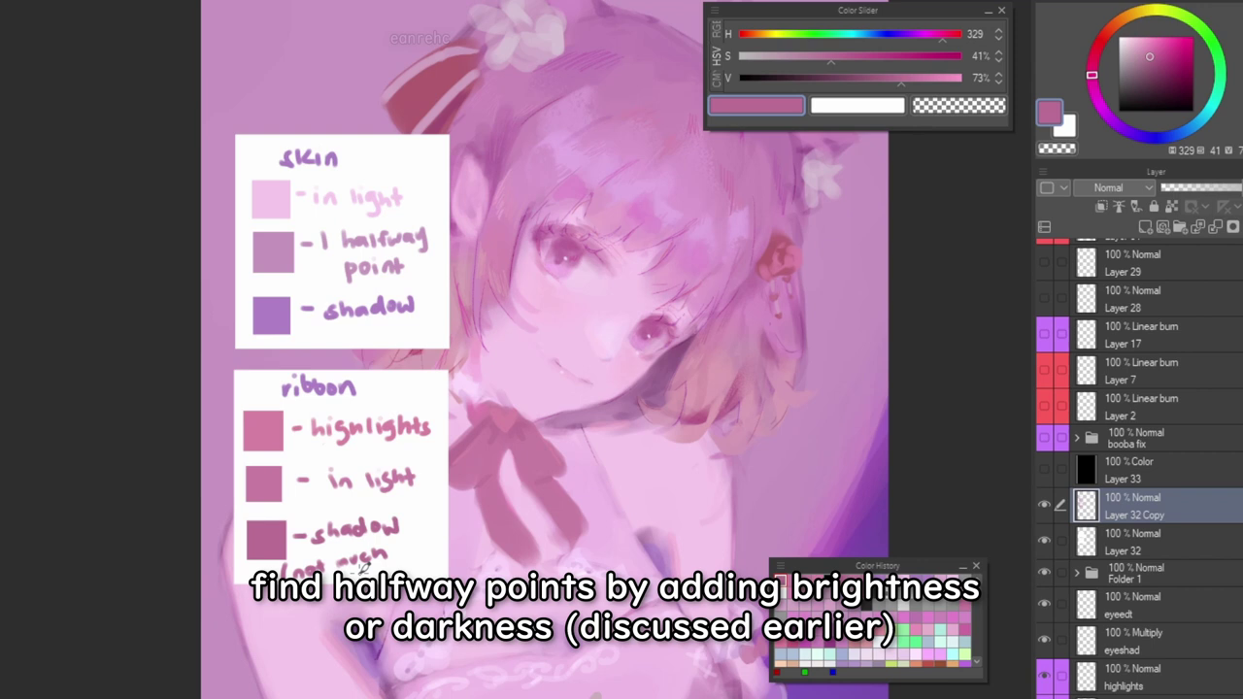
pyautogui.moveTo(369, 568); pyautogui.dragTo(422, 561)
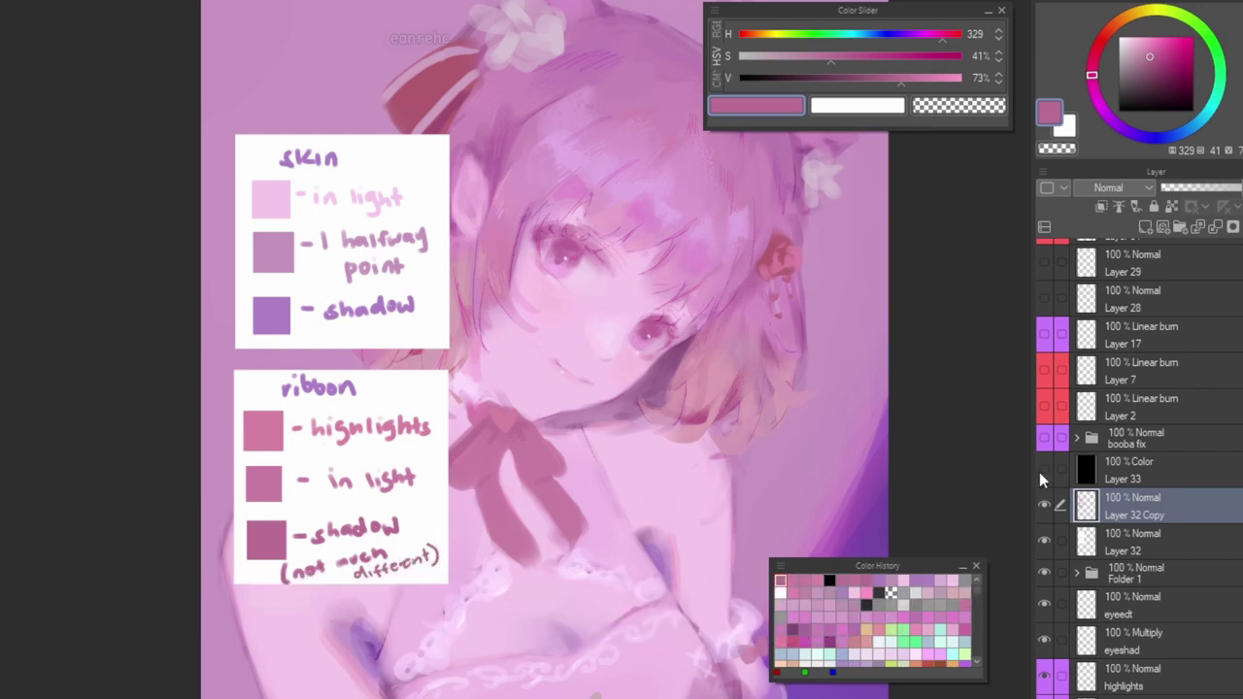
# Show grayscale and sample each skin and ribbon swatch to compare values.
pyautogui.click(1045, 470)
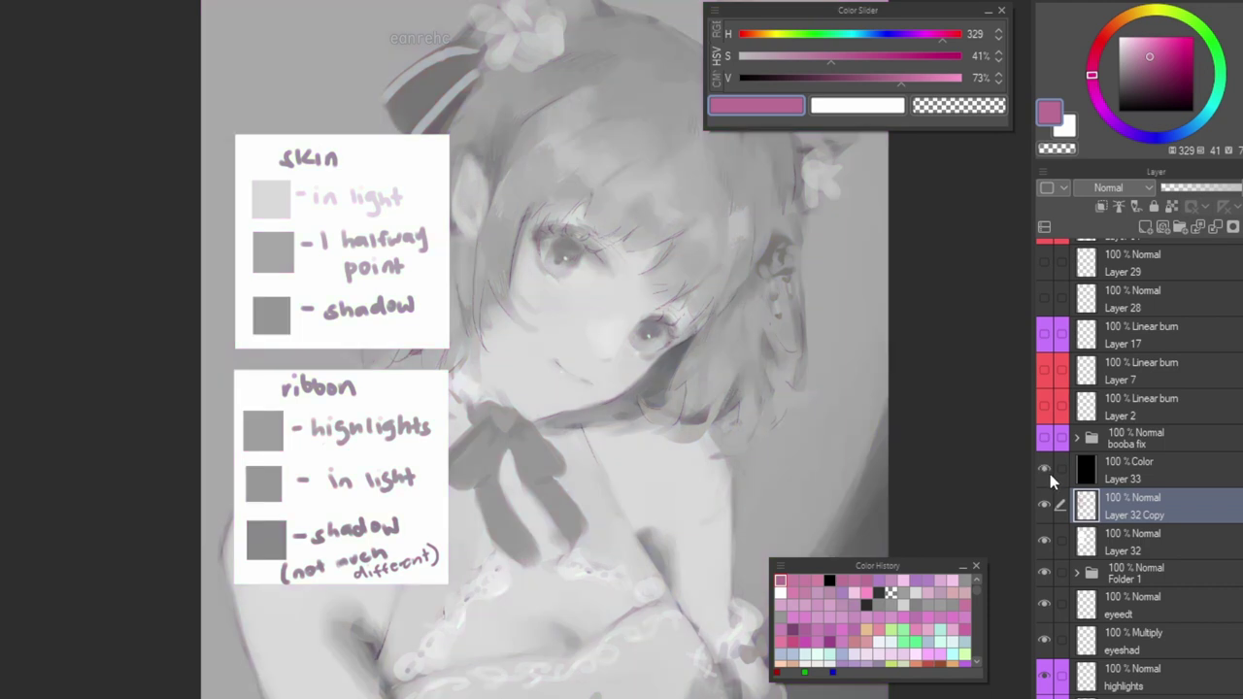
pyautogui.click(268, 198)
pyautogui.click(276, 249)
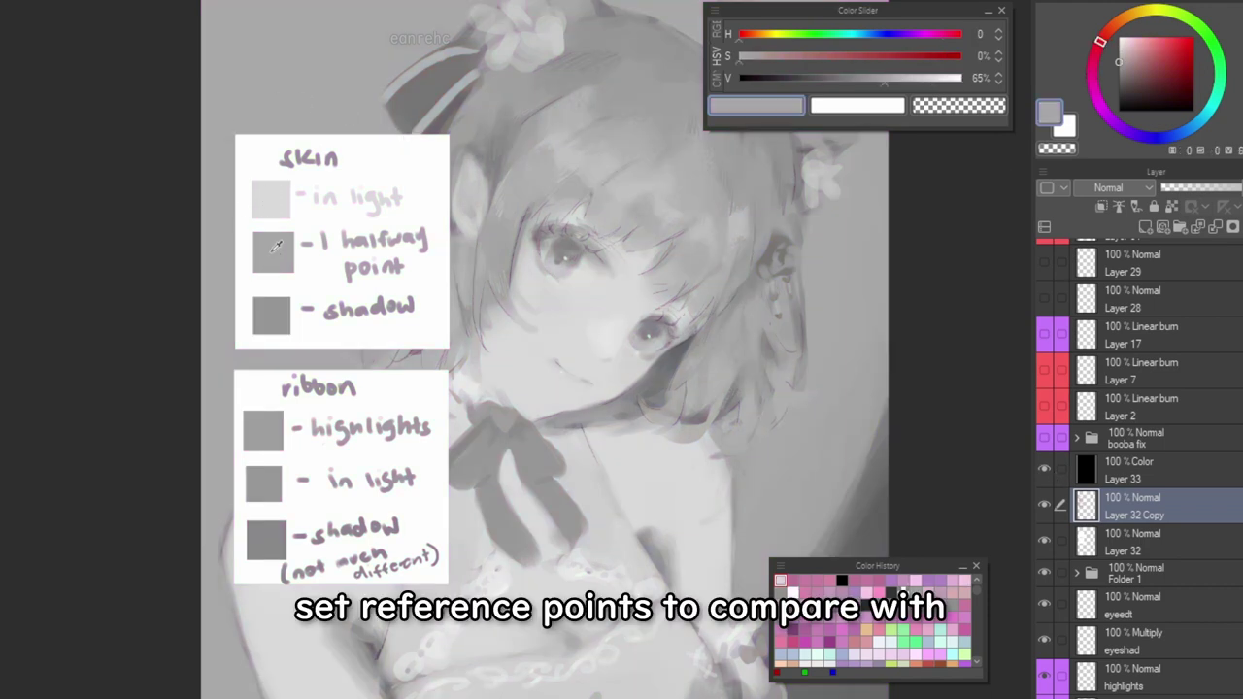
pyautogui.click(273, 307)
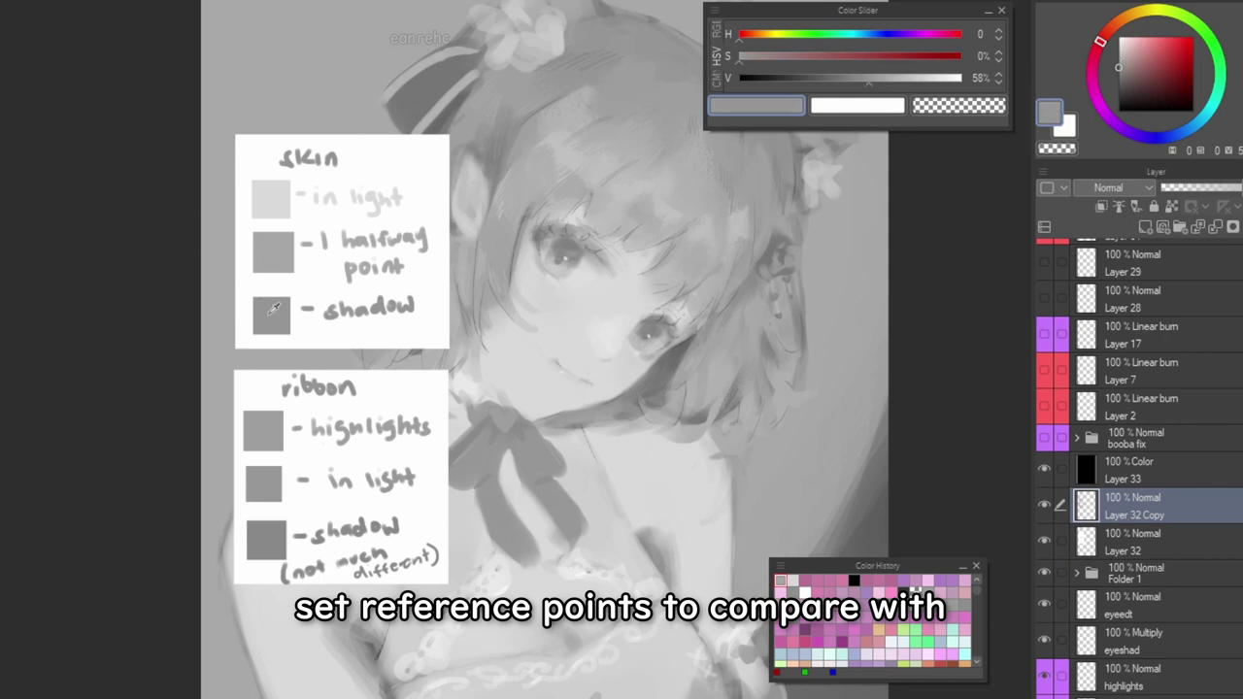
pyautogui.click(270, 427)
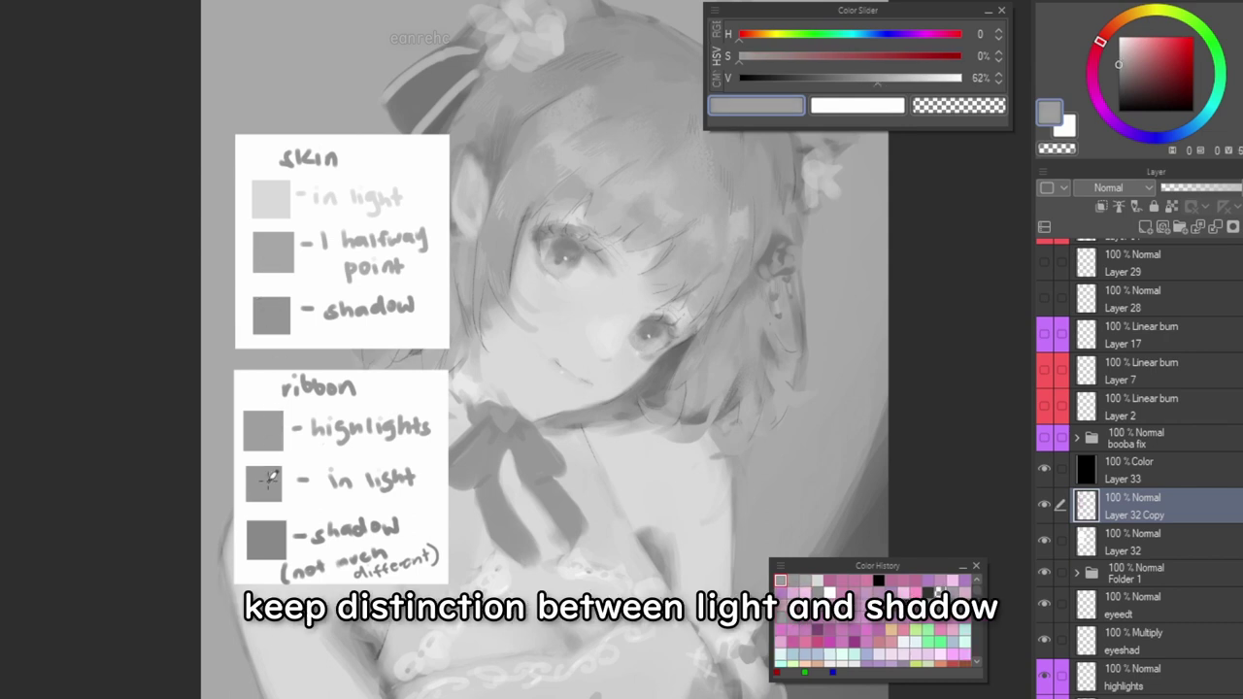
pyautogui.click(273, 537)
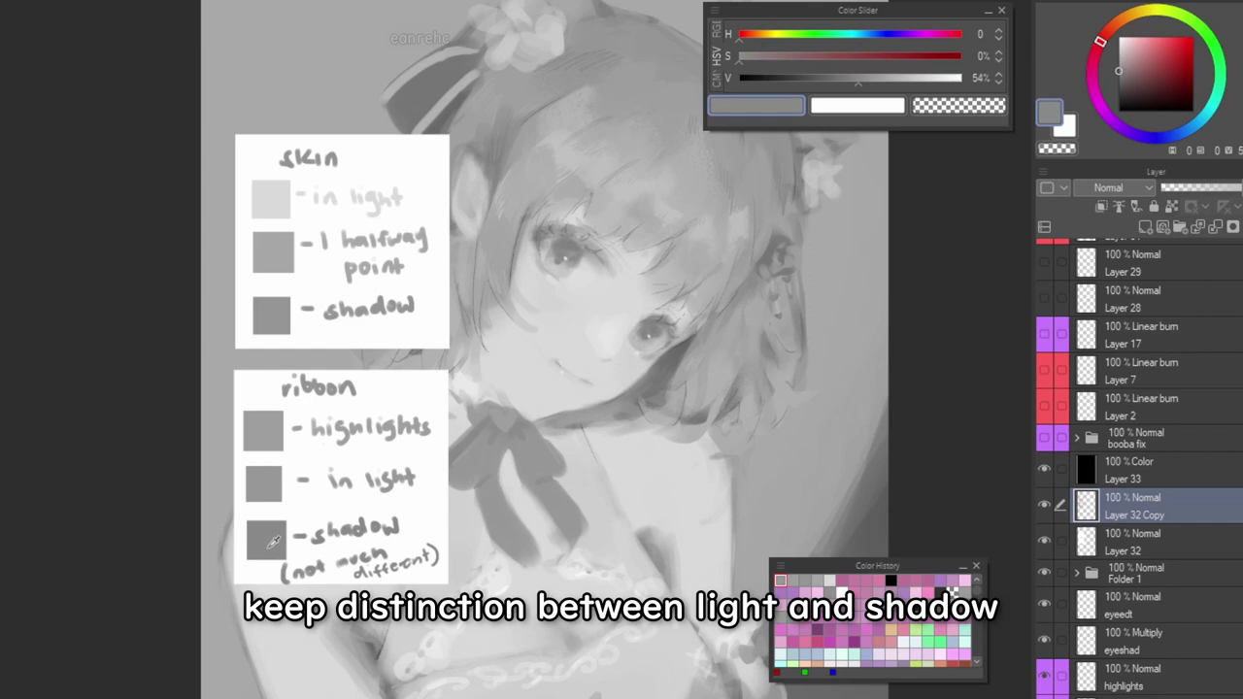